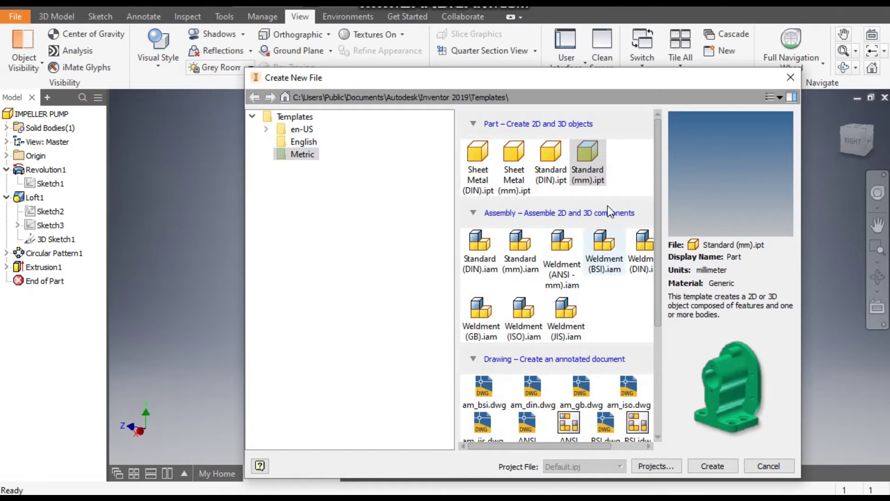
Create a new part from the metric Standard (mm).ipt template and start a 2D sketch on its XY plane
{"action": "left_click", "coordinate": [588, 152]}
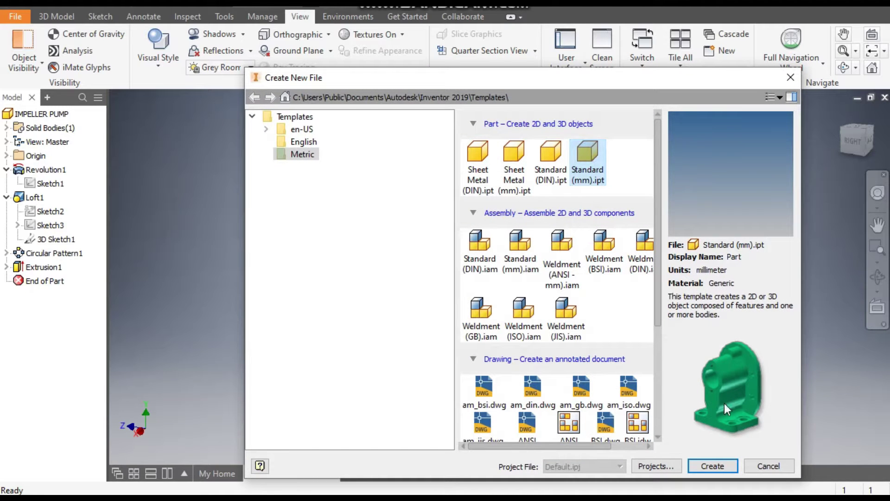
{"action": "left_click", "coordinate": [712, 466]}
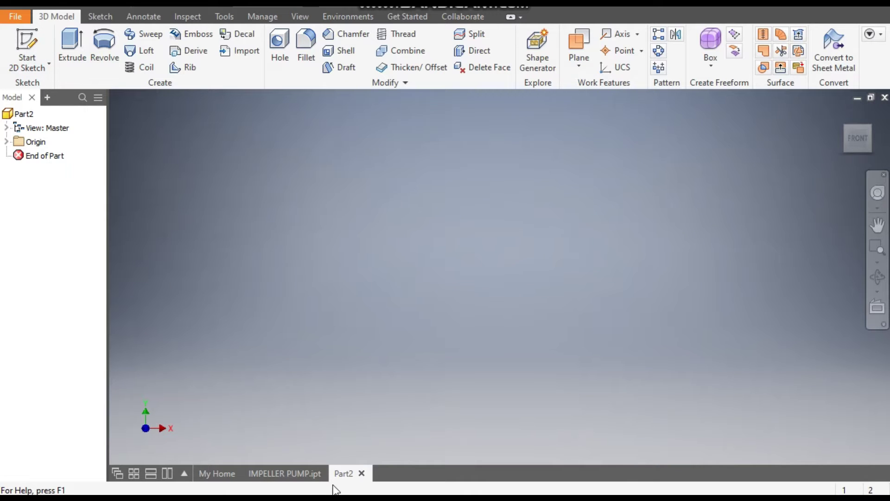
{"action": "left_click", "coordinate": [297, 475]}
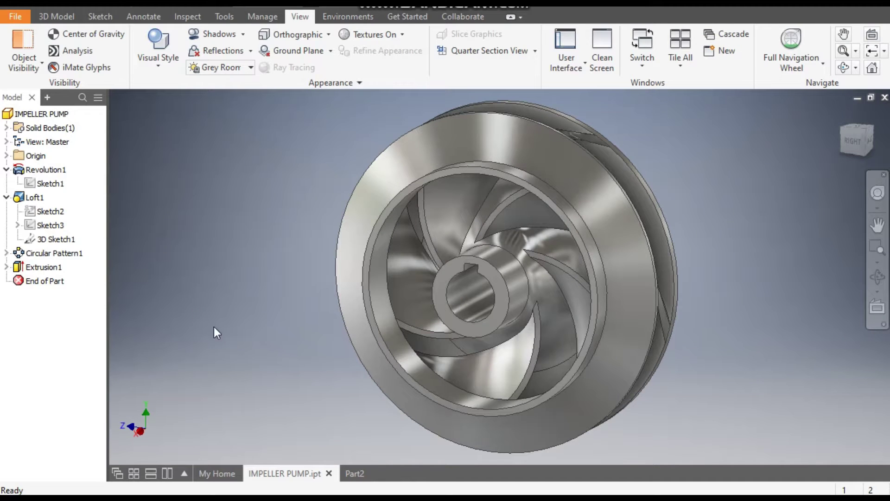
{"action": "left_click", "coordinate": [354, 474]}
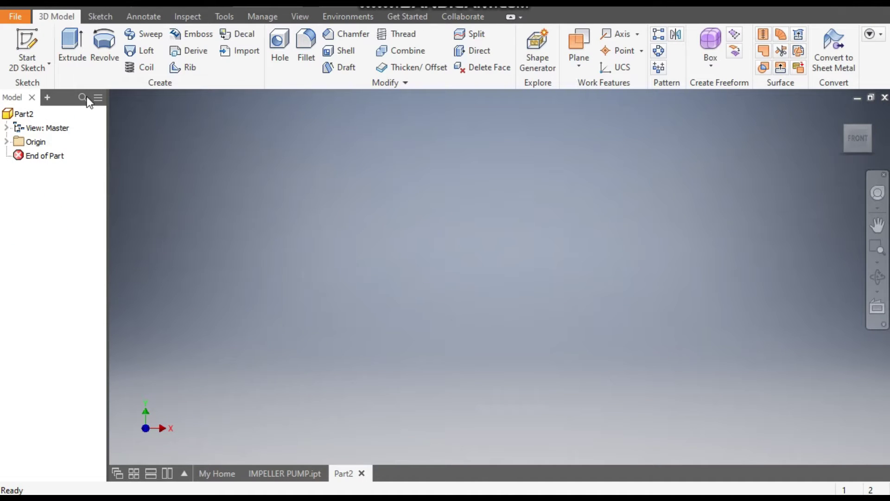
{"action": "left_click", "coordinate": [29, 36]}
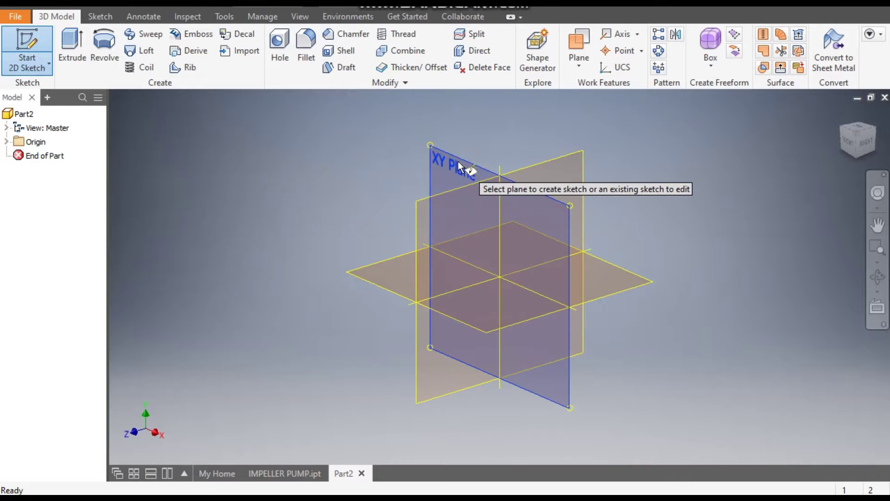
{"action": "left_click", "coordinate": [458, 163]}
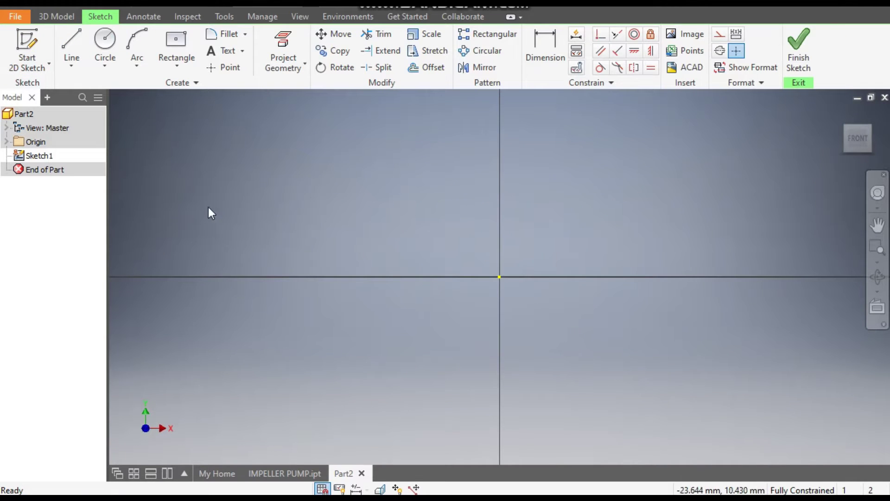
Sketch a vertical line above and left of the origin, continuing into a leftward tab about 6 mm long and 1.6 mm high
{"action": "left_click", "coordinate": [72, 41]}
{"action": "middle_click_drag", "start_coordinate": [446, 194], "coordinate": [461, 241]}
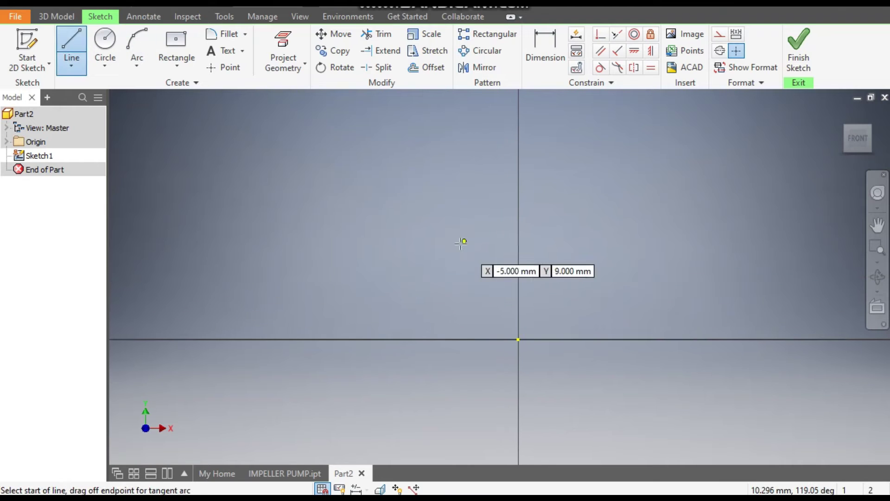
{"action": "left_click", "coordinate": [379, 262]}
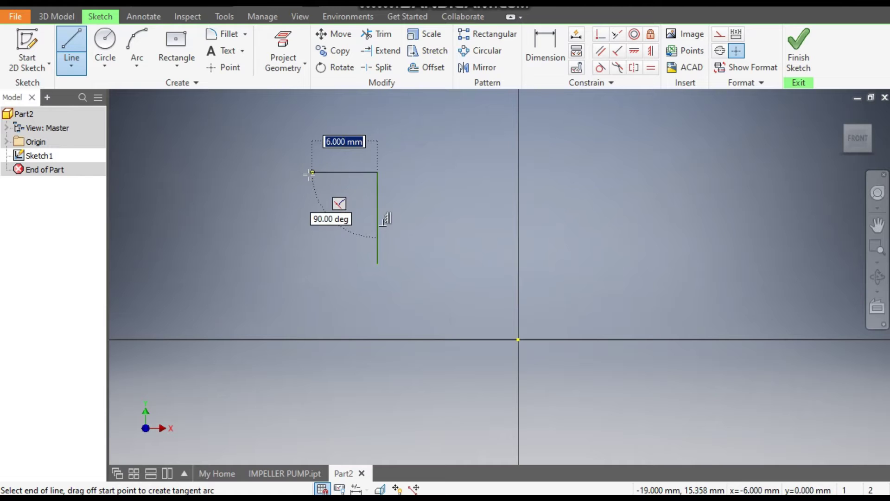
{"action": "left_click", "coordinate": [312, 155]}
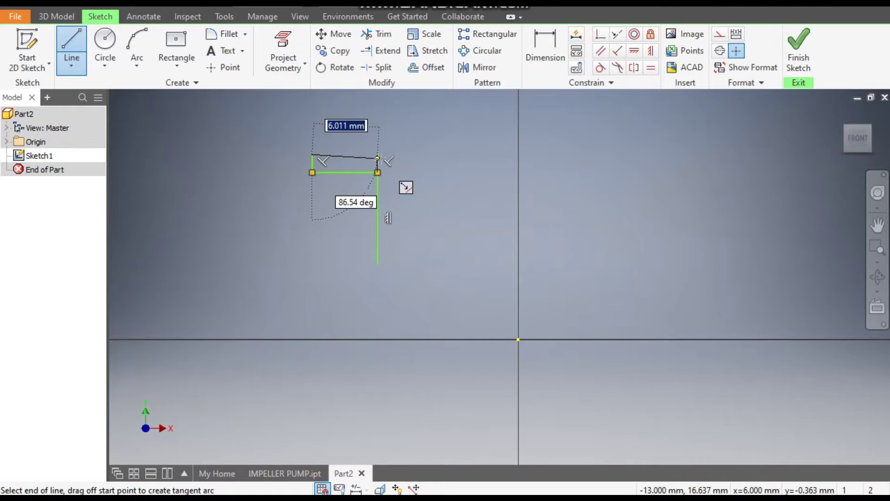
{"action": "left_click", "coordinate": [378, 155]}
{"action": "middle_click_drag", "start_coordinate": [378, 154], "coordinate": [390, 257]}
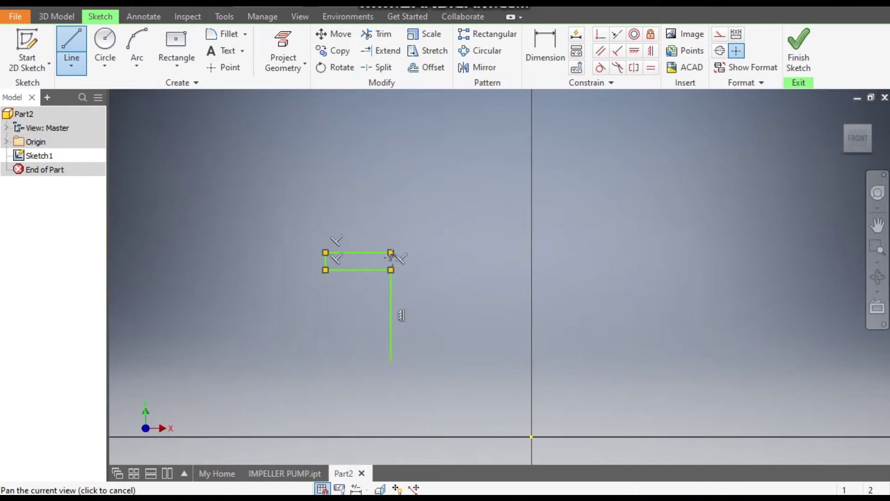
Continue the profile upward from the tab, add a top edge about 3 mm wide, and bring the other side down about 17 mm
{"action": "left_click", "coordinate": [391, 159]}
{"action": "left_click", "coordinate": [421, 158]}
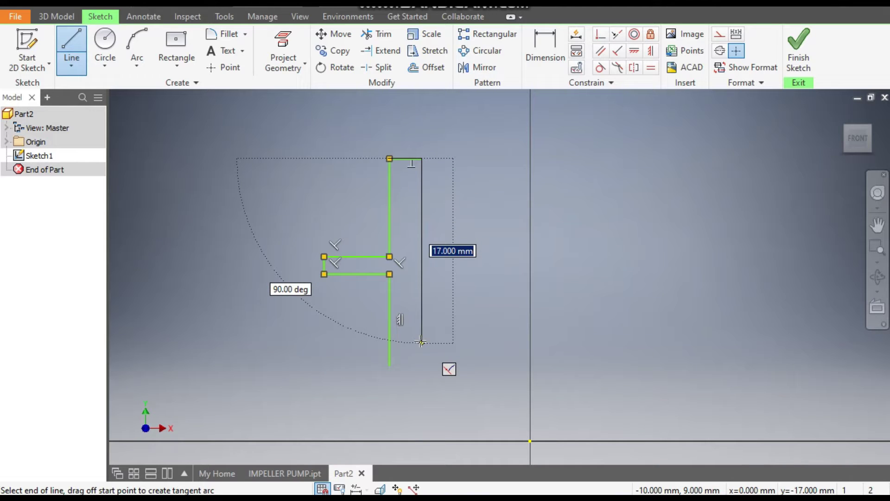
{"action": "left_click", "coordinate": [421, 342]}
{"action": "middle_click_drag", "start_coordinate": [420, 342], "coordinate": [424, 249]}
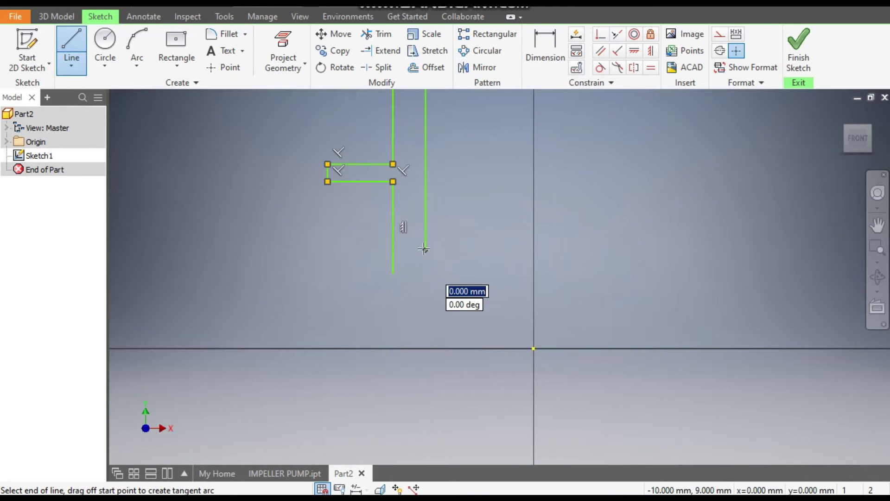
{"action": "key", "text": "Escape"}
{"action": "key", "text": "Escape"}
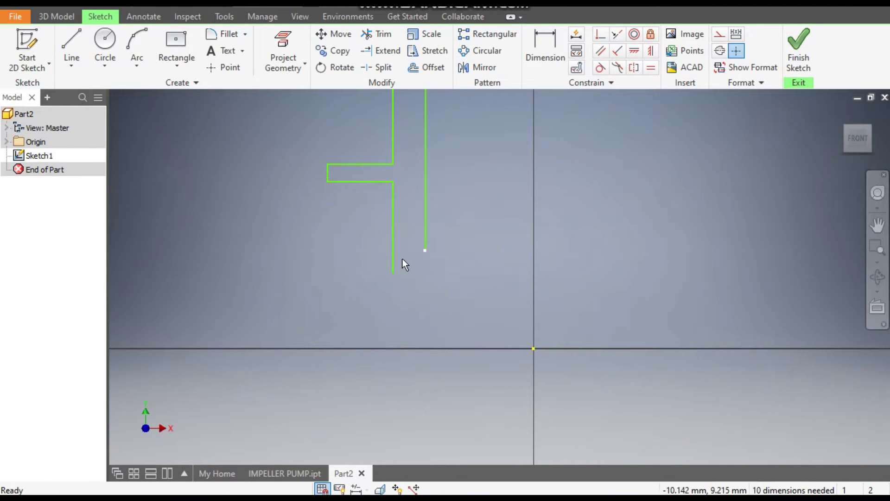
Lengthen the lower vertical line downward and sketch a foot from it: about 26 mm right, 3 mm up and 12 mm back left
{"action": "key", "text": "l"}
{"action": "left_click_drag", "start_coordinate": [392, 275], "coordinate": [392, 299]}
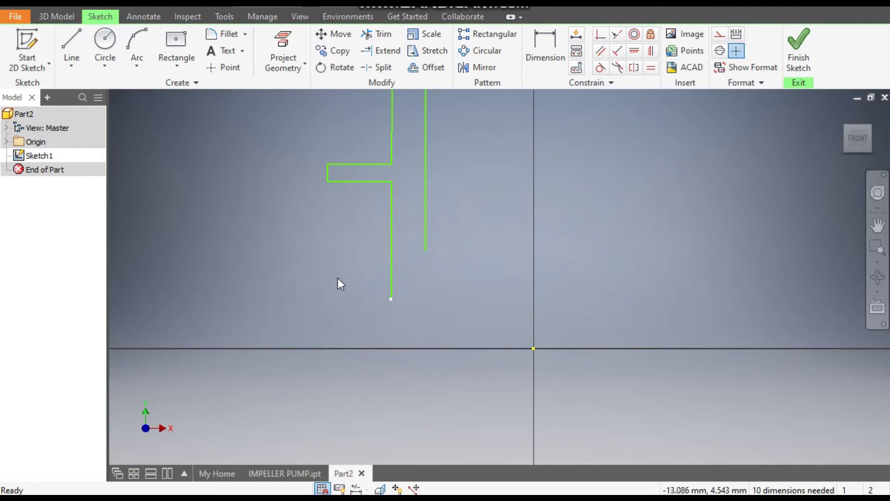
{"action": "left_click", "coordinate": [71, 40]}
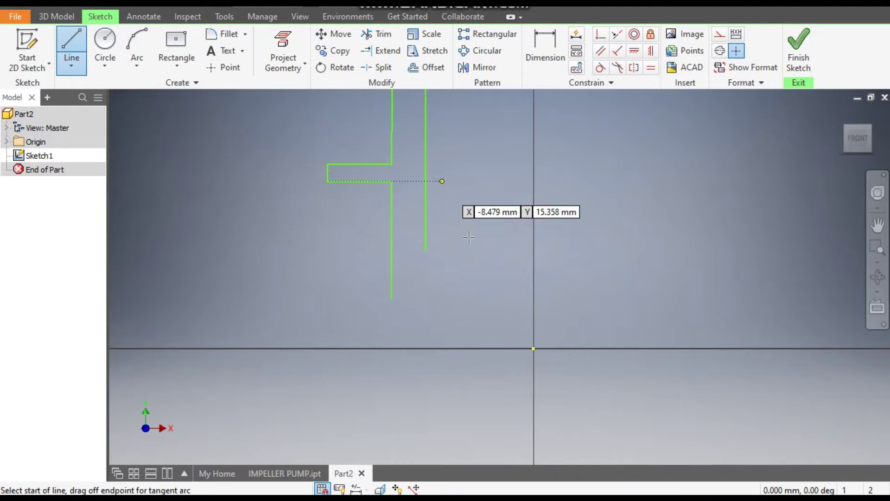
{"action": "left_click", "coordinate": [391, 295]}
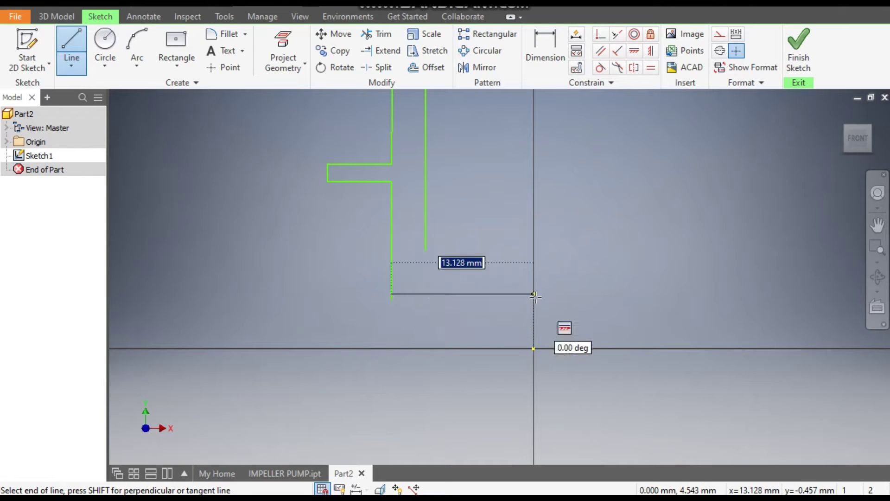
{"action": "left_click", "coordinate": [676, 291]}
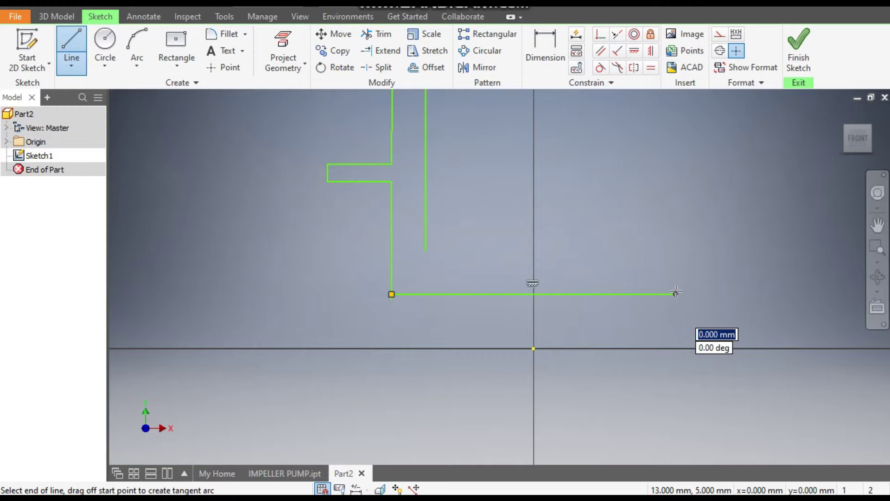
{"action": "left_click", "coordinate": [675, 261]}
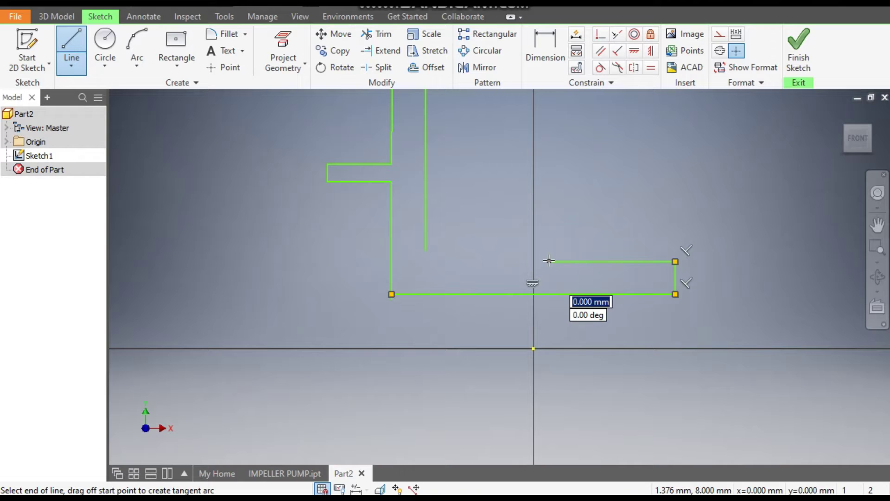
{"action": "left_click", "coordinate": [549, 261]}
{"action": "key", "text": "Escape"}
Trim the short stub of the vertical line that overshoots the foot's lower-left corner
{"action": "scroll", "coordinate": [549, 261], "scroll_direction": "down", "scroll_amount": 2}
{"action": "mouse_move", "coordinate": [549, 262]}
{"action": "middle_mouse_down"}
{"action": "mouse_move", "coordinate": [551, 296]}
{"action": "mouse_move", "coordinate": [533, 221]}
{"action": "middle_mouse_up"}
{"action": "left_click", "coordinate": [376, 34]}
{"action": "scroll", "coordinate": [418, 241], "scroll_direction": "up", "scroll_amount": 3}
{"action": "left_click_drag", "start_coordinate": [433, 254], "coordinate": [417, 254]}
{"action": "scroll", "coordinate": [449, 283], "scroll_direction": "down", "scroll_amount": 3}
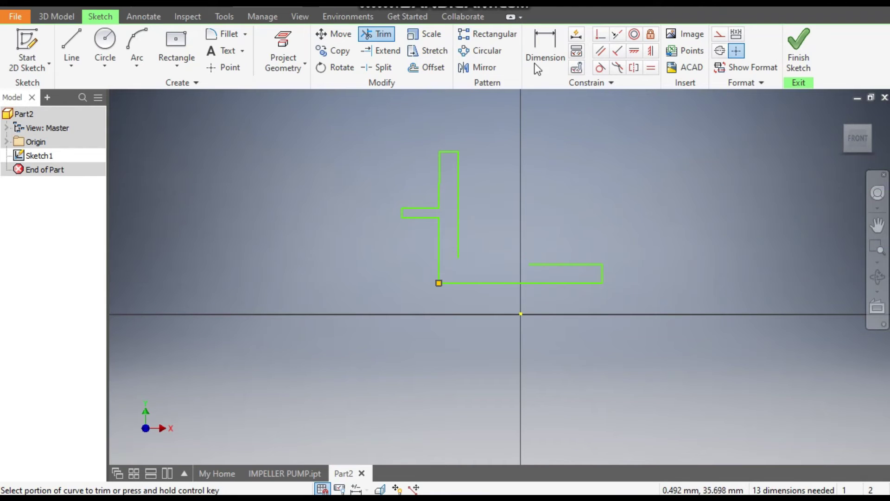
Draw a horizontal centerline about 43 mm long from the origin along the X axis
{"action": "left_click", "coordinate": [544, 41]}
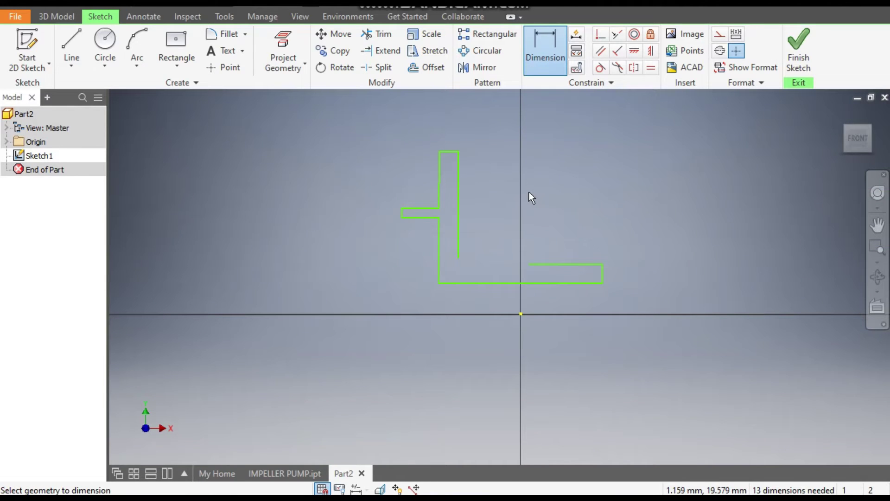
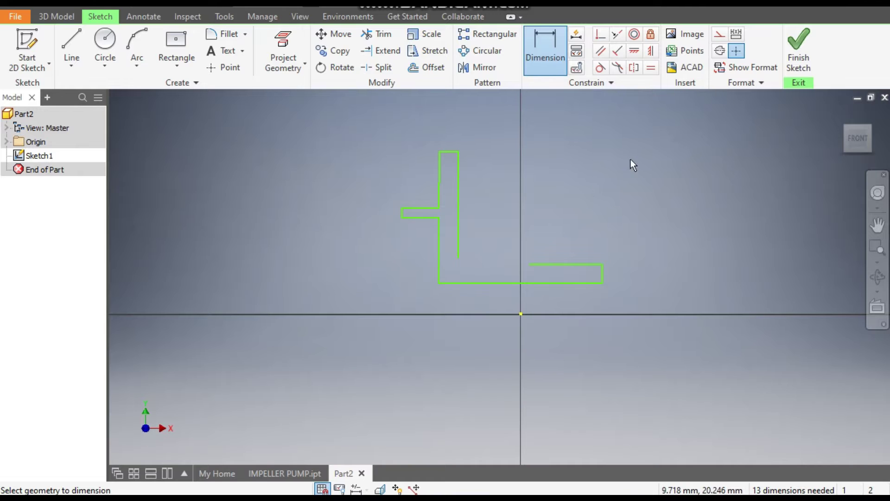
{"action": "left_click", "coordinate": [74, 34]}
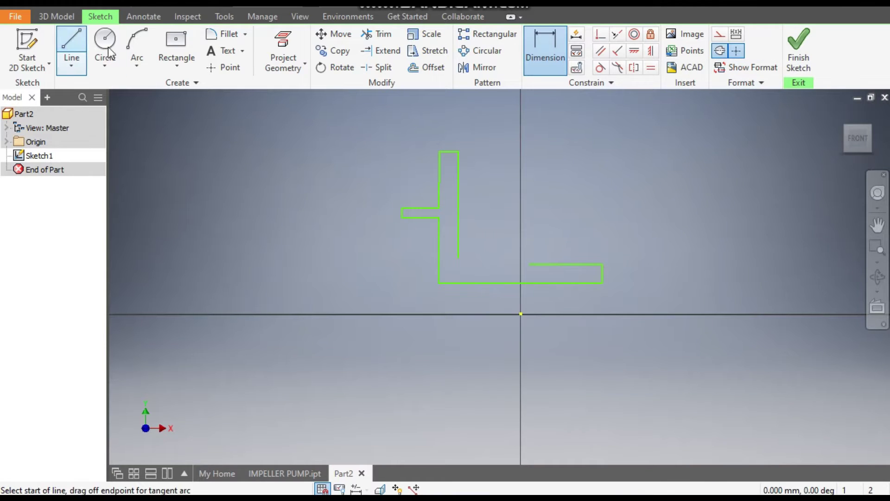
{"action": "left_click", "coordinate": [521, 315]}
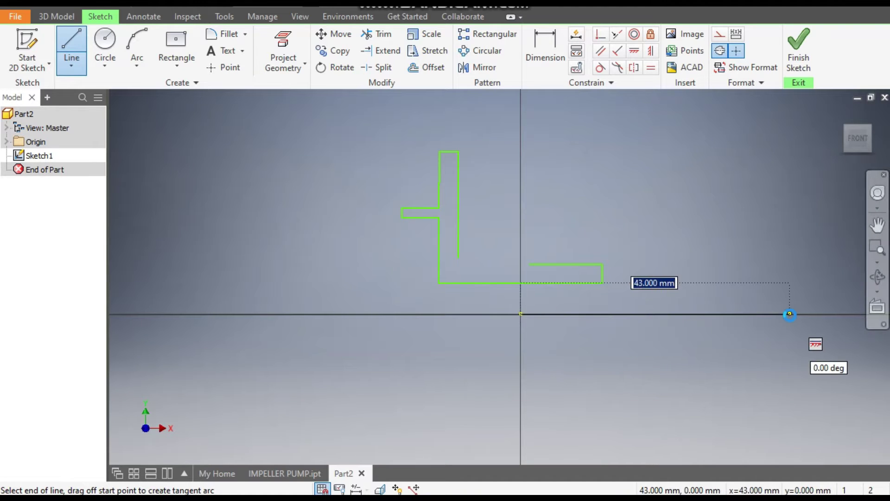
{"action": "left_click", "coordinate": [790, 315]}
{"action": "key", "text": "Escape"}
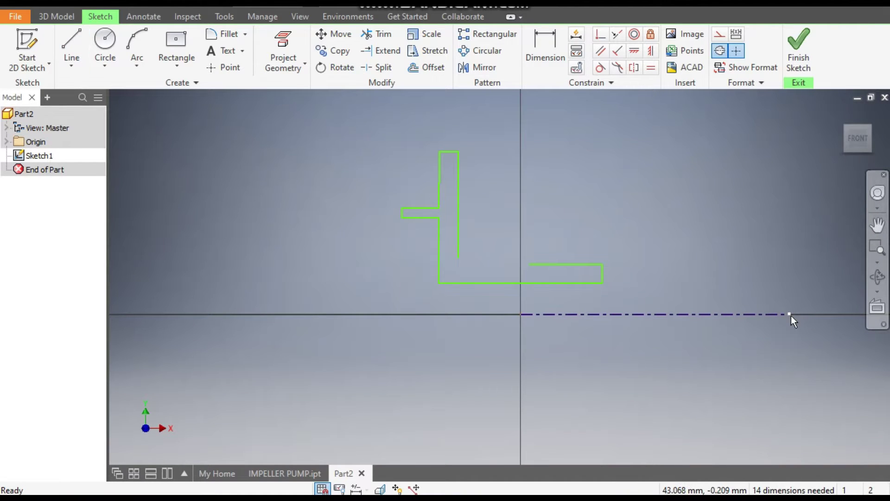
{"action": "left_click", "coordinate": [720, 51]}
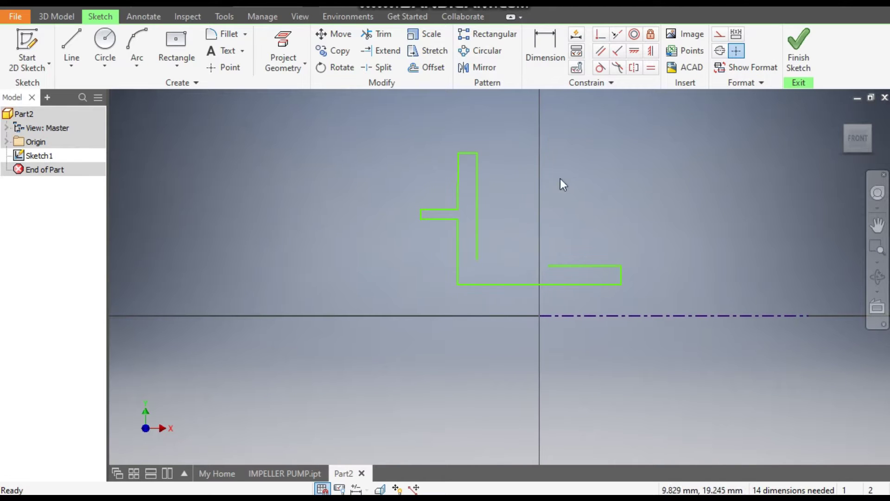
Dimension the profile's top edge from the centerline as a diameter of 145 mm
{"action": "left_click", "coordinate": [544, 47]}
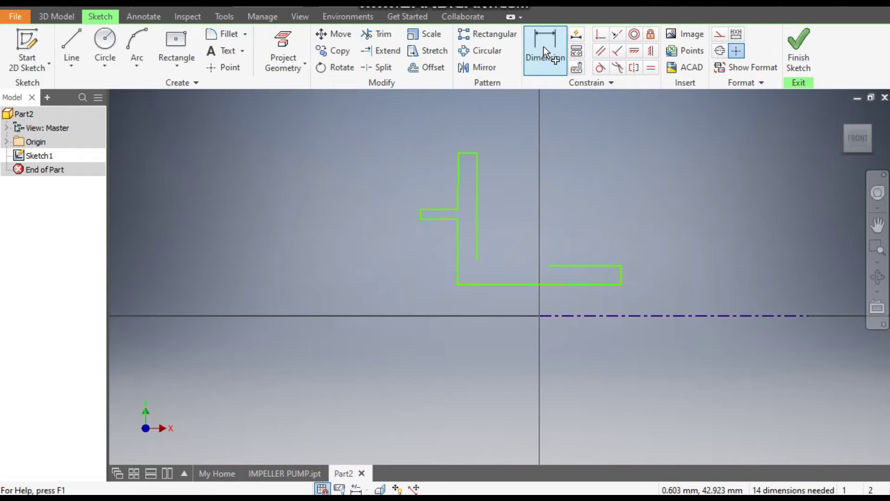
{"action": "left_click", "coordinate": [621, 316]}
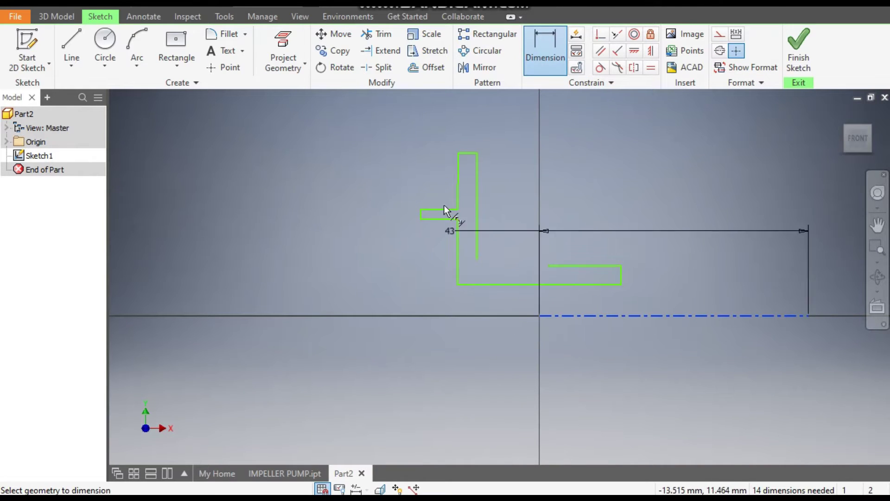
{"action": "left_click", "coordinate": [468, 152]}
{"action": "left_click", "coordinate": [349, 198]}
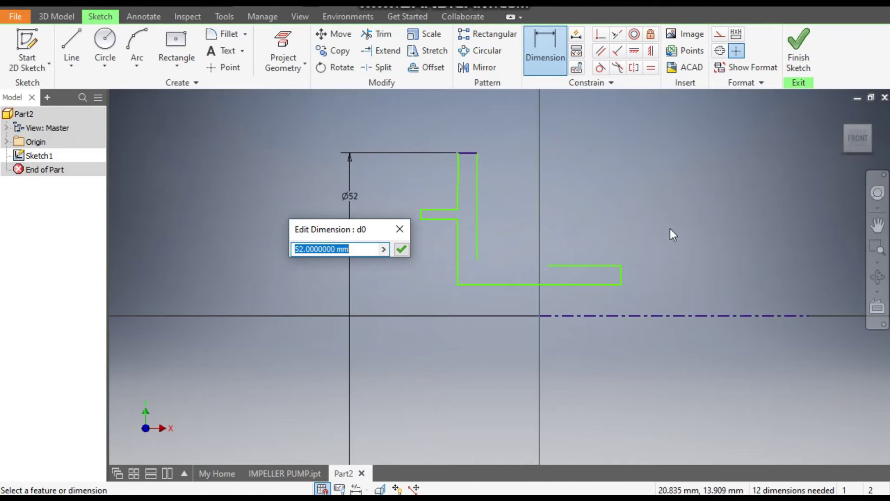
{"action": "type", "text": "140"}
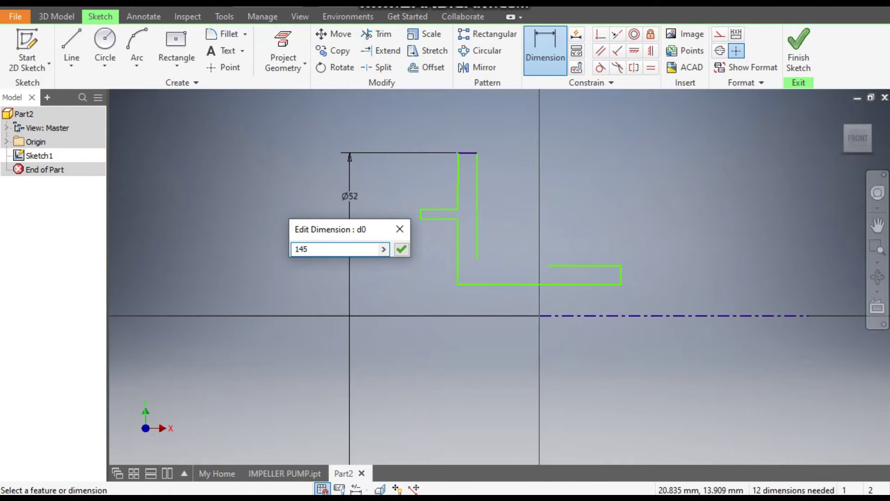
{"action": "key", "text": "Return"}
{"action": "scroll", "coordinate": [645, 249], "scroll_direction": "down", "scroll_amount": 5}
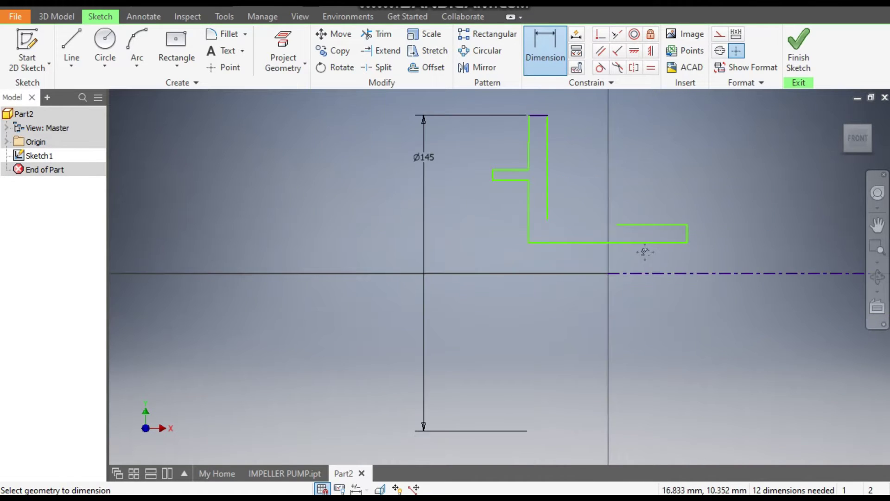
{"action": "middle_click_drag", "start_coordinate": [643, 250], "coordinate": [630, 289]}
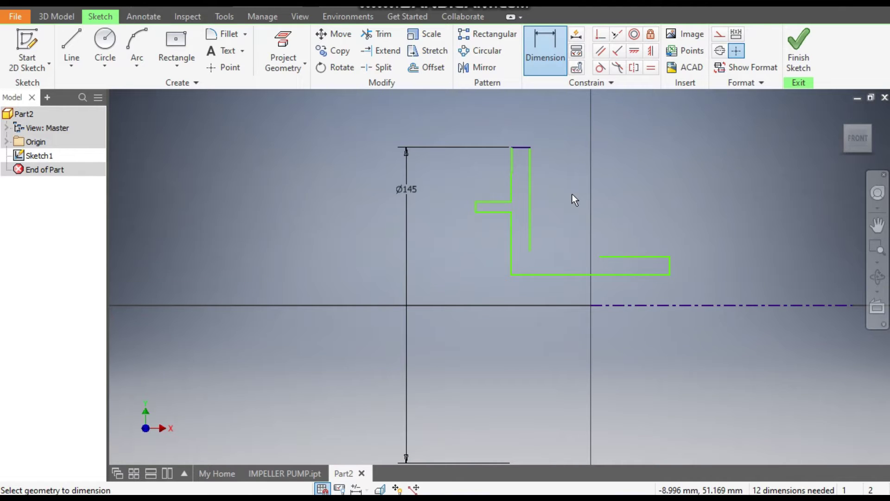
{"action": "key", "text": "Escape"}
Apply a vertical constraint to the slightly slanted line between the tab and the profile's top edge
{"action": "scroll", "coordinate": [512, 174], "scroll_direction": "up", "scroll_amount": 1}
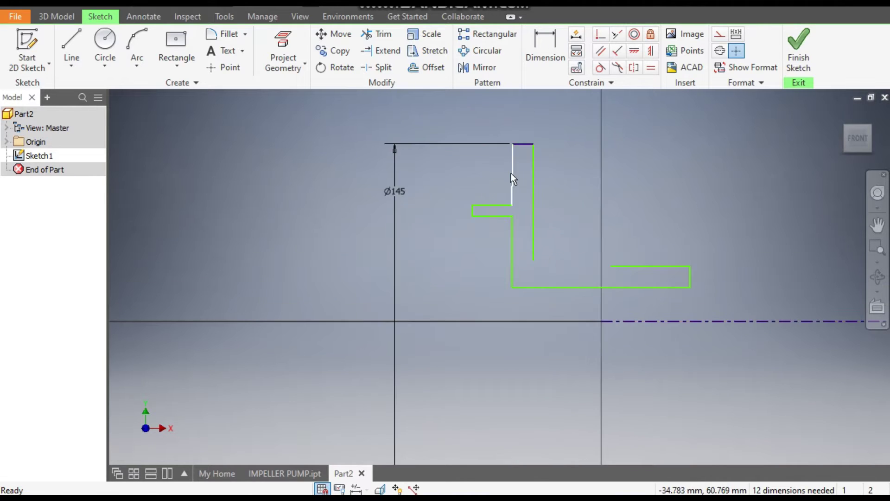
{"action": "scroll", "coordinate": [511, 174], "scroll_direction": "up", "scroll_amount": 3}
{"action": "left_click", "coordinate": [517, 176]}
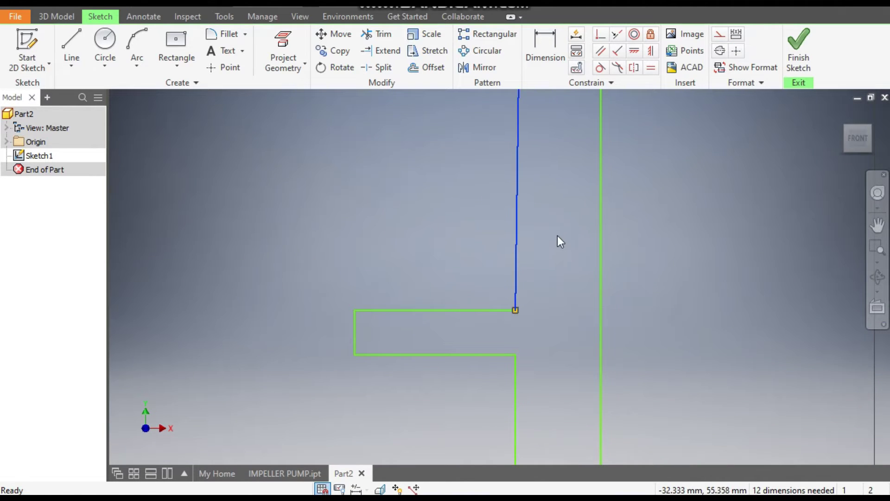
{"action": "scroll", "coordinate": [558, 236], "scroll_direction": "down", "scroll_amount": 2}
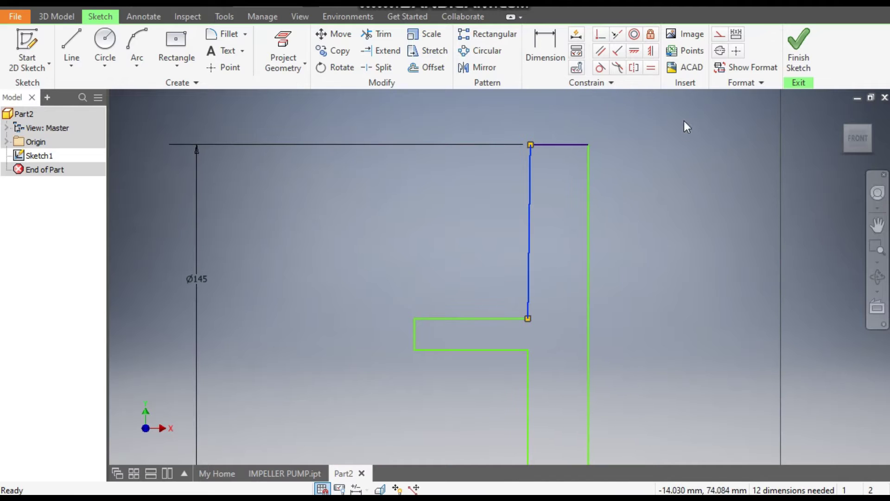
{"action": "left_click", "coordinate": [652, 55]}
{"action": "scroll", "coordinate": [614, 171], "scroll_direction": "down", "scroll_amount": 2}
{"action": "middle_click_drag", "start_coordinate": [614, 172], "coordinate": [565, 226]}
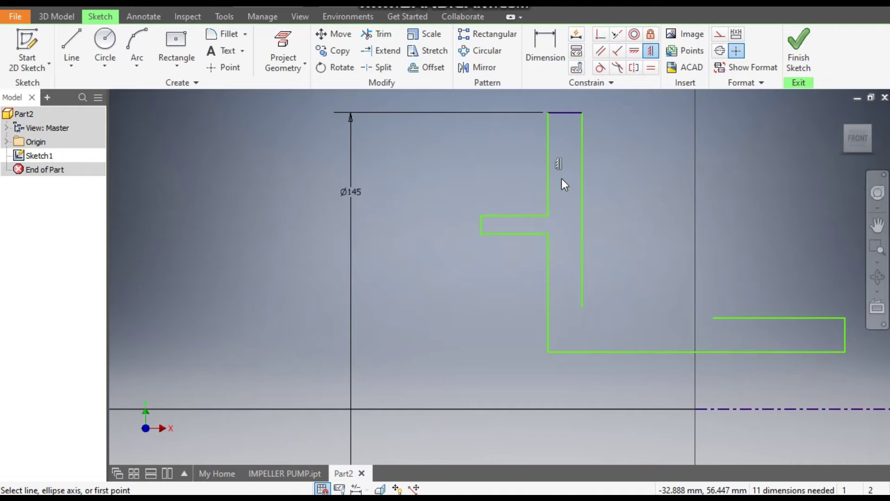
Dimension the tab's upper edge from the centerline as a diameter of 100 mm
{"action": "key", "text": "Escape"}
{"action": "scroll", "coordinate": [561, 179], "scroll_direction": "up", "scroll_amount": 2}
{"action": "mouse_move", "coordinate": [561, 179]}
{"action": "middle_mouse_down"}
{"action": "mouse_move", "coordinate": [567, 166]}
{"action": "mouse_move", "coordinate": [556, 200]}
{"action": "middle_mouse_up"}
{"action": "scroll", "coordinate": [556, 200], "scroll_direction": "down", "scroll_amount": 2}
{"action": "scroll", "coordinate": [556, 200], "scroll_direction": "down", "scroll_amount": 1}
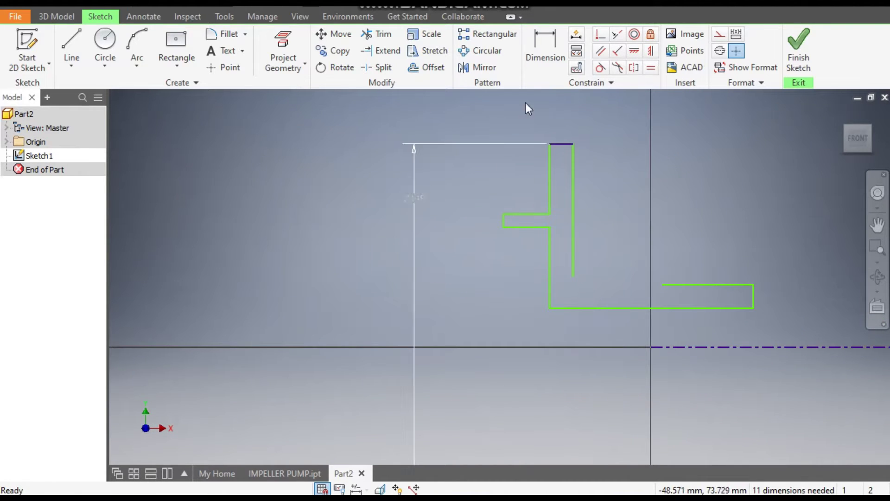
{"action": "left_click", "coordinate": [543, 65]}
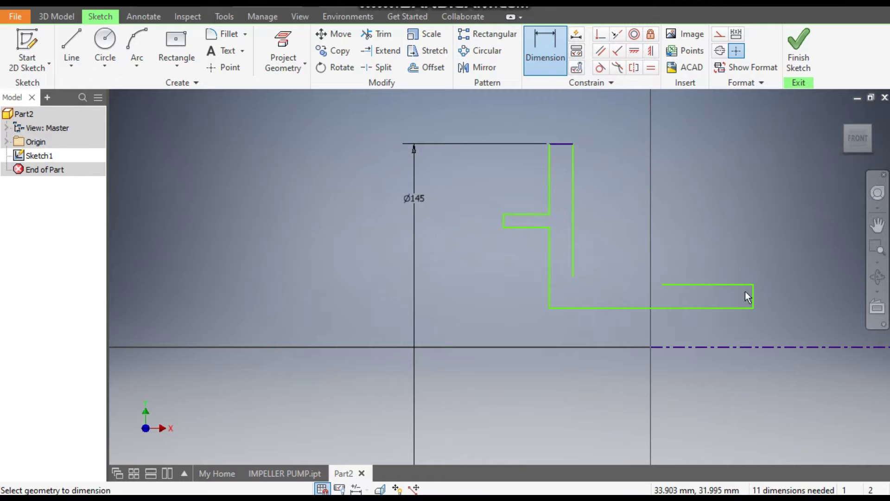
{"action": "left_click", "coordinate": [716, 348]}
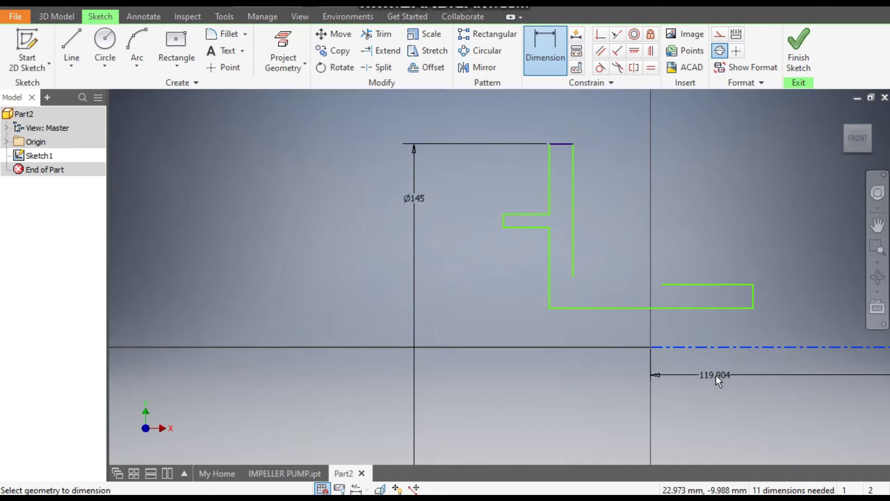
{"action": "left_click", "coordinate": [531, 214]}
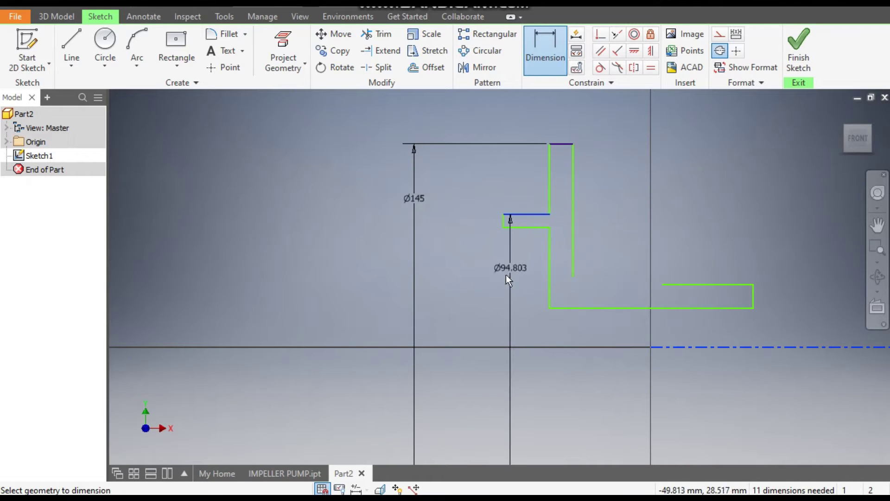
{"action": "left_click", "coordinate": [502, 280]}
{"action": "type", "text": "100"}
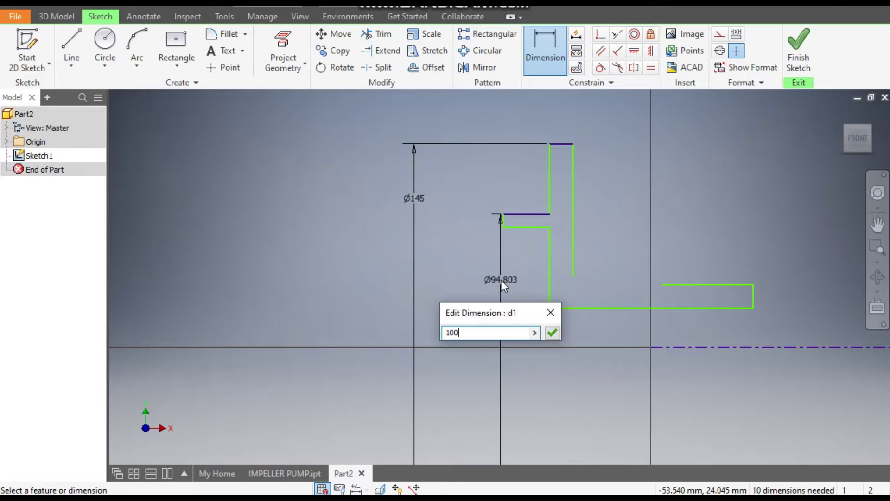
{"action": "key", "text": "Return"}
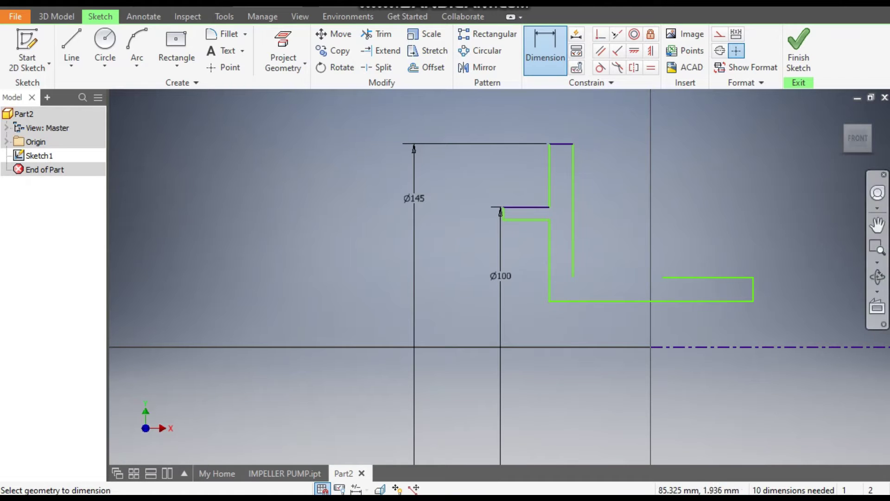
Dimension the foot's upper edge from the centerline as a diameter of 35 mm
{"action": "left_click", "coordinate": [729, 281]}
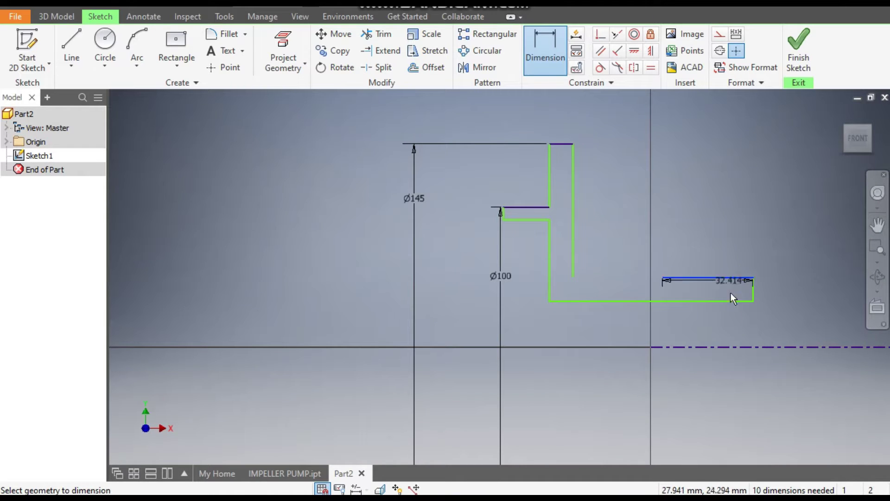
{"action": "left_click", "coordinate": [734, 348]}
{"action": "left_click", "coordinate": [741, 365]}
{"action": "type", "text": "35"}
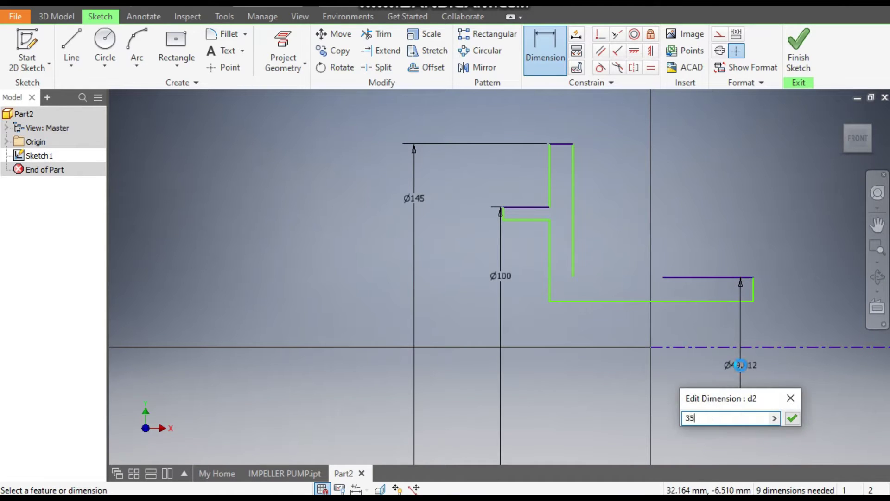
{"action": "key", "text": "Return"}
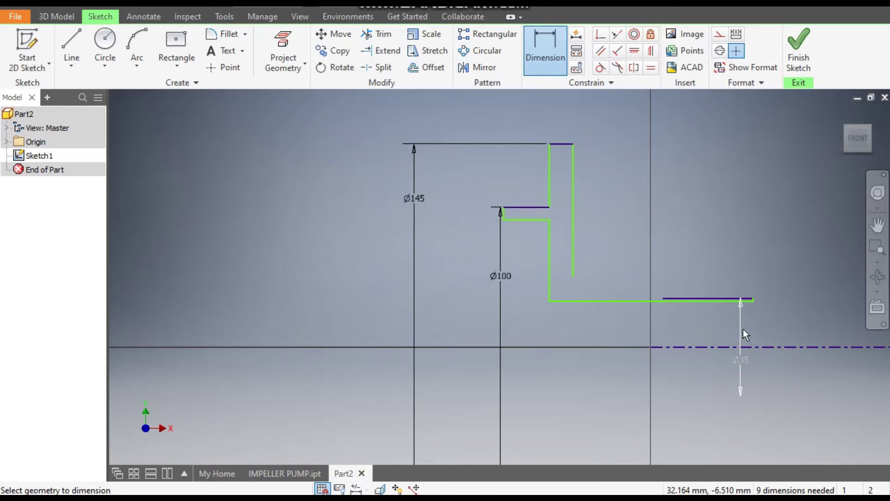
Dimension the foot's lower edge from the centerline as a diameter of 22 mm
{"action": "left_click", "coordinate": [710, 301]}
{"action": "left_click", "coordinate": [708, 348]}
{"action": "left_click", "coordinate": [711, 339]}
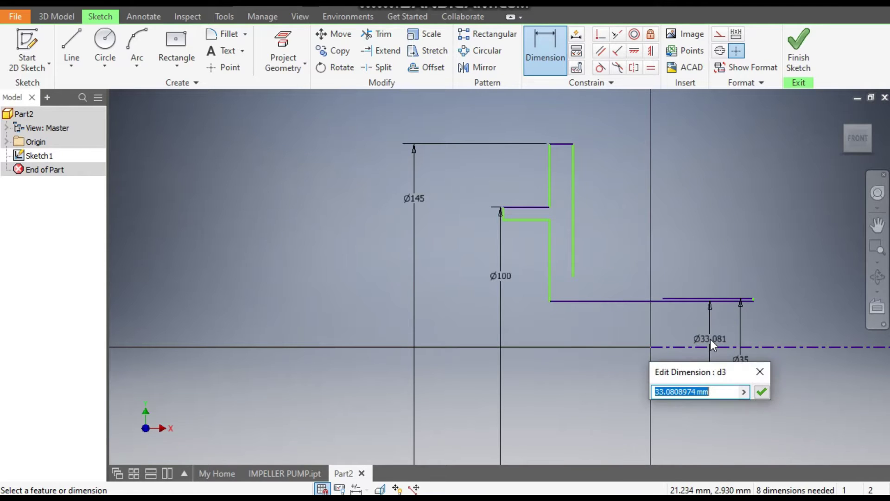
{"action": "type", "text": "22"}
{"action": "key", "text": "Return"}
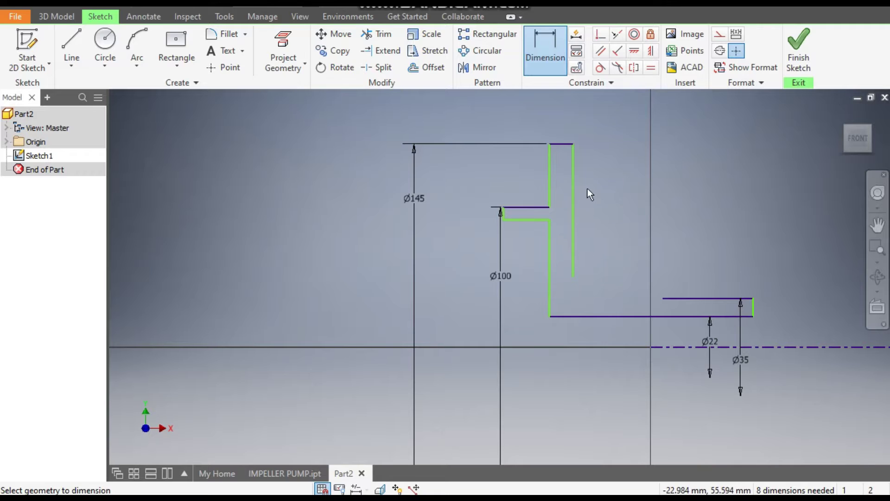
Dimension the short top edge of the upright flange to a width of 4 mm
{"action": "left_click", "coordinate": [566, 144]}
{"action": "left_click", "coordinate": [563, 127]}
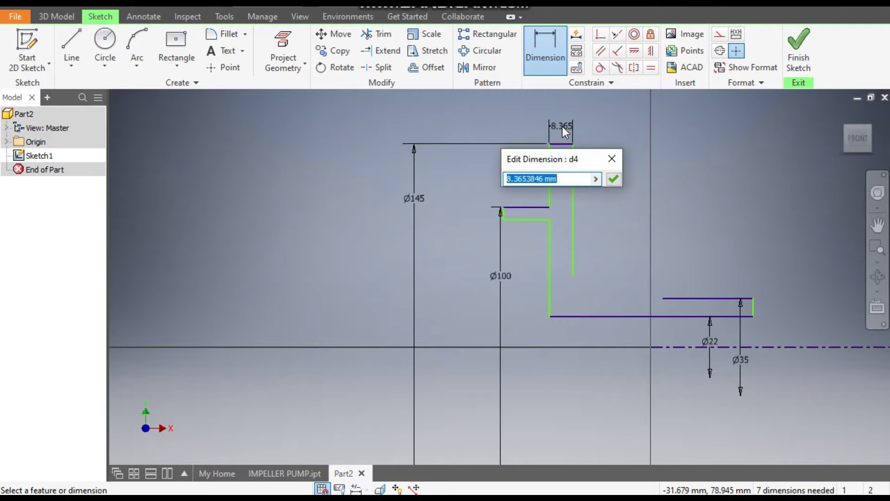
{"action": "type", "text": "4"}
{"action": "key", "text": "Return"}
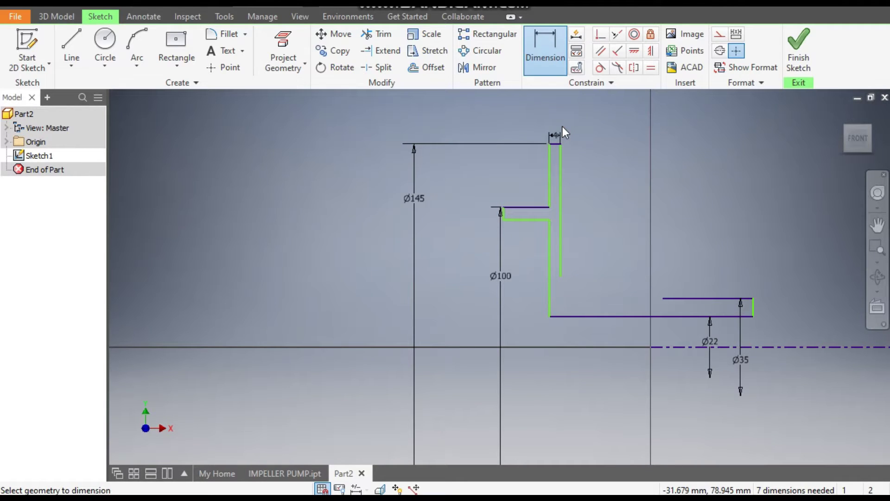
Dimension the side tab to a thickness of 3 mm and a length of 12 mm
{"action": "left_click", "coordinate": [504, 214]}
{"action": "left_click", "coordinate": [479, 216]}
{"action": "type", "text": "3"}
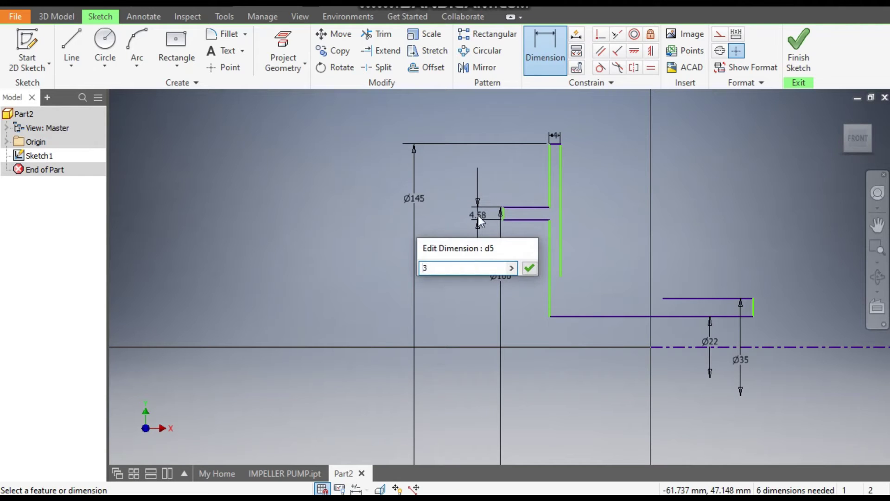
{"action": "key", "text": "Return"}
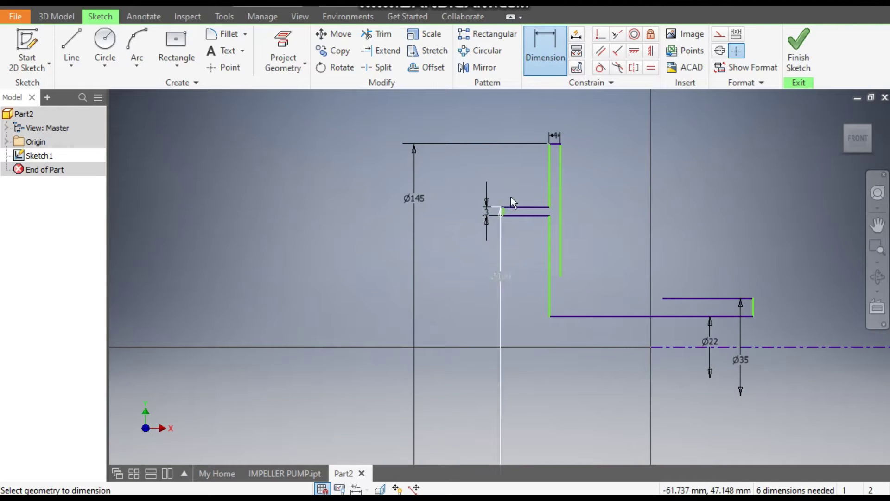
{"action": "left_click", "coordinate": [528, 207]}
{"action": "left_click", "coordinate": [527, 184]}
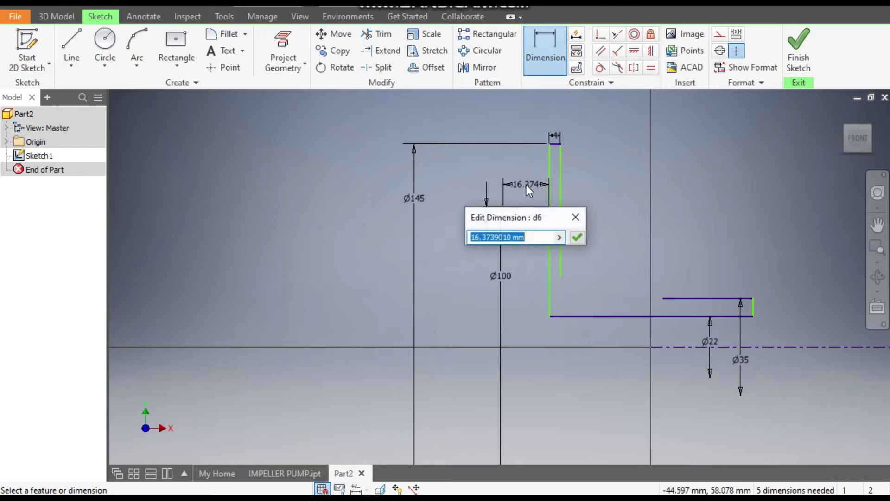
{"action": "type", "text": "12"}
{"action": "key", "text": "Return"}
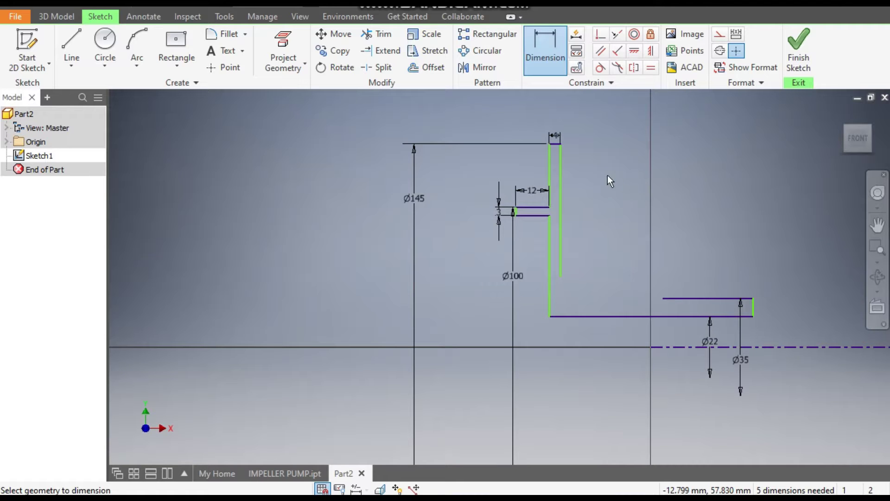
Draw a concave three-point arc of about 34 mm radius joining the foot's upper edge to the lower end of the flange's open vertical line
{"action": "left_click", "coordinate": [139, 44]}
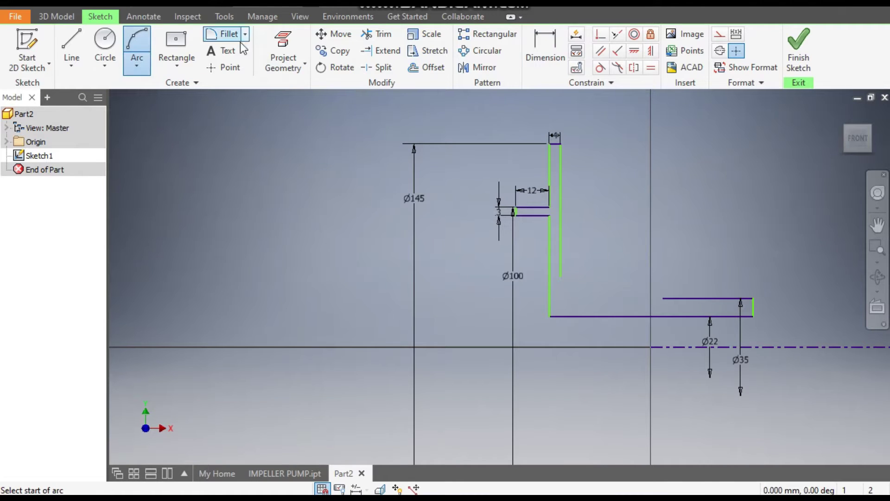
{"action": "left_click", "coordinate": [662, 299]}
{"action": "left_click", "coordinate": [564, 276]}
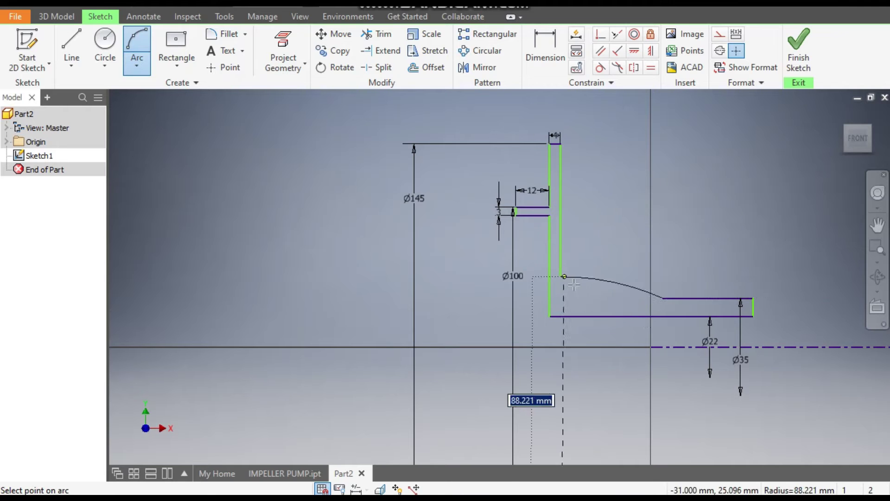
{"action": "left_click", "coordinate": [584, 293]}
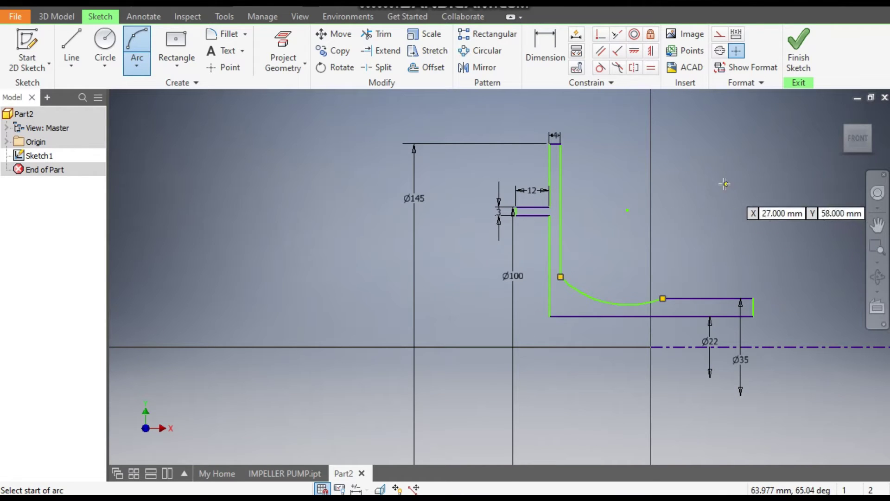
Dimension the connecting arc with a radius of 25 mm
{"action": "left_click", "coordinate": [549, 44]}
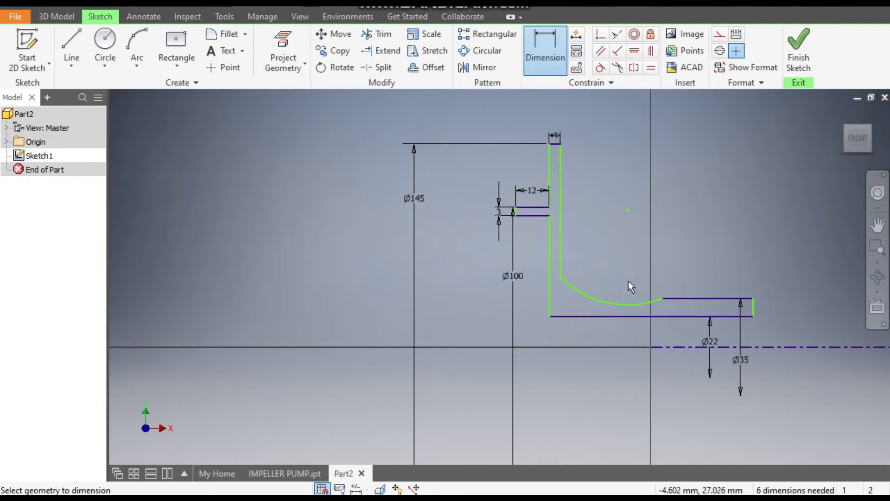
{"action": "left_click", "coordinate": [594, 299]}
{"action": "left_click", "coordinate": [594, 268]}
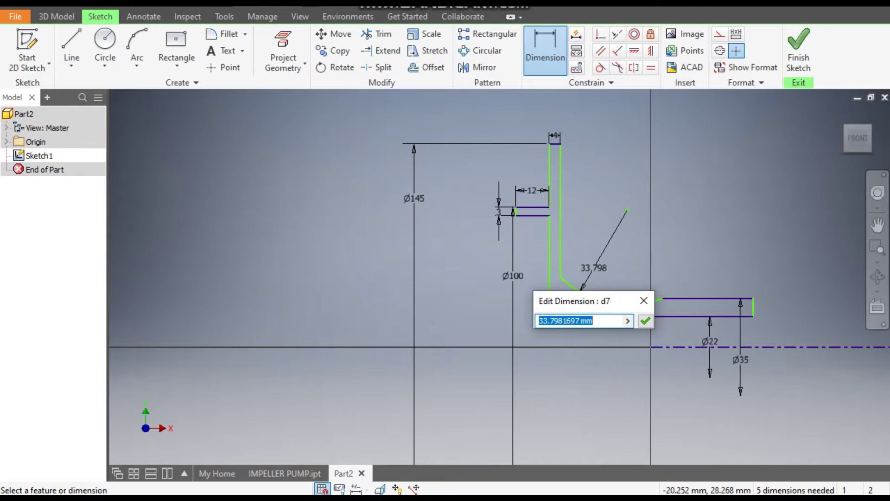
{"action": "type", "text": "25"}
{"action": "key", "text": "Return"}
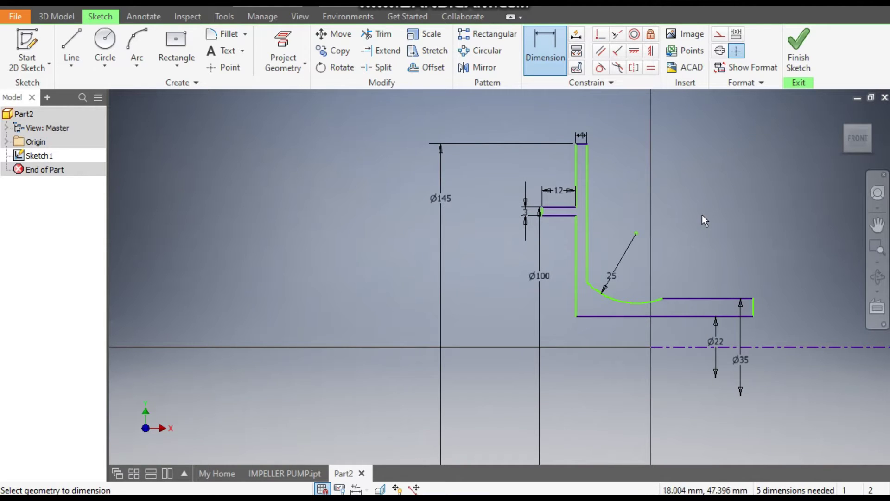
Apply tangent constraints between the arc and both the flange's vertical line and the foot's upper edge
{"action": "left_click", "coordinate": [601, 71]}
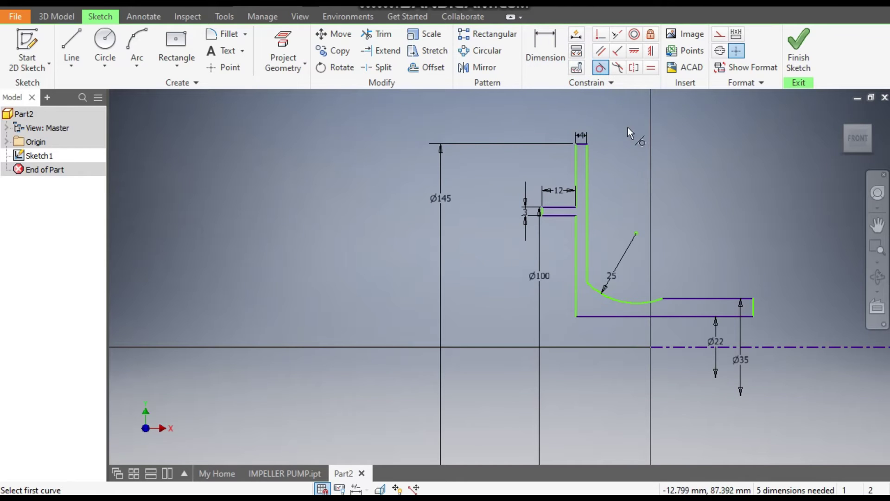
{"action": "left_click", "coordinate": [586, 229]}
{"action": "left_click", "coordinate": [610, 296]}
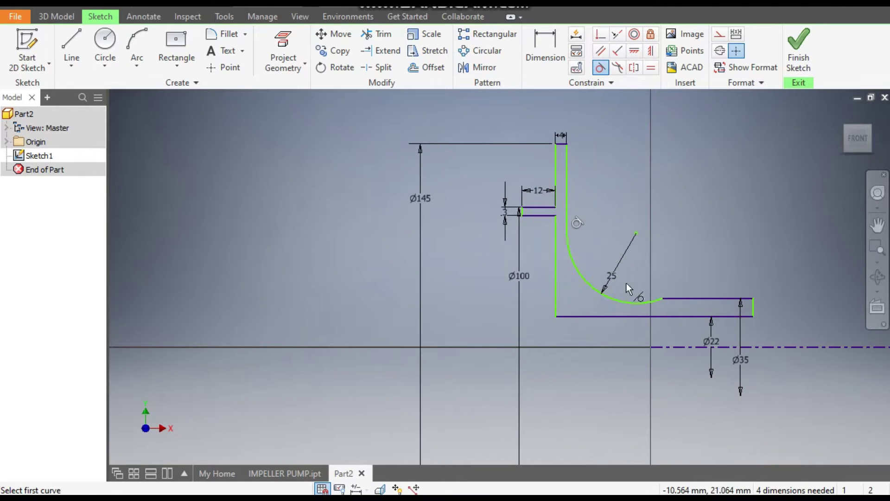
{"action": "left_click", "coordinate": [683, 297]}
{"action": "left_click", "coordinate": [652, 302]}
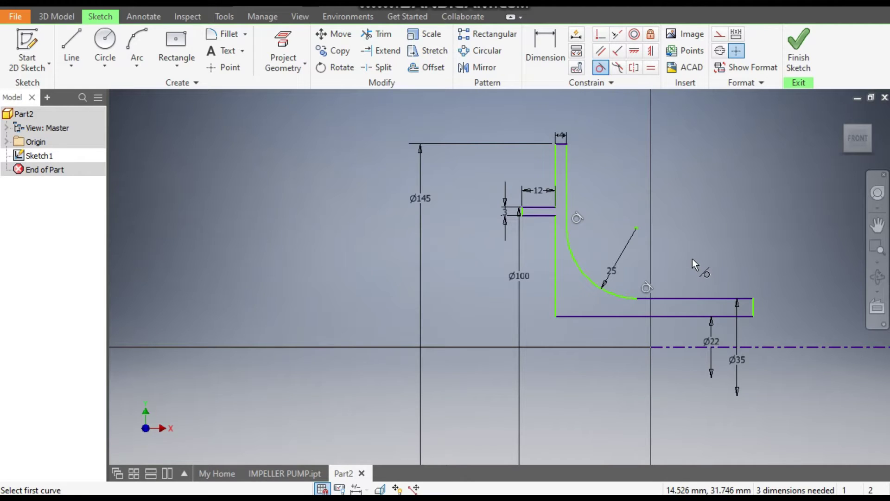
Dimension the length of the foot's lower edge as 50 mm
{"action": "left_click", "coordinate": [552, 50]}
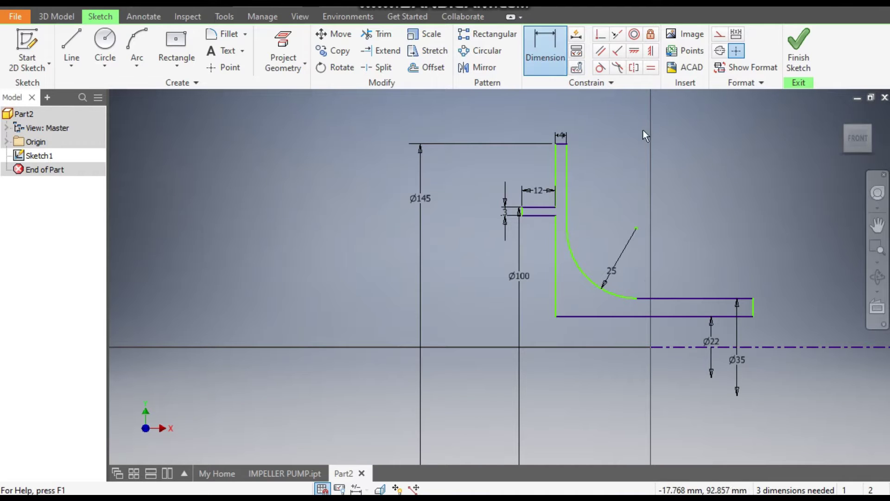
{"action": "left_click", "coordinate": [683, 315]}
{"action": "left_click", "coordinate": [681, 330]}
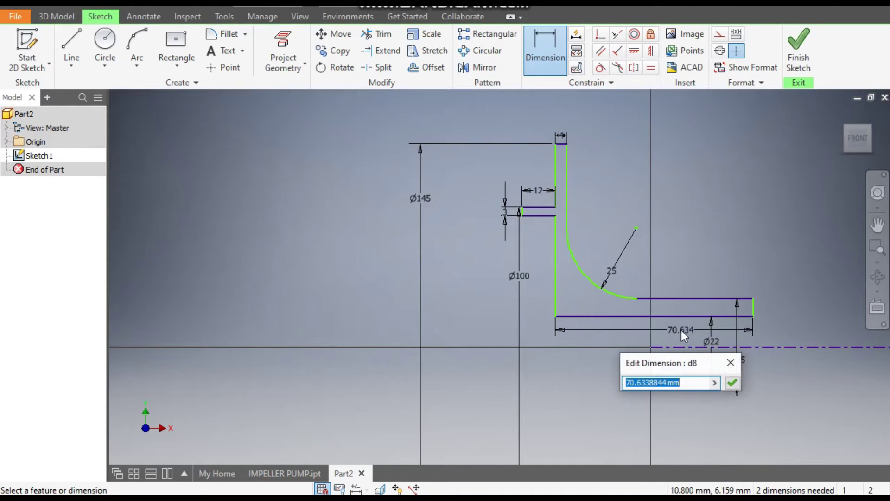
{"action": "type", "text": "50"}
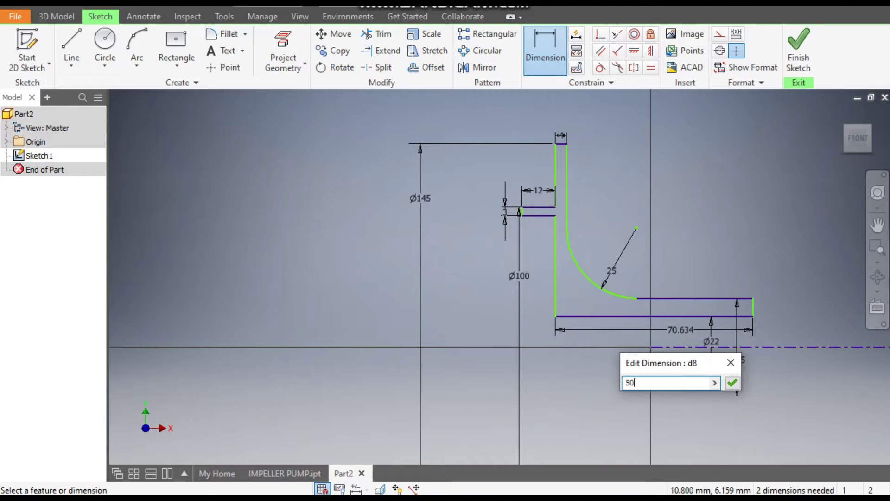
{"action": "key", "text": "Return"}
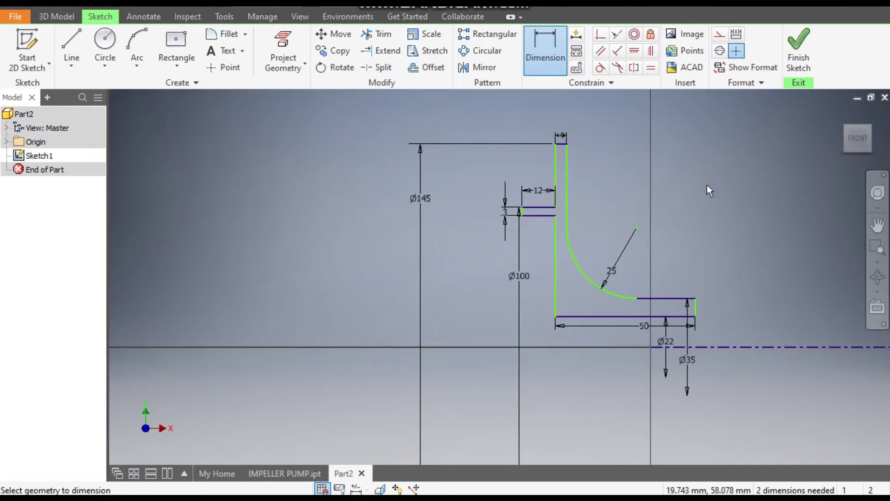
{"action": "key", "text": "Escape"}
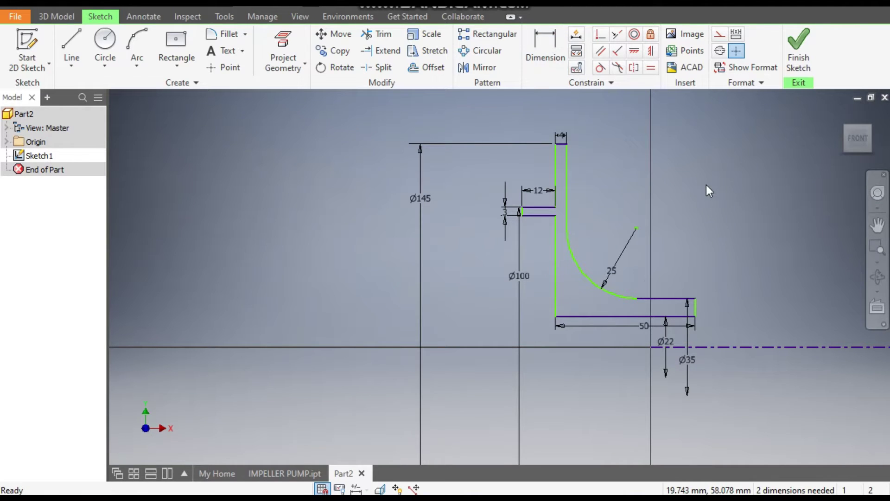
Vertically align the profile's lower-left corner with the origin using a vertical constraint
{"action": "middle_click_drag", "start_coordinate": [706, 185], "coordinate": [594, 177]}
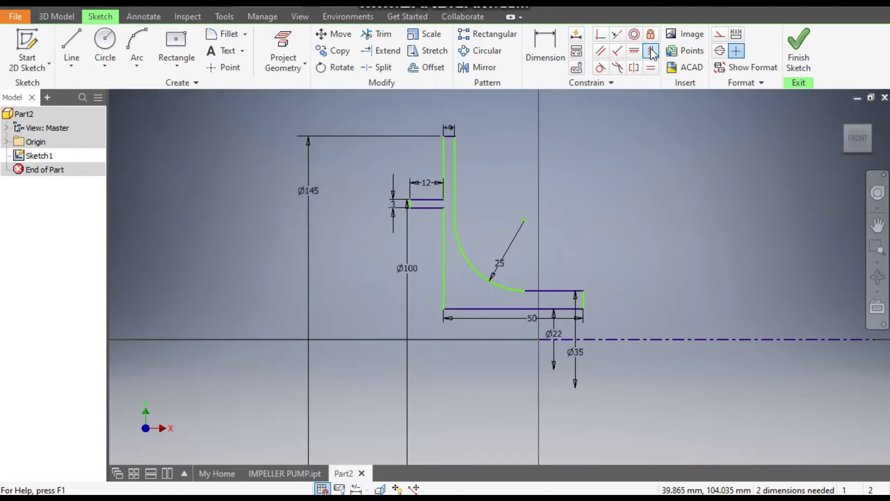
{"action": "left_click", "coordinate": [651, 51]}
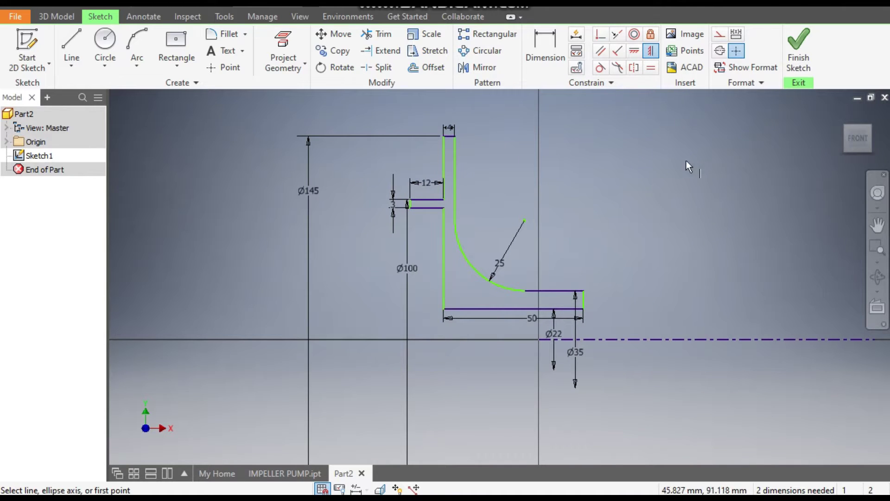
{"action": "left_click", "coordinate": [539, 339]}
{"action": "left_click", "coordinate": [443, 309]}
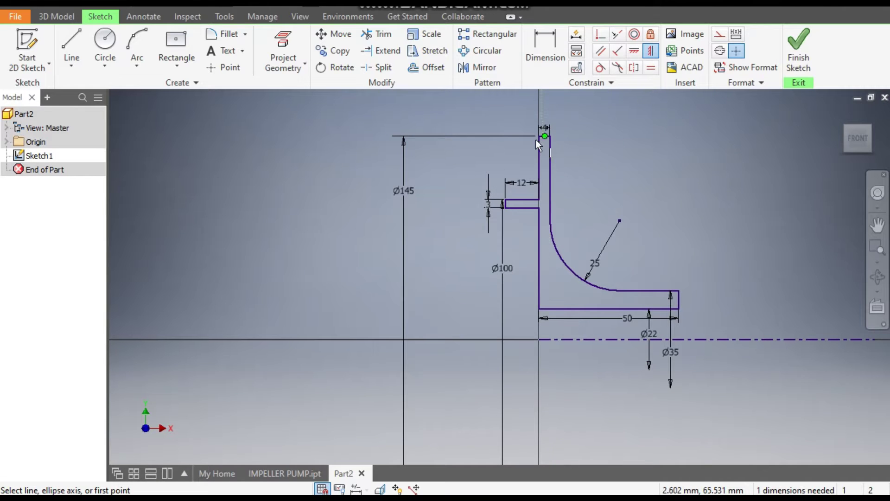
{"action": "mouse_move", "coordinate": [711, 257]}
{"action": "middle_mouse_down"}
{"action": "mouse_move", "coordinate": [676, 265]}
{"action": "mouse_move", "coordinate": [673, 256]}
{"action": "middle_mouse_up"}
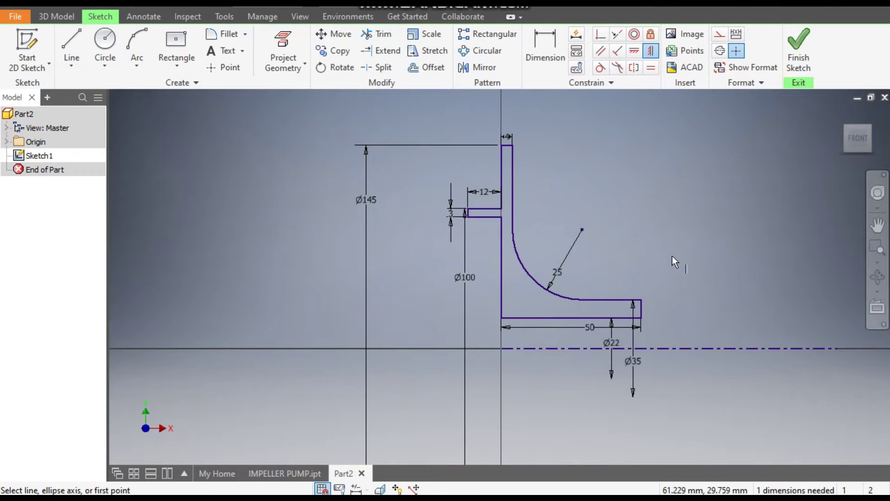
Sketch a closed L-shaped profile beside the flange, about 37 mm wide and 22 mm high, with a 6 mm foot, 5 mm top and sloped side
{"action": "middle_click_drag", "start_coordinate": [635, 222], "coordinate": [586, 219]}
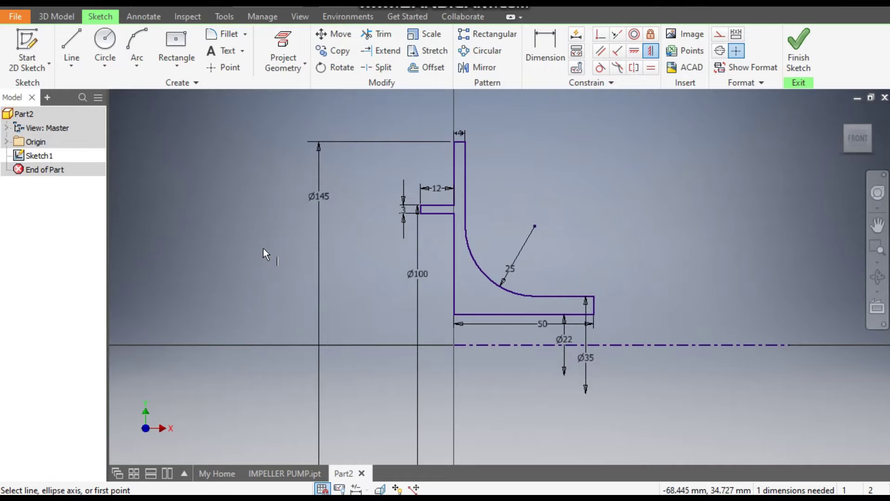
{"action": "left_click", "coordinate": [71, 45]}
{"action": "middle_click_drag", "start_coordinate": [554, 150], "coordinate": [527, 177]}
{"action": "left_click", "coordinate": [486, 174]}
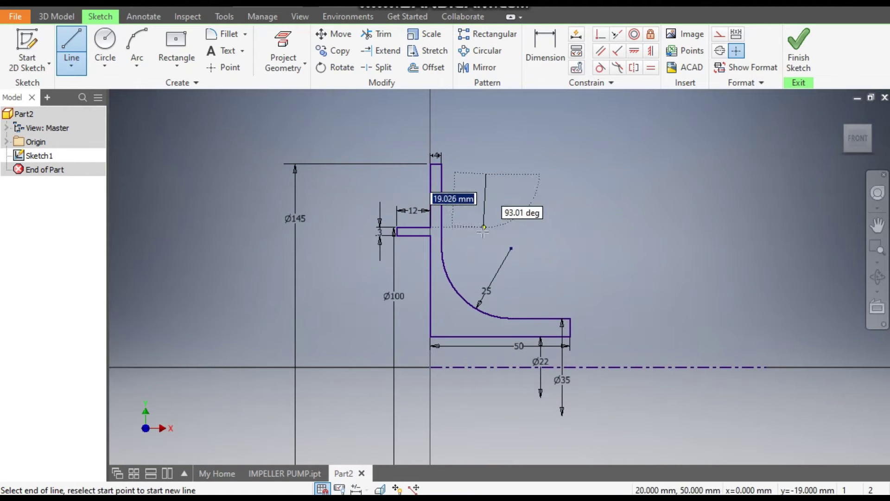
{"action": "left_click", "coordinate": [488, 236]}
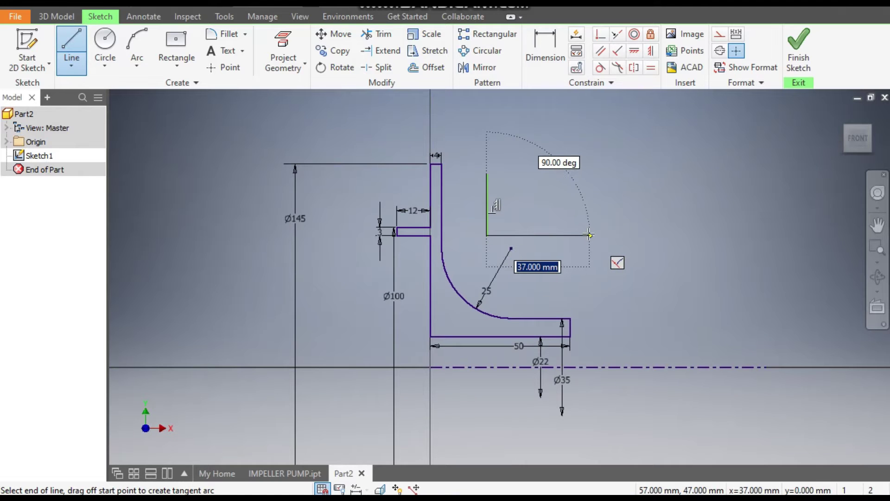
{"action": "left_click", "coordinate": [589, 235]}
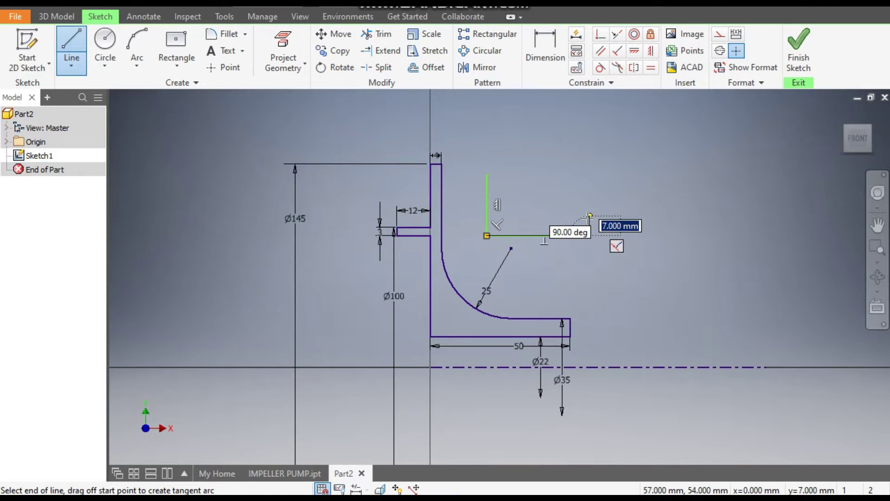
{"action": "left_click", "coordinate": [589, 218]}
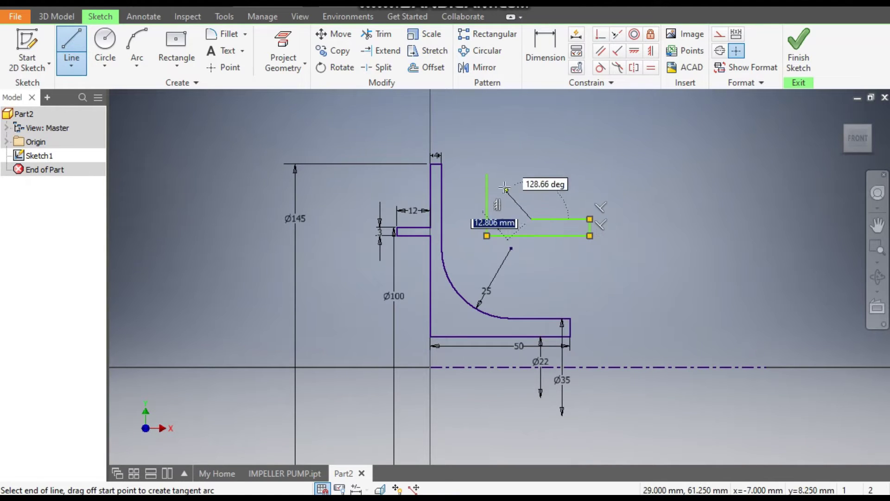
{"action": "left_click", "coordinate": [532, 218]}
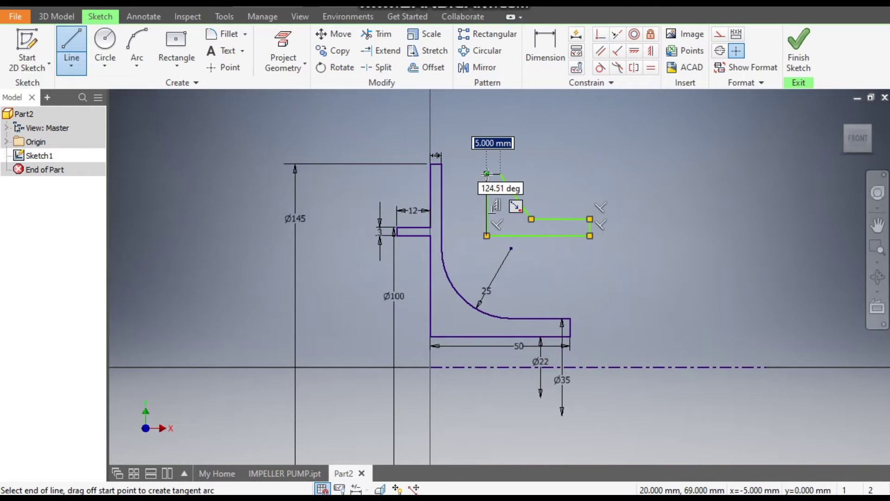
{"action": "left_click", "coordinate": [500, 175]}
{"action": "left_click", "coordinate": [486, 175]}
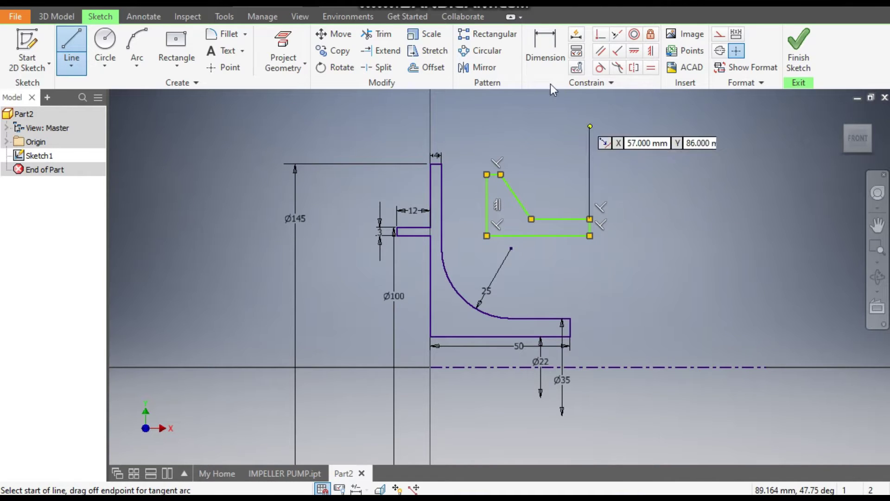
Dimension the gap between the flange's vertical line and the new profile's vertical edge as 17 mm
{"action": "left_click", "coordinate": [551, 52]}
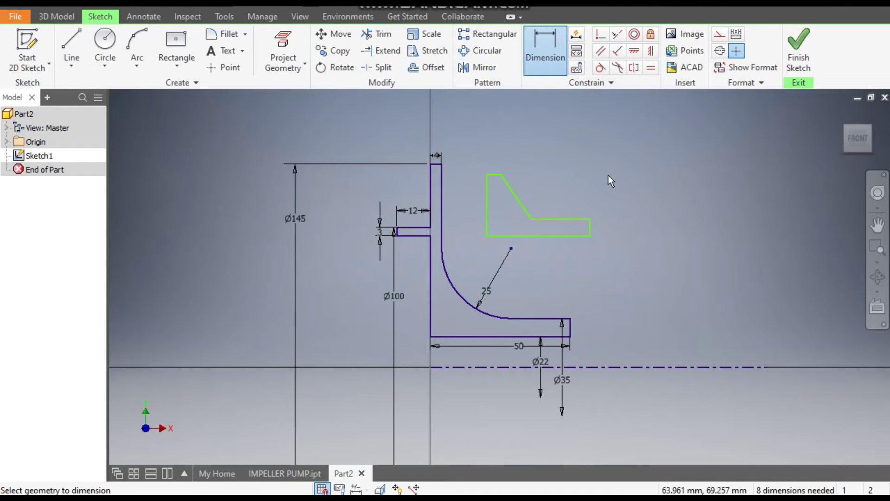
{"action": "left_click", "coordinate": [487, 204]}
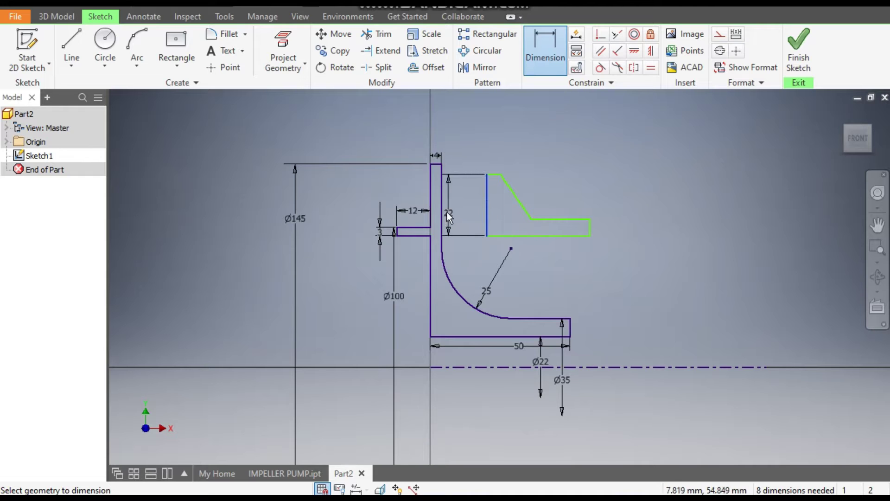
{"action": "left_click", "coordinate": [447, 211]}
{"action": "left_click", "coordinate": [461, 203]}
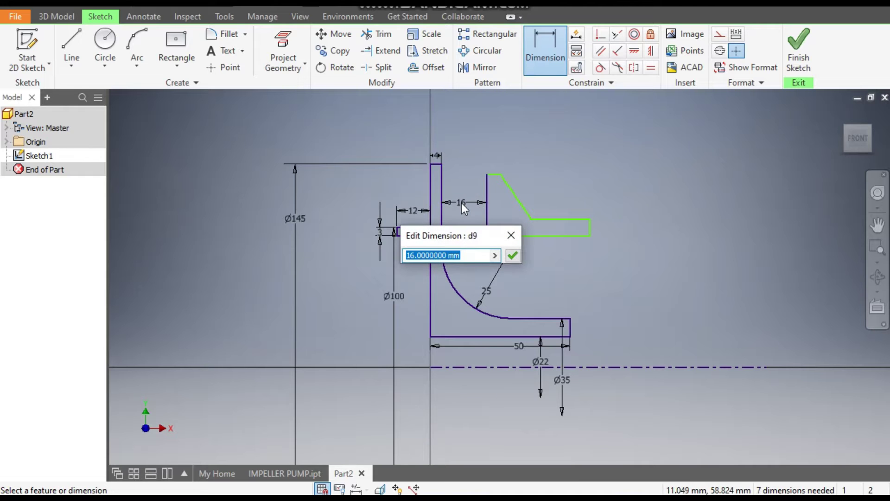
{"action": "type", "text": "17"}
{"action": "key", "text": "Return"}
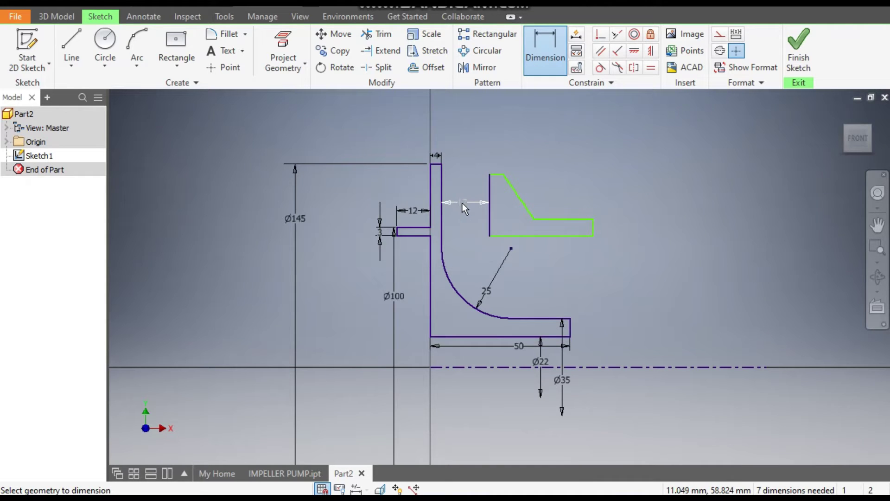
Dimension the new profile's foot thickness as 3 mm and its short top edge as 2 mm
{"action": "left_click", "coordinate": [594, 227]}
{"action": "left_click", "coordinate": [607, 227]}
{"action": "type", "text": "3"}
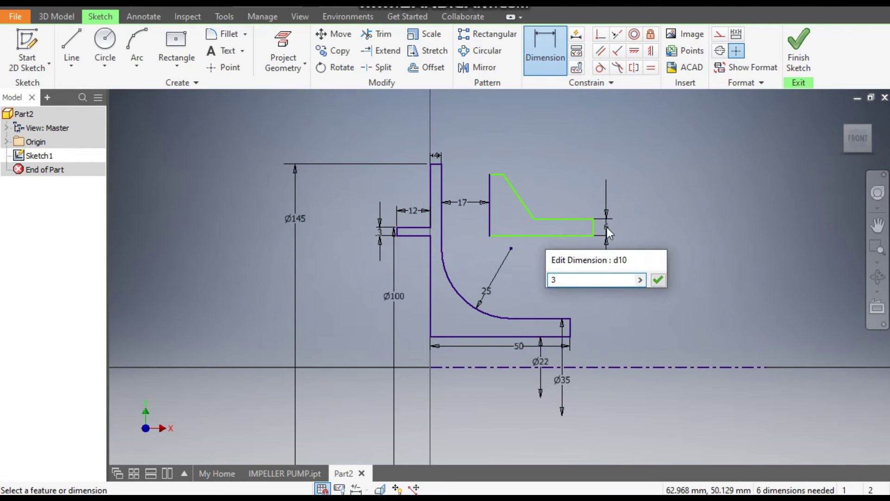
{"action": "key", "text": "Return"}
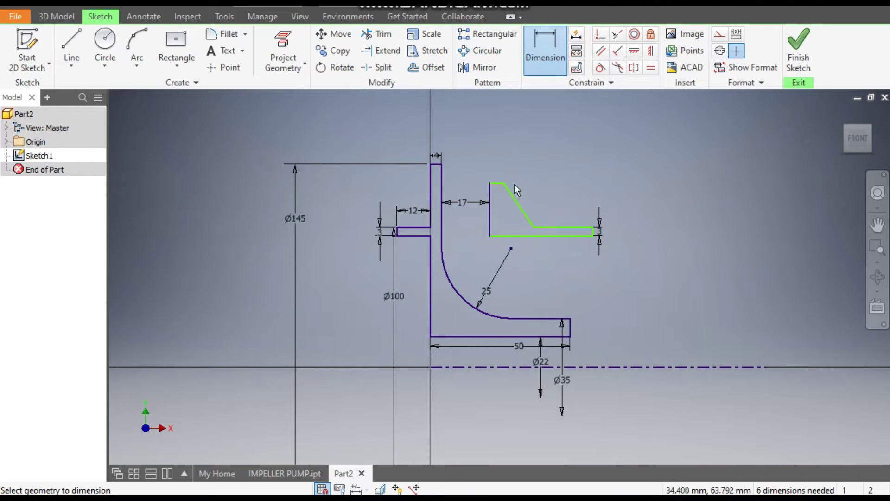
{"action": "left_click", "coordinate": [499, 181]}
{"action": "left_click", "coordinate": [500, 175]}
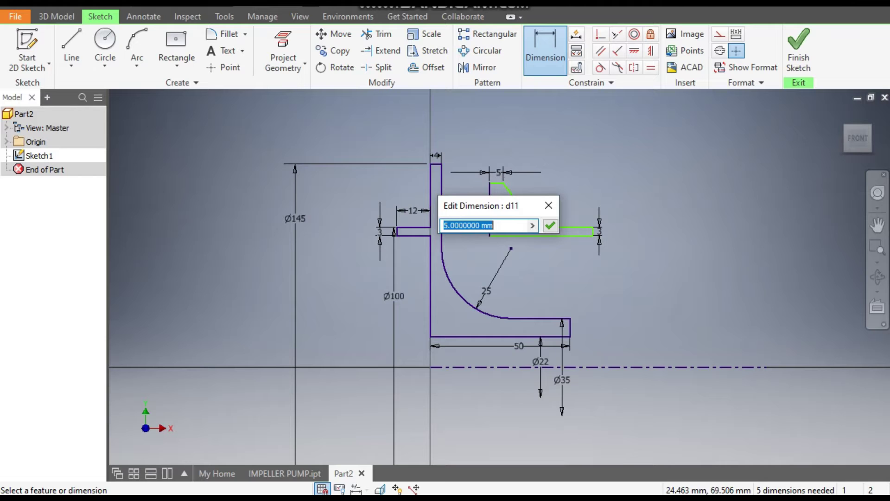
{"action": "type", "text": "2"}
{"action": "key", "text": "Return"}
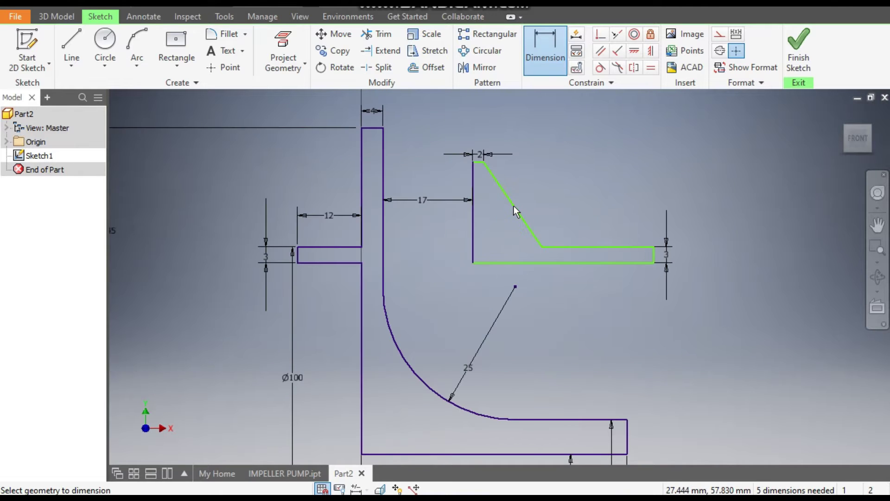
Dimension the upper edge of the new profile's foot as 10 mm long
{"action": "scroll", "coordinate": [560, 218], "scroll_direction": "up", "scroll_amount": 3}
{"action": "middle_click_drag", "start_coordinate": [588, 215], "coordinate": [560, 234]}
{"action": "scroll", "coordinate": [585, 221], "scroll_direction": "down", "scroll_amount": 1}
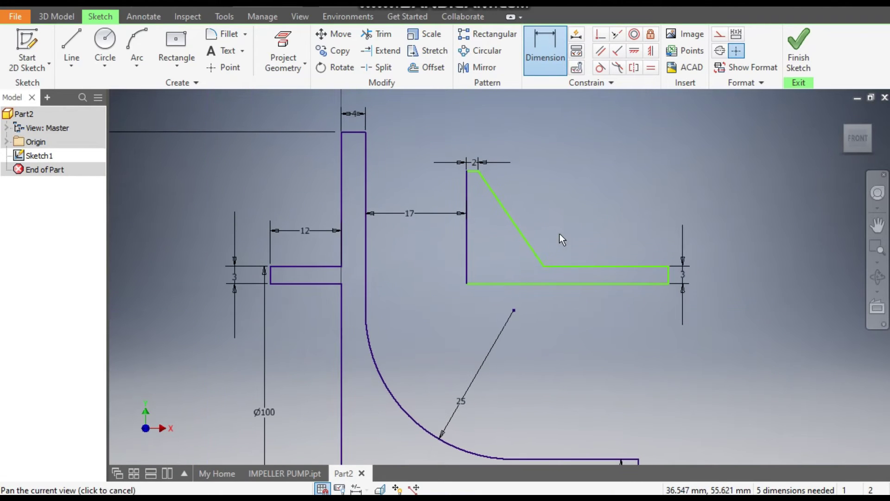
{"action": "left_click", "coordinate": [597, 266]}
{"action": "left_click", "coordinate": [600, 229]}
{"action": "type", "text": "10"}
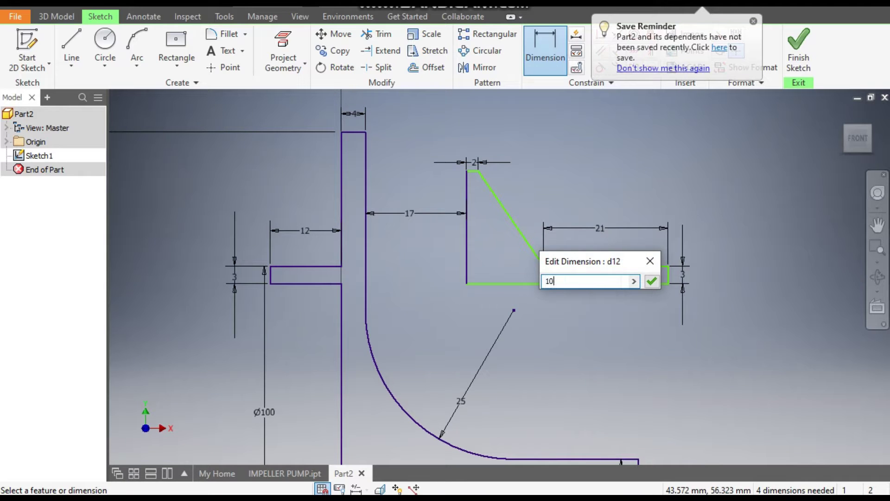
{"action": "key", "text": "Return"}
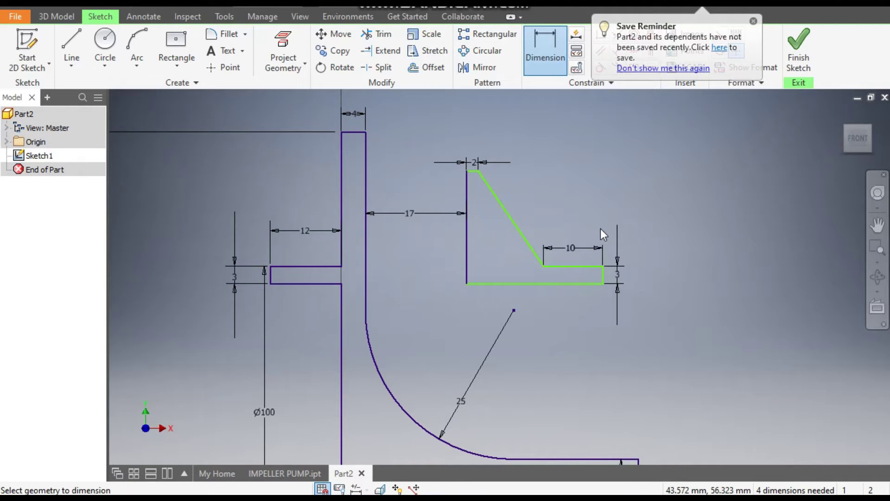
Dimension the angle between the new profile's sloped line and its foot's upper edge as 110 degrees
{"action": "left_click", "coordinate": [519, 230]}
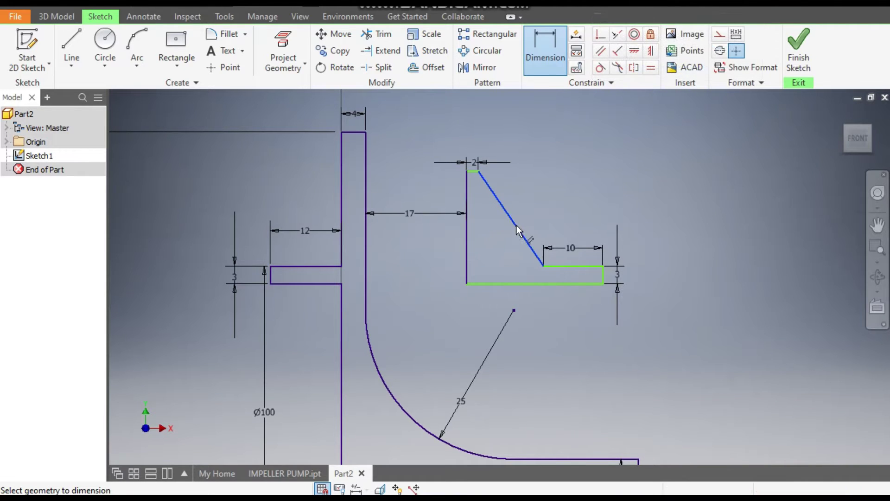
{"action": "left_click", "coordinate": [577, 267]}
{"action": "left_click", "coordinate": [543, 221]}
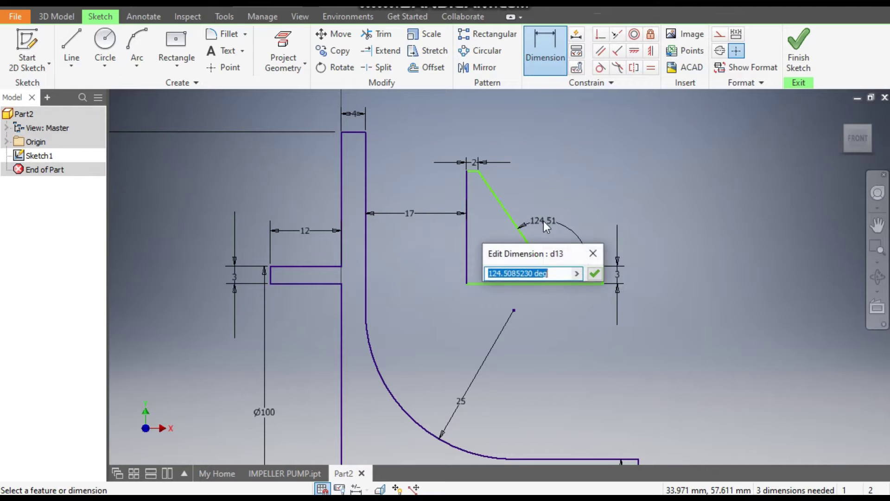
{"action": "type", "text": "110"}
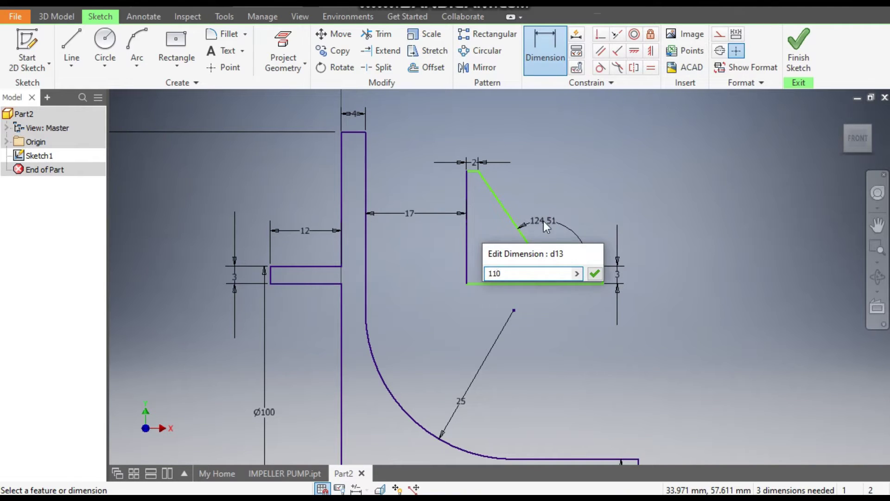
{"action": "key", "text": "Return"}
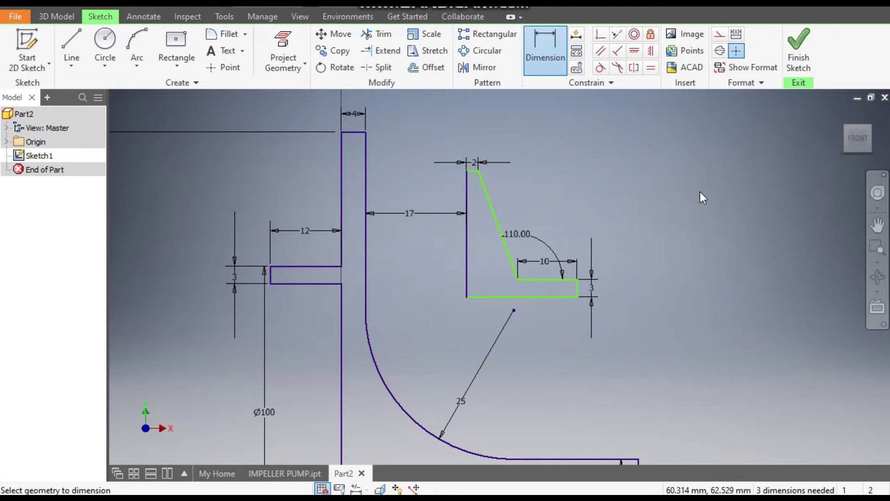
Dimension the horizontal distance between the end edges of the new profile's foot and the lower foot as 10 mm
{"action": "middle_click_drag", "start_coordinate": [700, 229], "coordinate": [699, 122]}
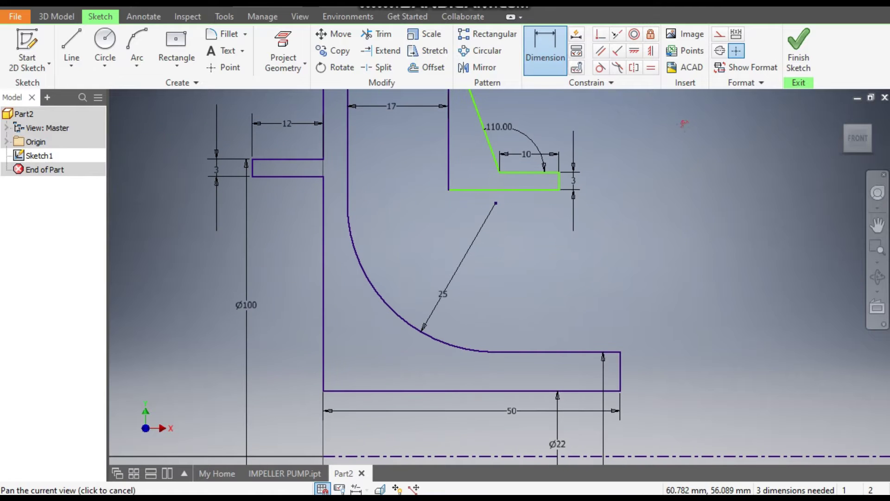
{"action": "left_click", "coordinate": [560, 182]}
{"action": "left_click", "coordinate": [593, 191]}
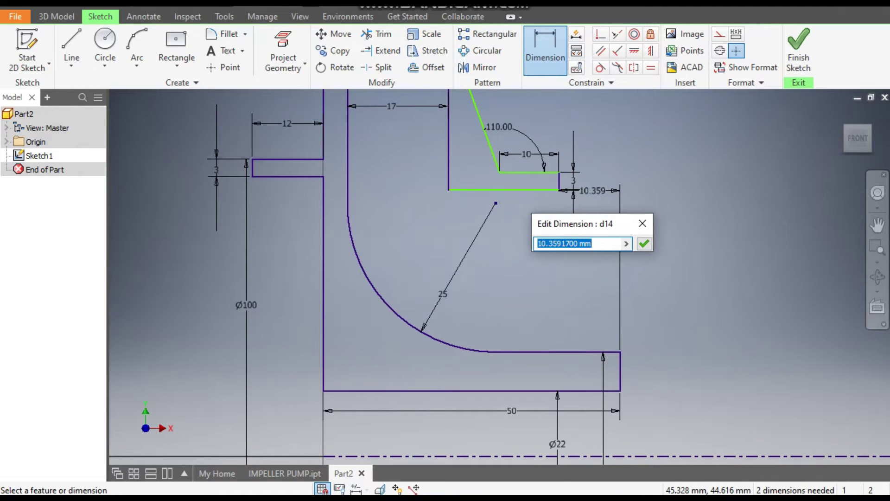
{"action": "type", "text": "10"}
{"action": "key", "text": "Return"}
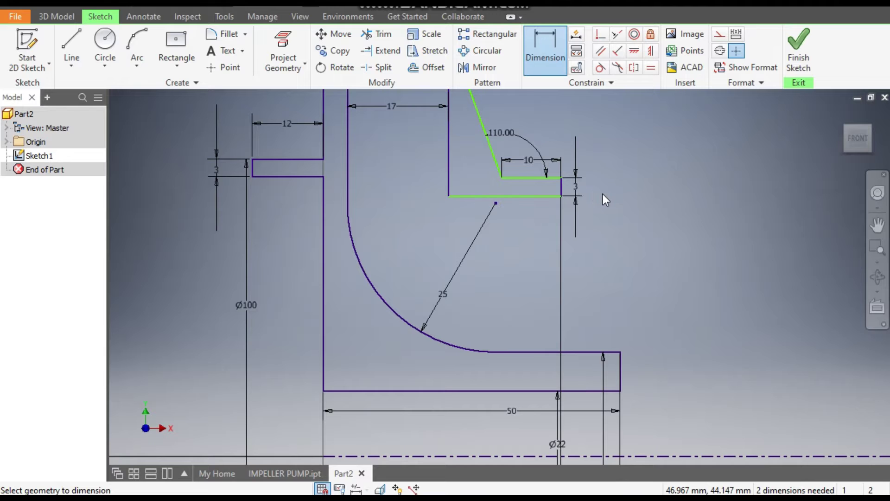
Horizontally align the new profile's lower-left corner with the point where the rib's upper edge meets the flange
{"action": "scroll", "coordinate": [605, 217], "scroll_direction": "down", "scroll_amount": 2}
{"action": "middle_click_drag", "start_coordinate": [605, 216], "coordinate": [680, 247]}
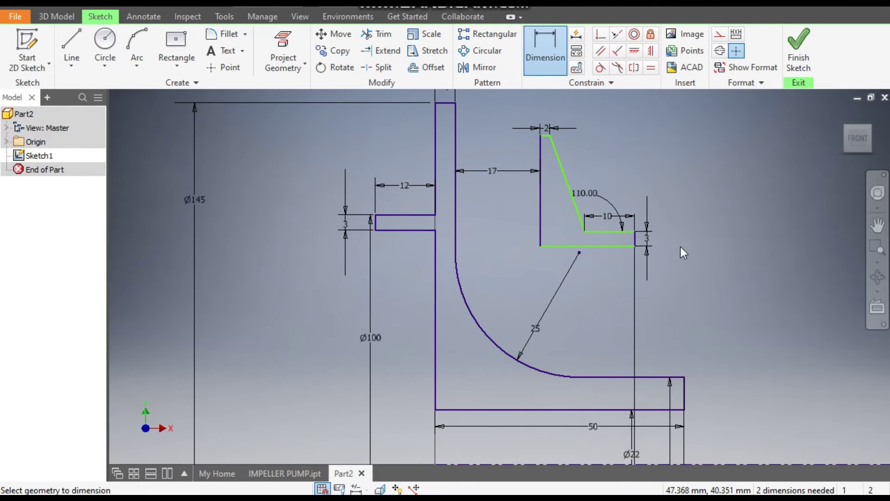
{"action": "left_click", "coordinate": [635, 51]}
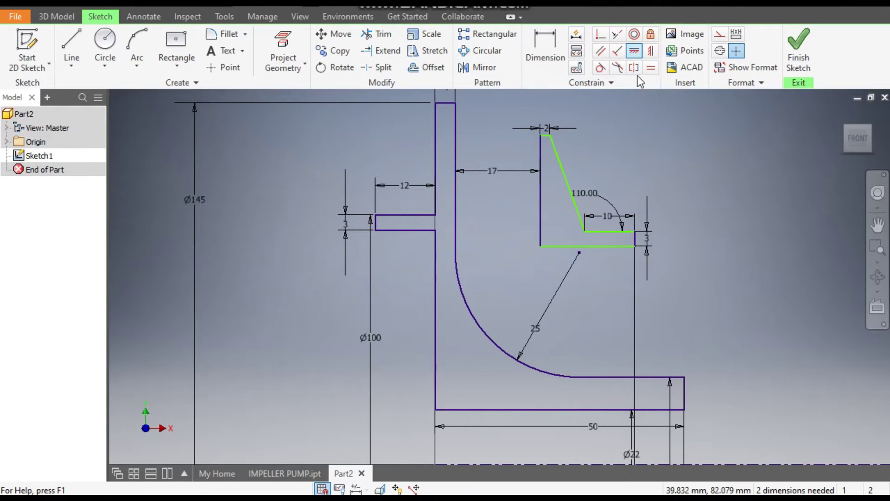
{"action": "left_click", "coordinate": [436, 215]}
{"action": "left_click", "coordinate": [541, 247]}
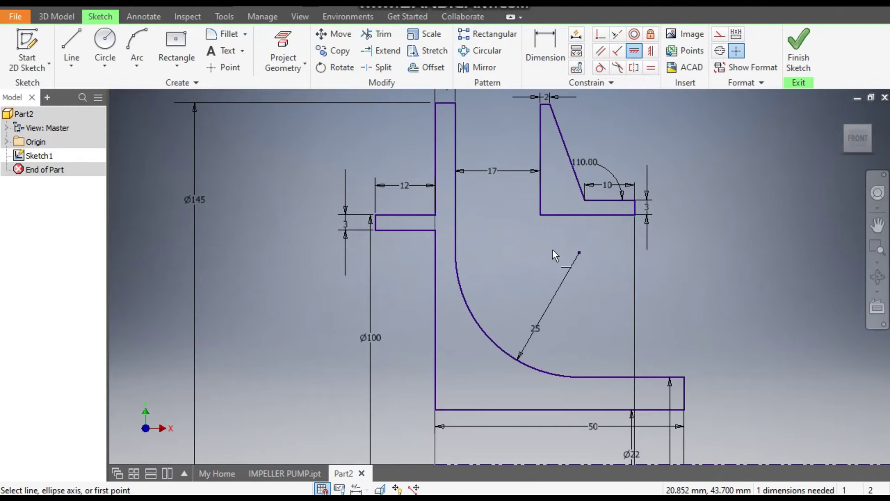
{"action": "middle_click_drag", "start_coordinate": [552, 249], "coordinate": [549, 269]}
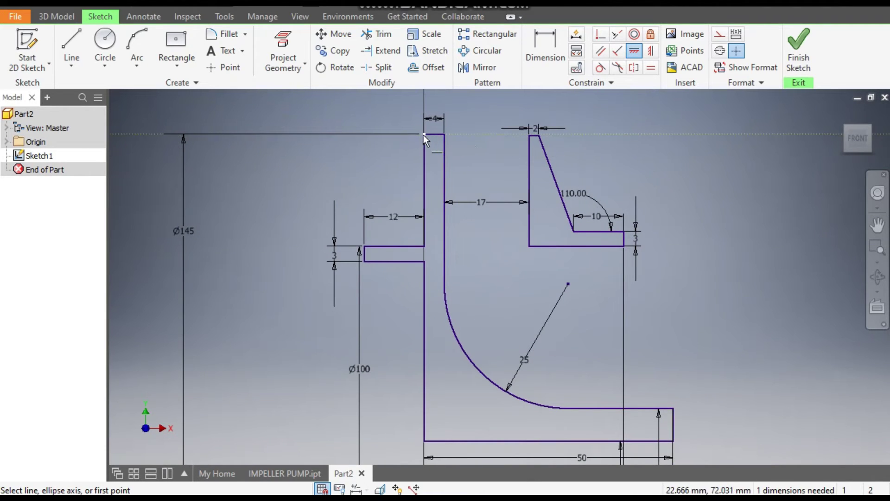
{"action": "key", "text": "Escape"}
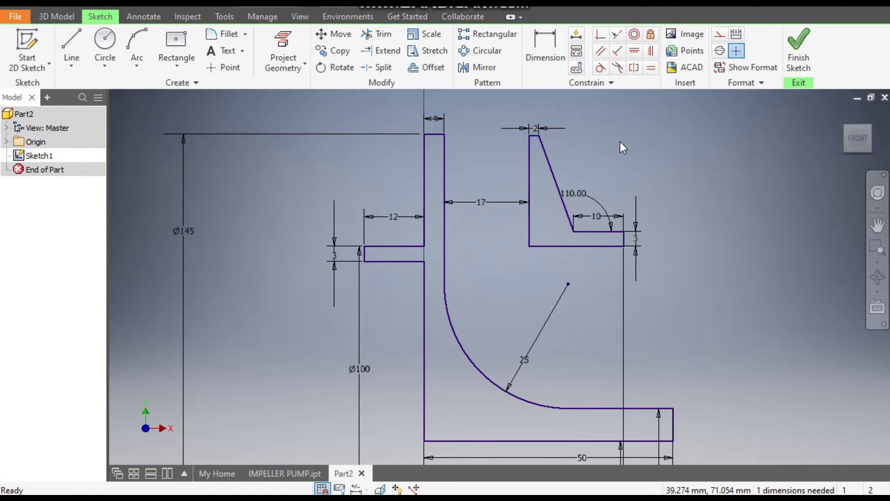
Reposition the Ø22 dimension away from the 10 mm dimension's extension line and the Ø35 dimension beyond the lower foot's end
{"action": "scroll", "coordinate": [620, 144], "scroll_direction": "down", "scroll_amount": 3}
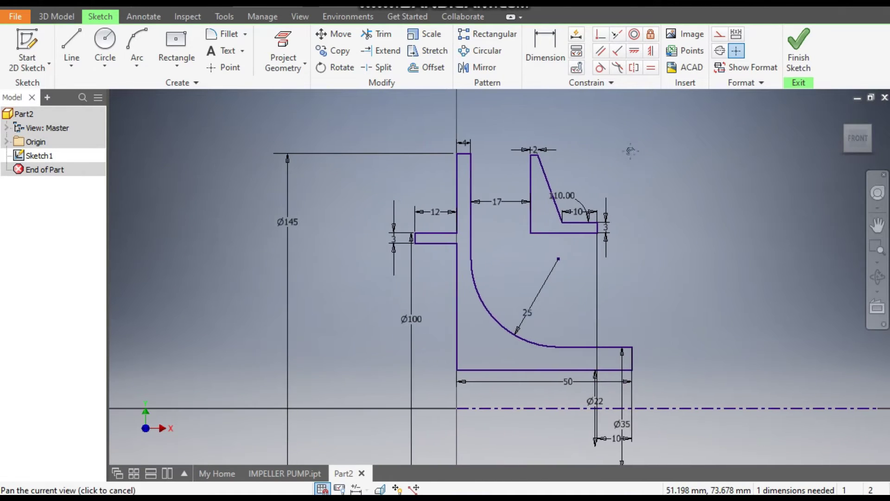
{"action": "middle_click_drag", "start_coordinate": [620, 217], "coordinate": [638, 173]}
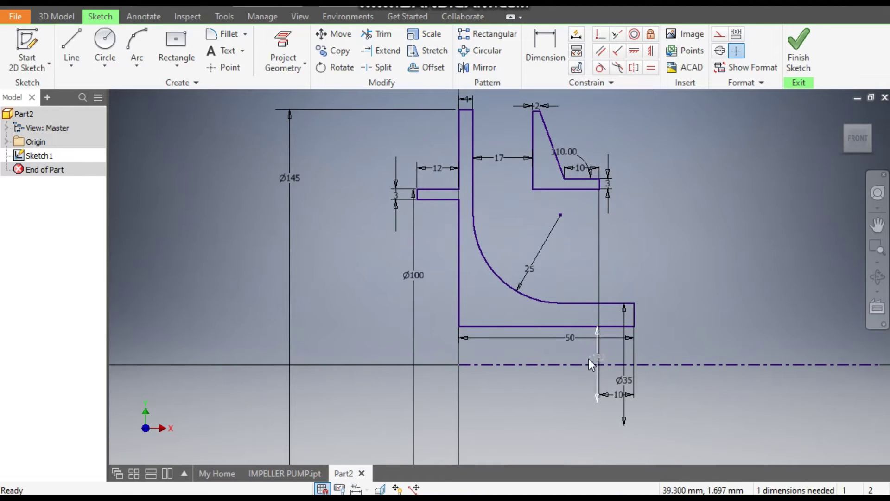
{"action": "left_click_drag", "start_coordinate": [593, 357], "coordinate": [560, 358]}
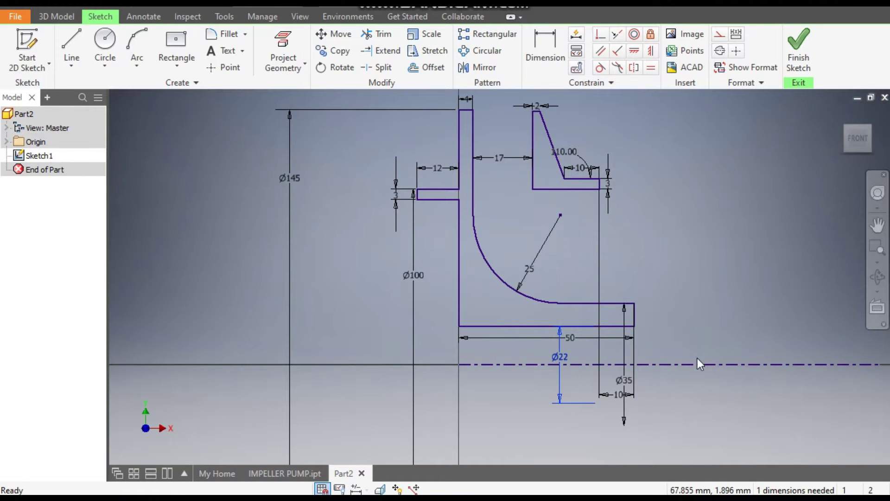
{"action": "left_click_drag", "start_coordinate": [627, 379], "coordinate": [699, 389]}
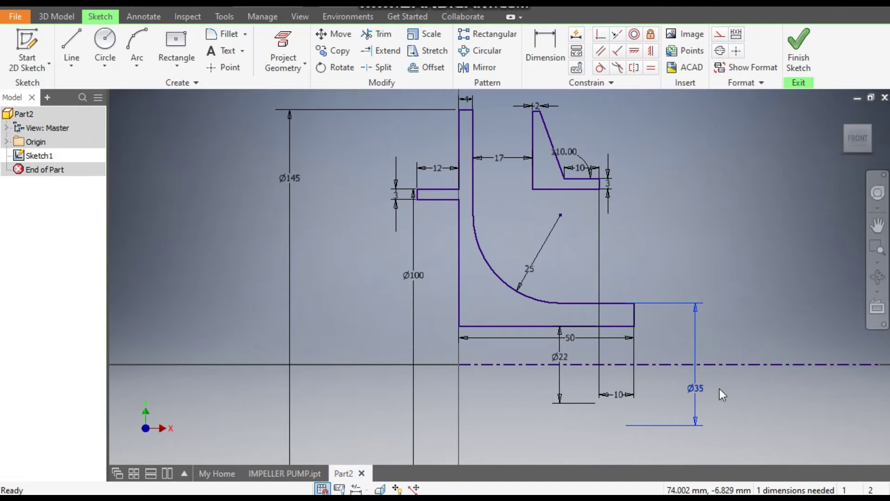
{"action": "scroll", "coordinate": [733, 308], "scroll_direction": "up", "scroll_amount": 1}
{"action": "mouse_move", "coordinate": [733, 308]}
{"action": "middle_mouse_down"}
{"action": "mouse_move", "coordinate": [728, 278]}
{"action": "mouse_move", "coordinate": [726, 291]}
{"action": "middle_mouse_up"}
{"action": "scroll", "coordinate": [728, 278], "scroll_direction": "down", "scroll_amount": 1}
{"action": "scroll", "coordinate": [728, 279], "scroll_direction": "up", "scroll_amount": 1}
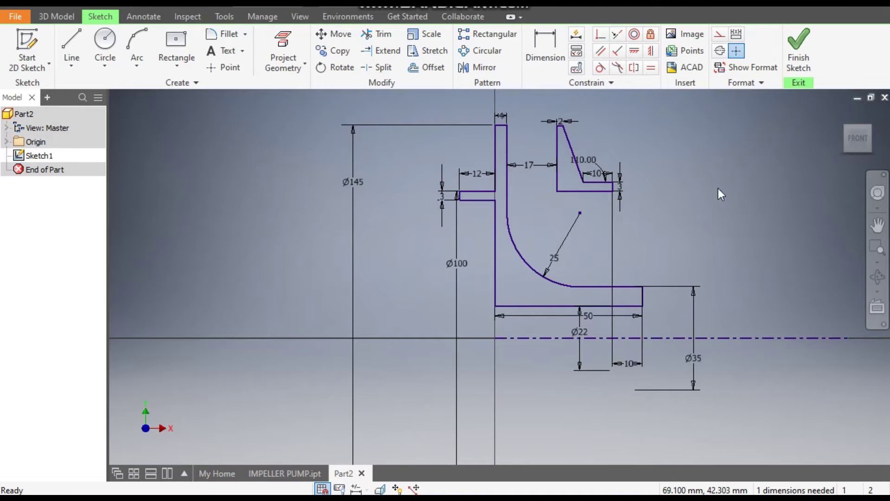
Finish the sketch and revolve both closed profiles a full turn around the centerline as a solid
{"action": "left_click", "coordinate": [787, 61]}
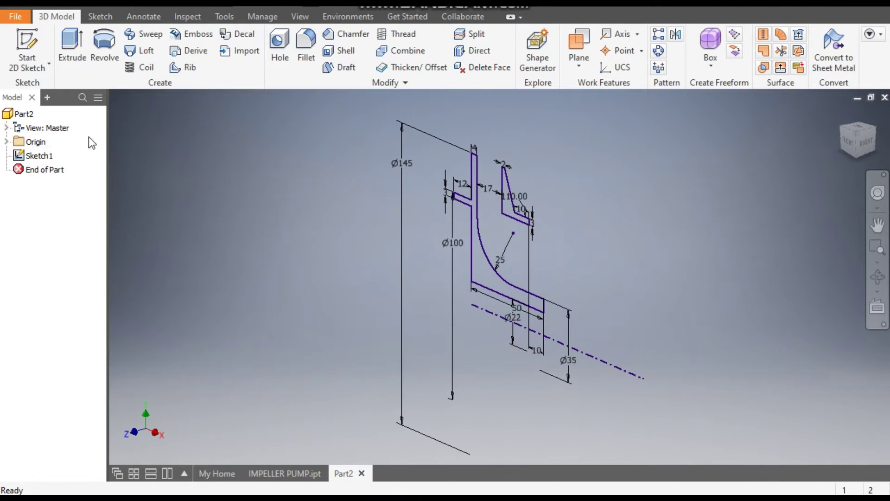
{"action": "left_click", "coordinate": [106, 55]}
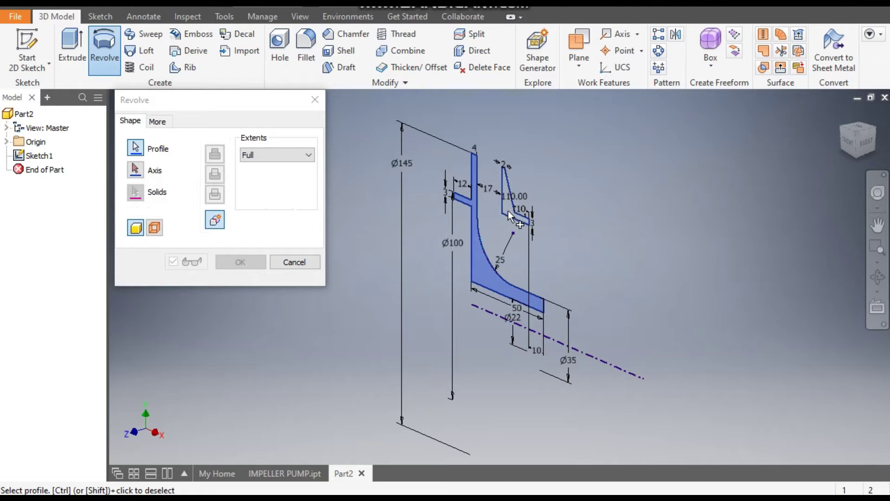
{"action": "left_click", "coordinate": [135, 170]}
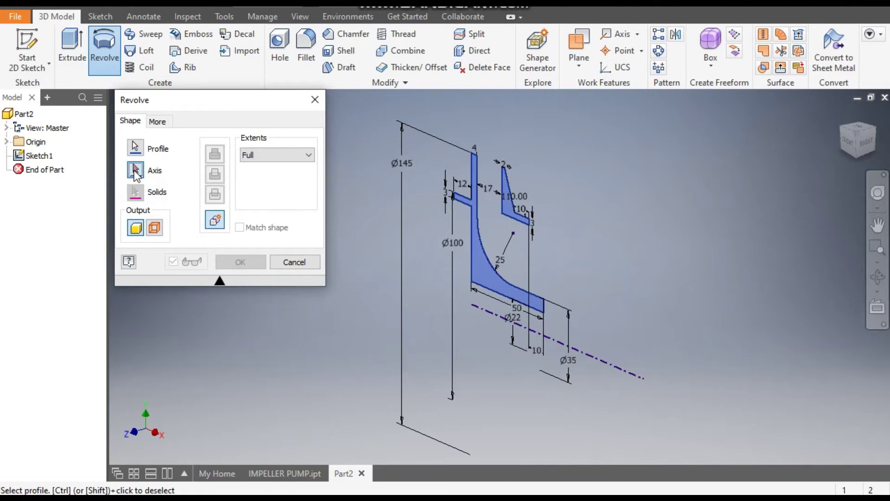
{"action": "left_click", "coordinate": [557, 341]}
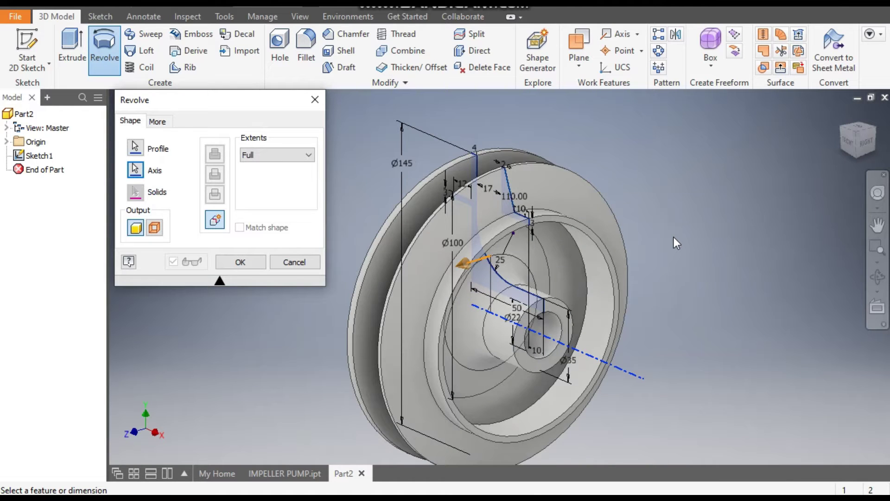
{"action": "left_click", "coordinate": [253, 266]}
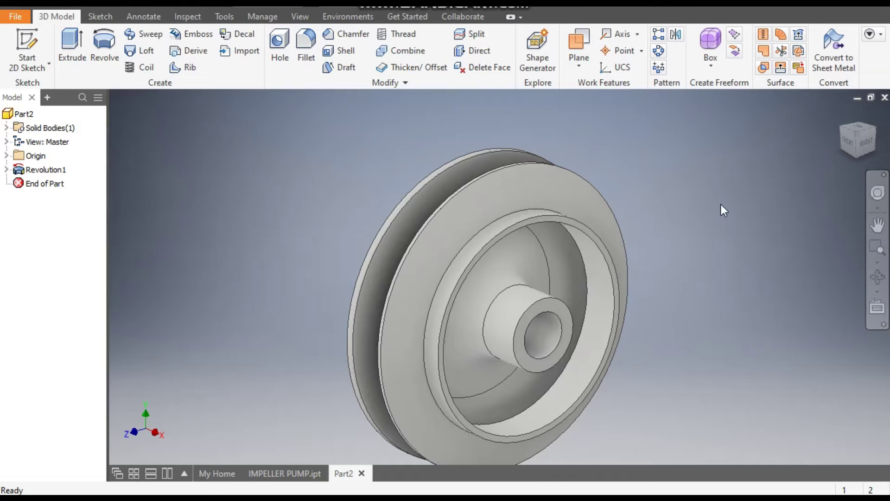
Create a new sketch on the back flange's inner flat face, the one facing the front disc across the gap
{"action": "left_click", "coordinate": [477, 169]}
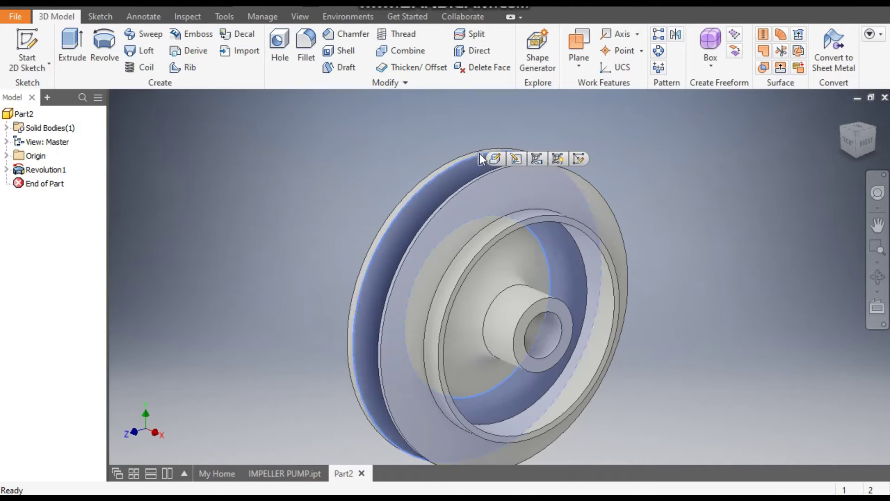
{"action": "scroll", "coordinate": [469, 167], "scroll_direction": "down", "scroll_amount": 5}
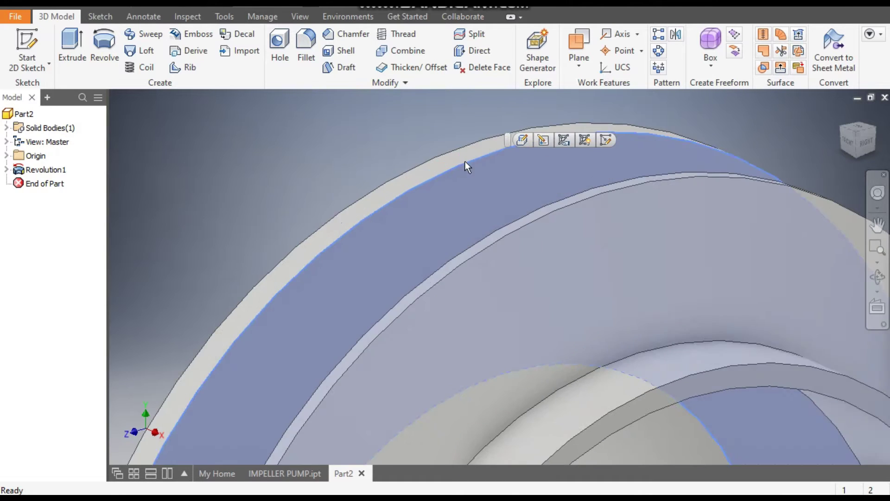
{"action": "left_click", "coordinate": [604, 140]}
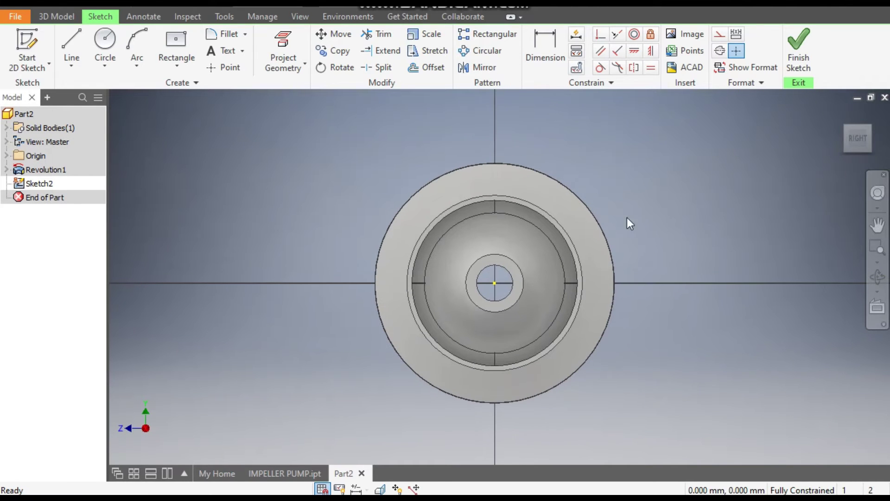
Change the model's visual style to Wireframe and return to the sketching tools
{"action": "left_click", "coordinate": [301, 15]}
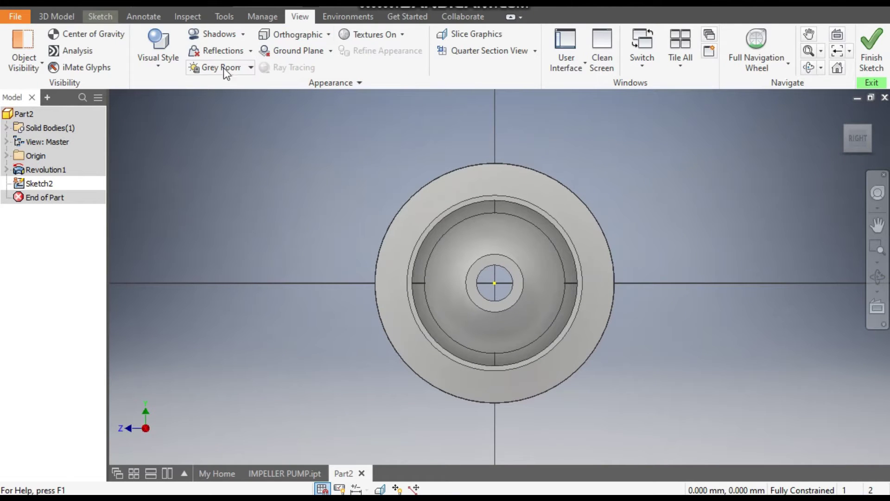
{"action": "left_click", "coordinate": [151, 65]}
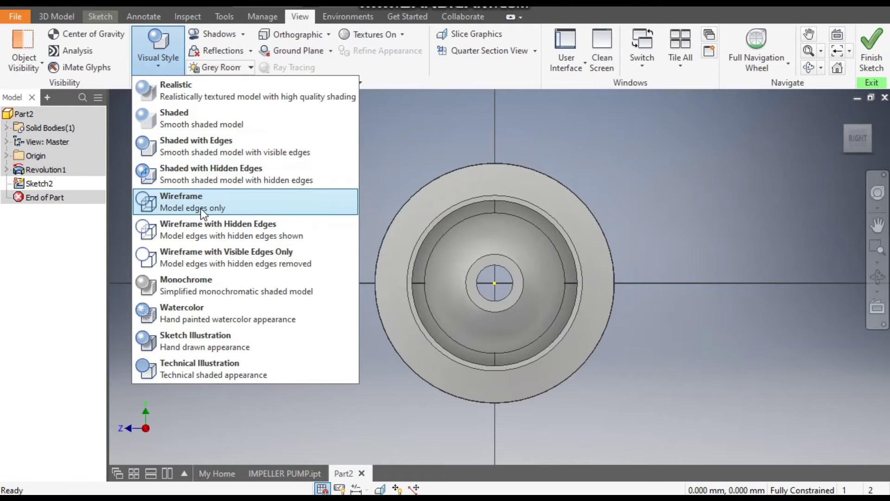
{"action": "left_click", "coordinate": [202, 212]}
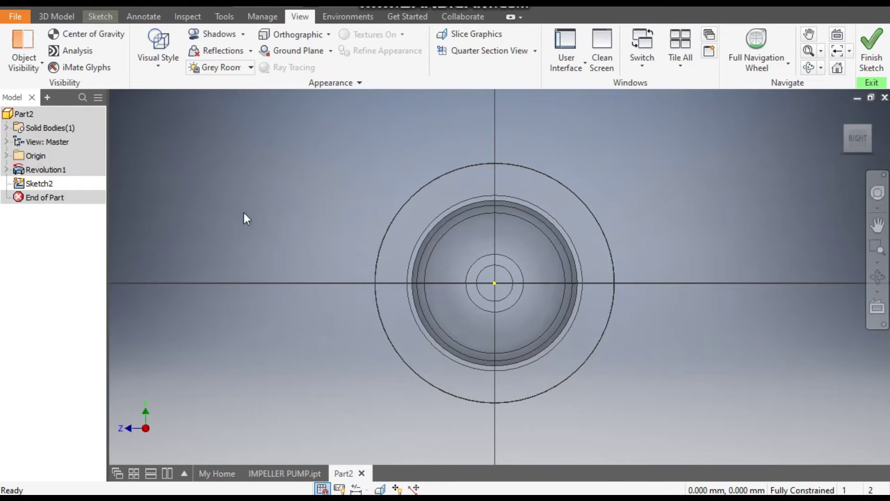
{"action": "left_click", "coordinate": [96, 16]}
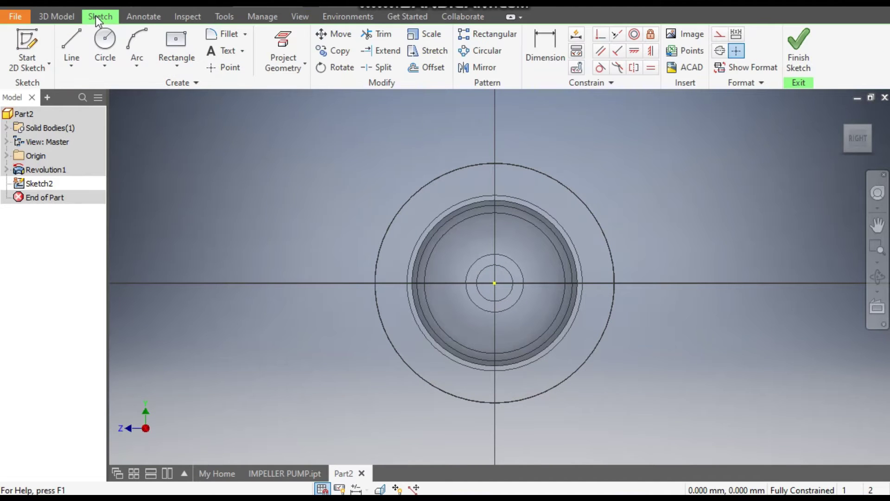
Draw a vertical and a horizontal construction line across the full outer circle
{"action": "left_click", "coordinate": [70, 39]}
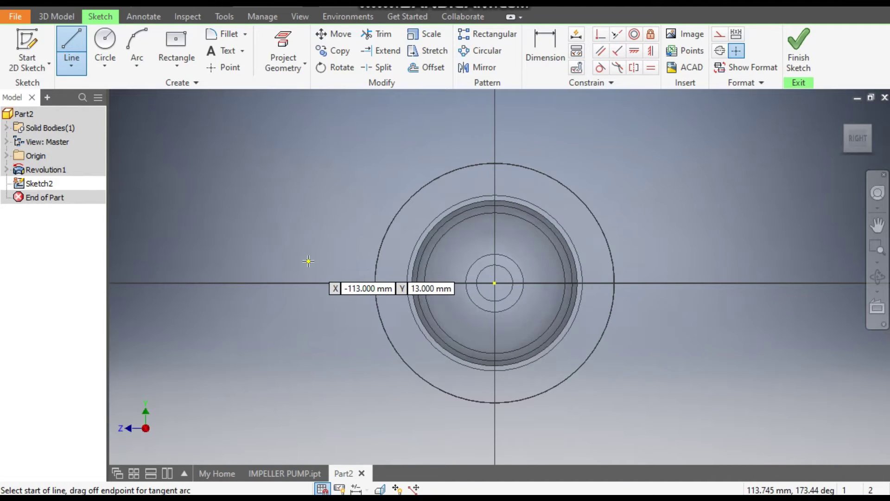
{"action": "left_click", "coordinate": [719, 34]}
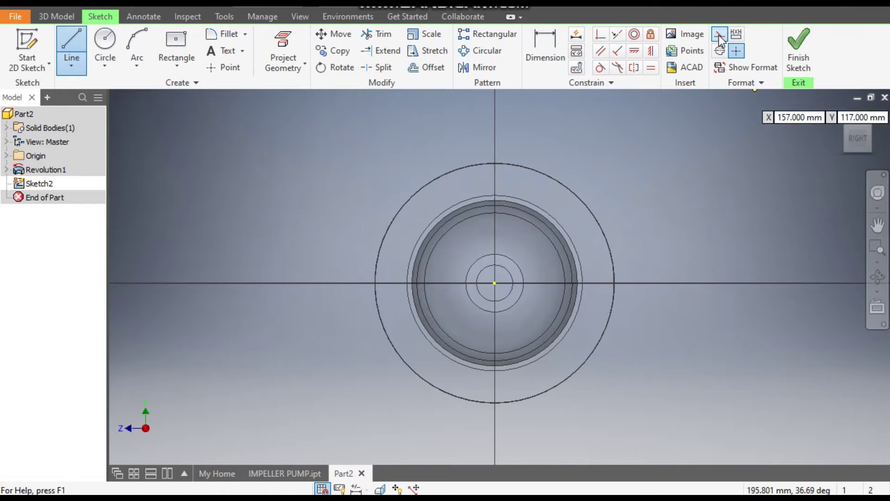
{"action": "left_click", "coordinate": [495, 163]}
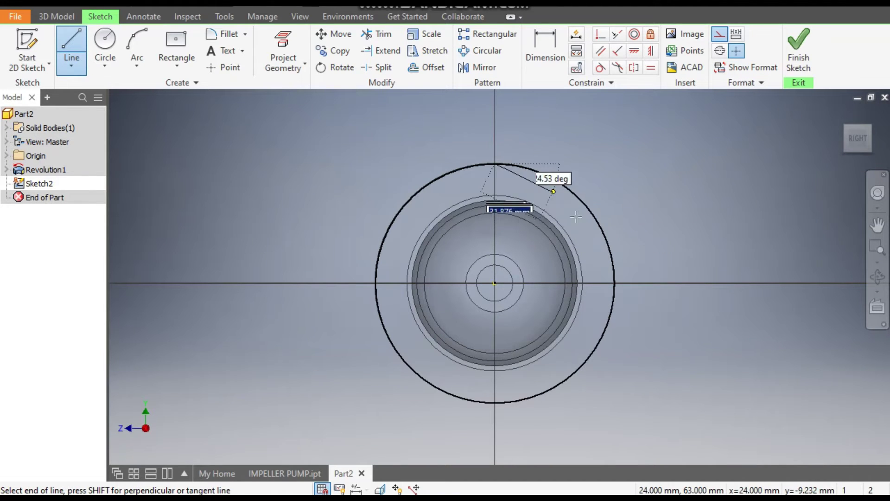
{"action": "double_click", "coordinate": [495, 401]}
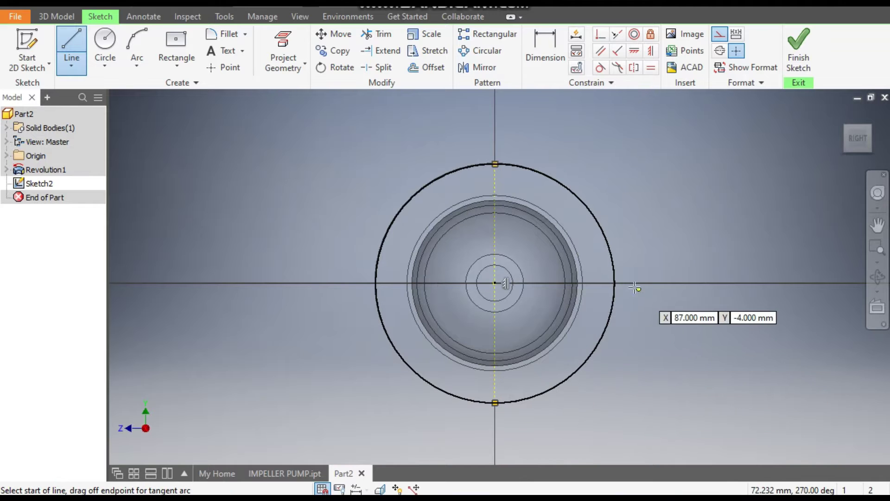
{"action": "left_click", "coordinate": [614, 283]}
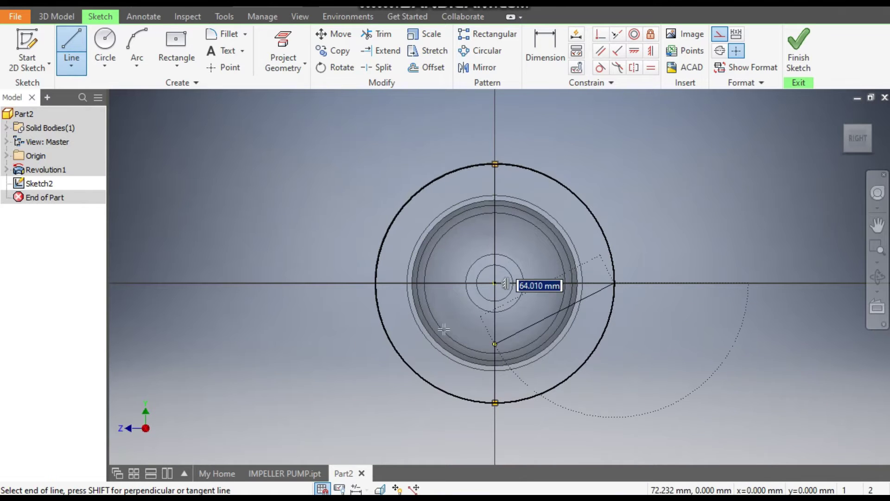
{"action": "double_click", "coordinate": [376, 283]}
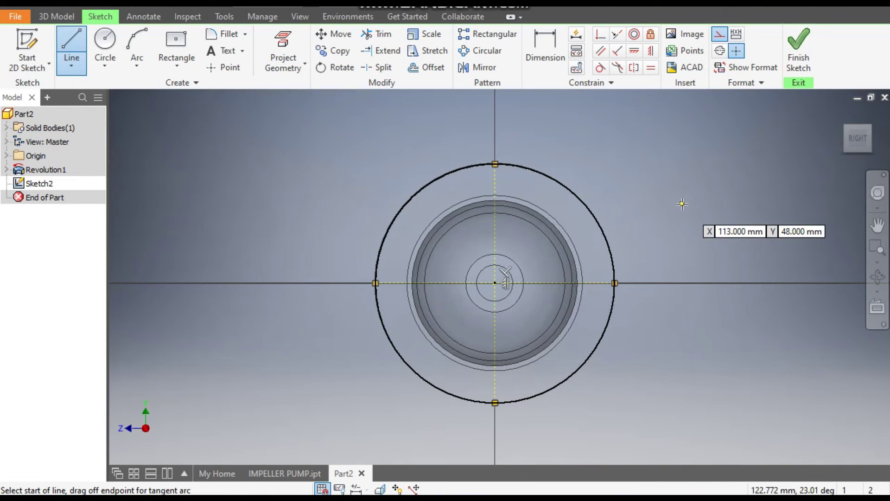
{"action": "key", "text": "Escape"}
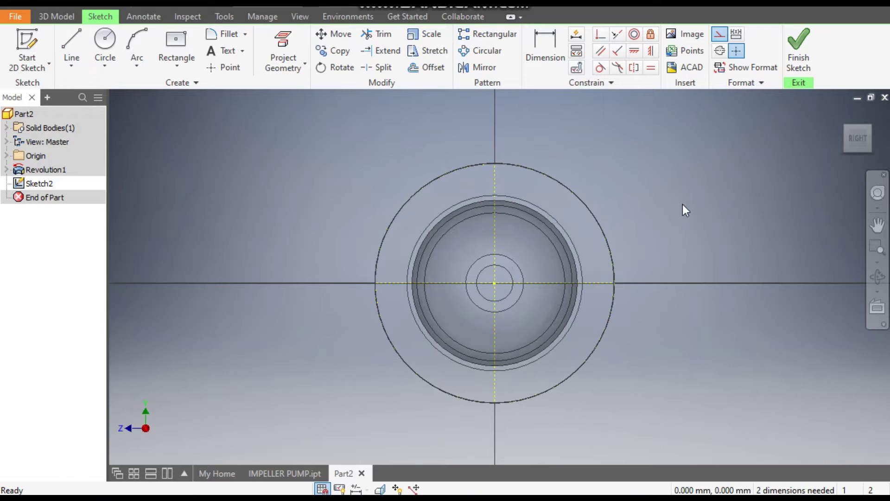
Shift the vertical construction line off center, then make both construction lines coincident with the circle's center point
{"action": "left_click_drag", "start_coordinate": [495, 188], "coordinate": [516, 188]}
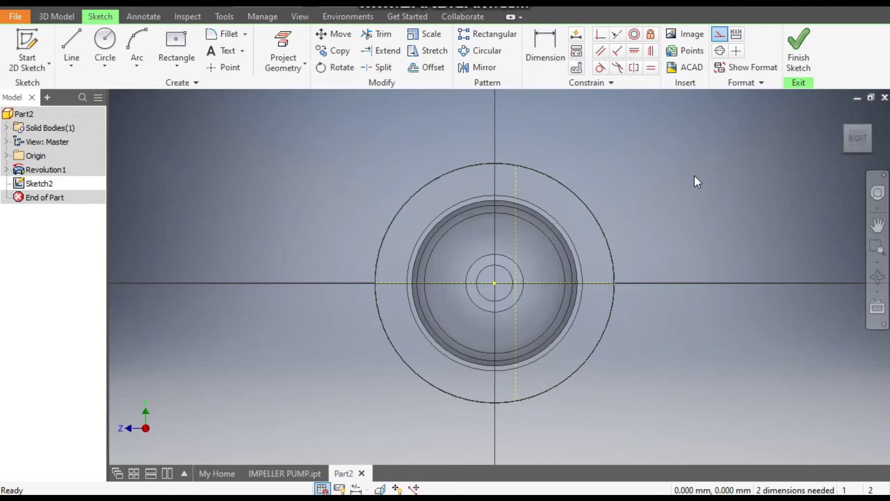
{"action": "left_click", "coordinate": [600, 36]}
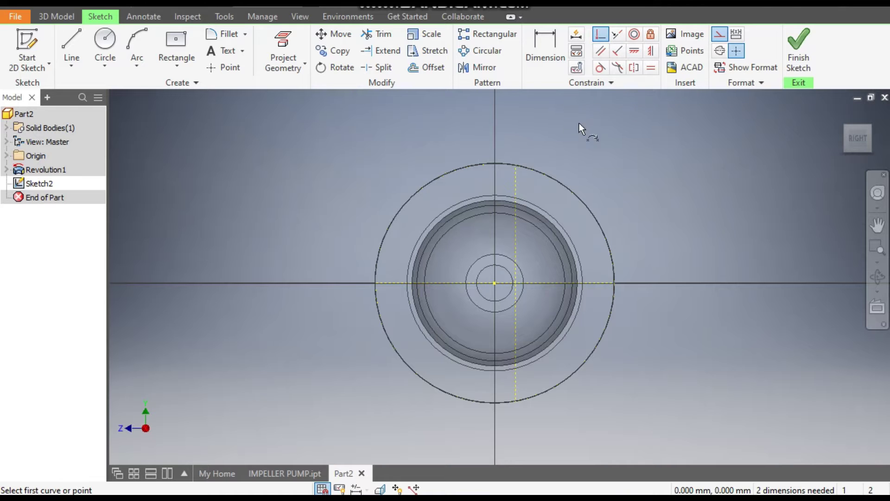
{"action": "left_click", "coordinate": [516, 236]}
{"action": "left_click", "coordinate": [494, 283]}
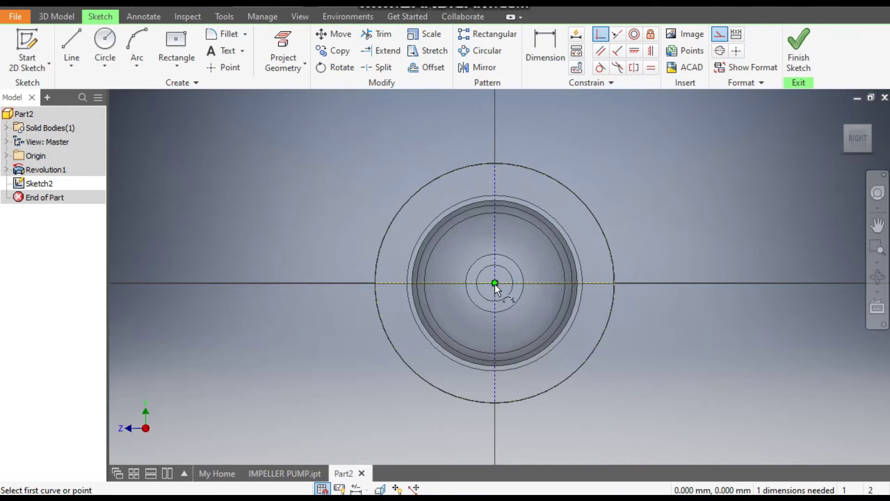
{"action": "left_click", "coordinate": [558, 282]}
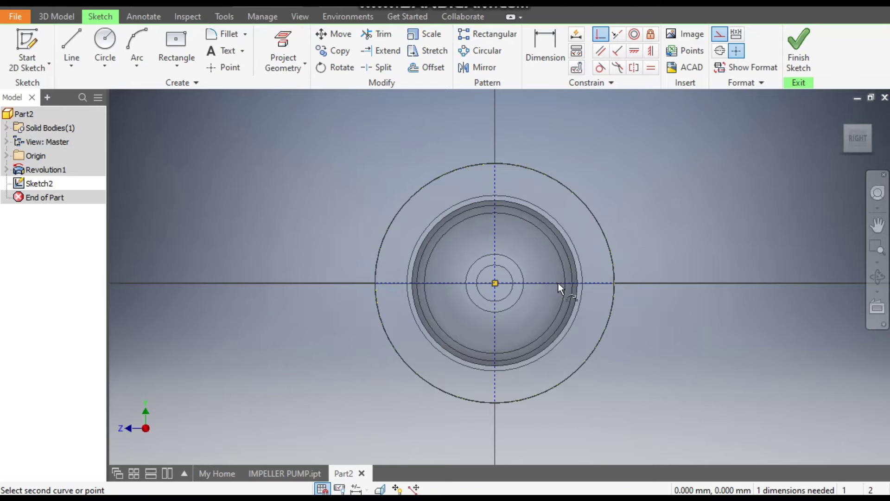
{"action": "left_click", "coordinate": [495, 283]}
{"action": "scroll", "coordinate": [498, 251], "scroll_direction": "up", "scroll_amount": 3}
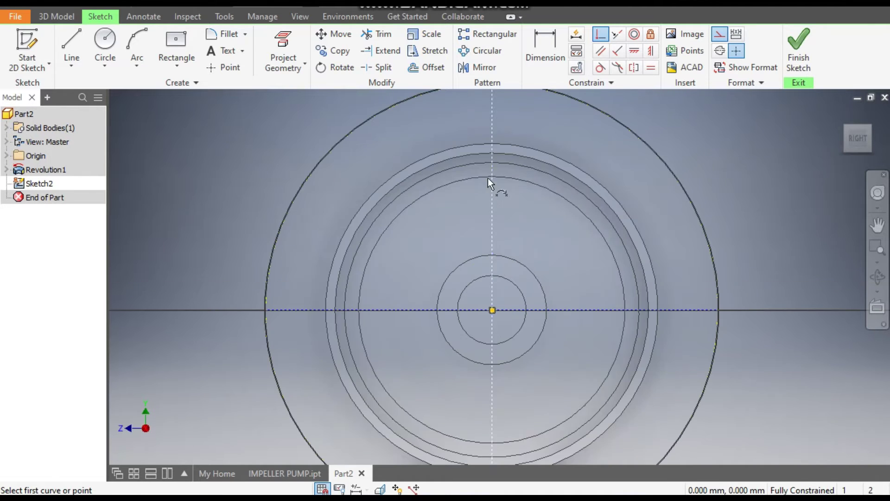
{"action": "scroll", "coordinate": [557, 245], "scroll_direction": "down", "scroll_amount": 3}
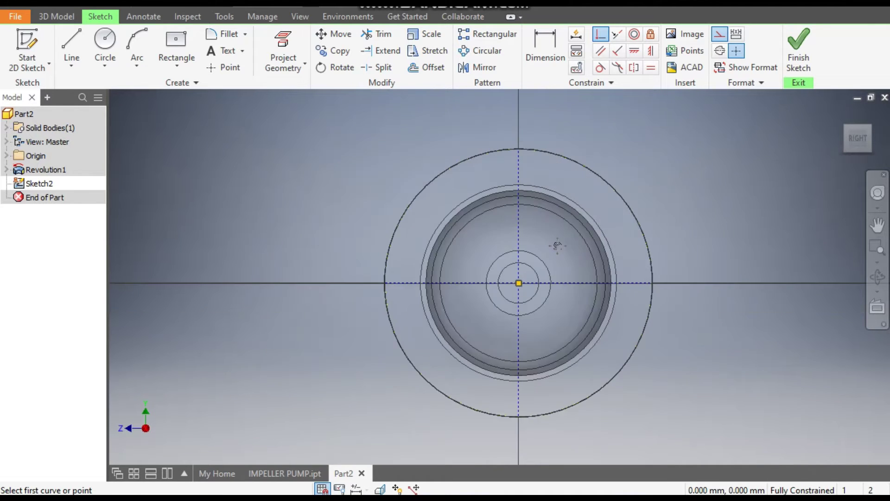
{"action": "middle_click_drag", "start_coordinate": [549, 242], "coordinate": [551, 241]}
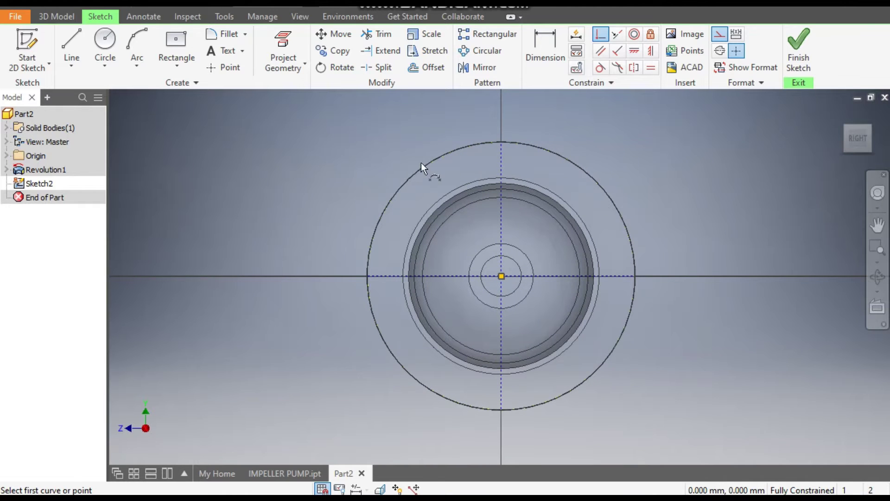
Draw a sloped construction line from the center point up to beyond the outer circle, at about 50 degrees above the horizontal
{"action": "left_click", "coordinate": [73, 40]}
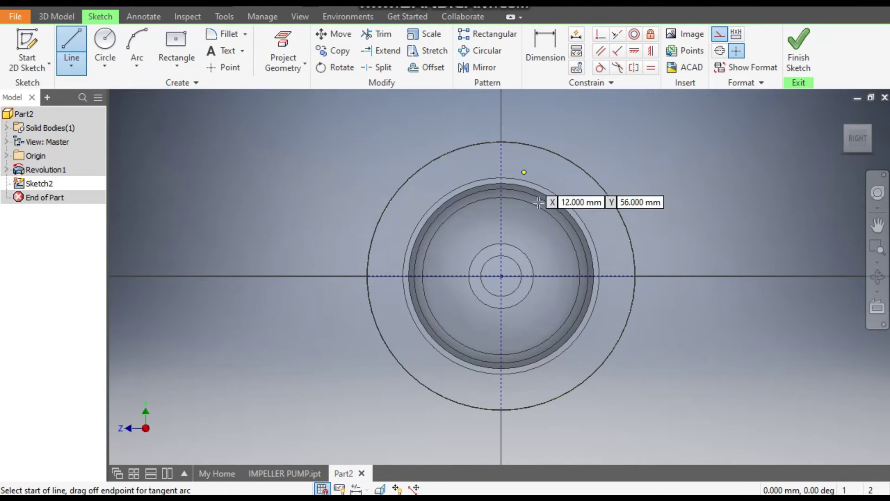
{"action": "left_click", "coordinate": [502, 277]}
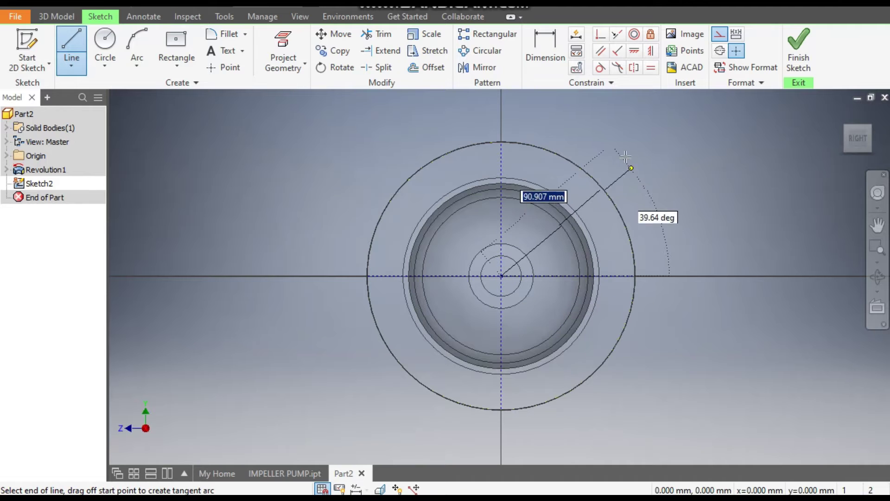
{"action": "left_click", "coordinate": [612, 141]}
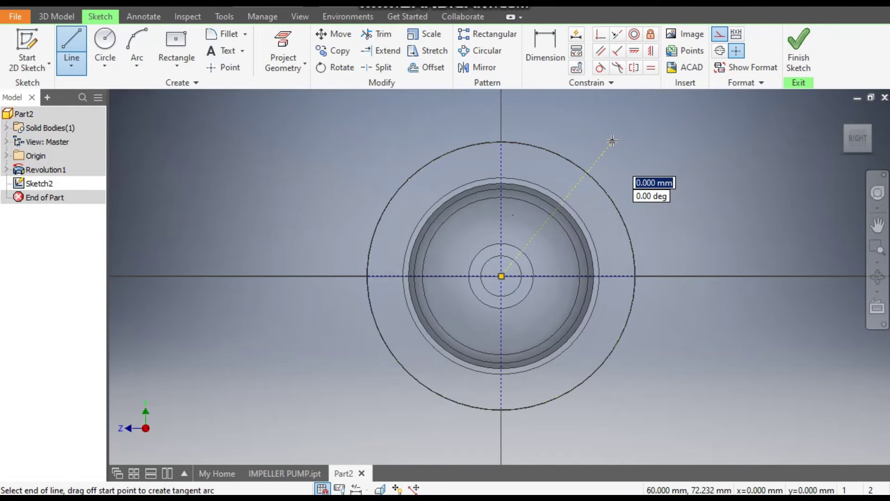
{"action": "key", "text": "Escape"}
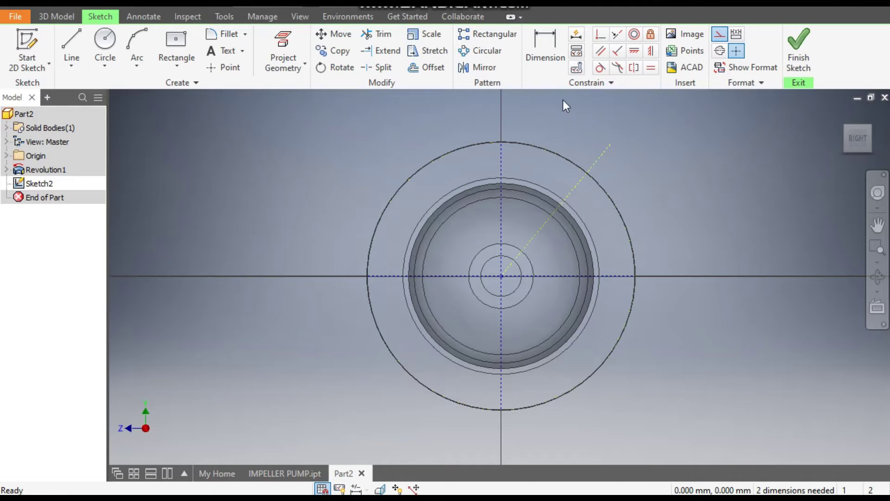
Dimension the angle between the sloped and horizontal construction lines as 45 degrees
{"action": "left_click", "coordinate": [547, 49]}
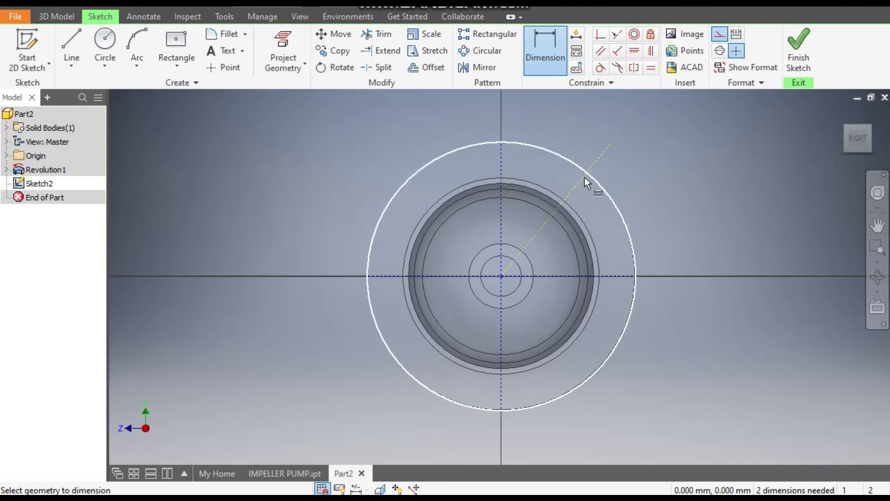
{"action": "left_click", "coordinate": [599, 276]}
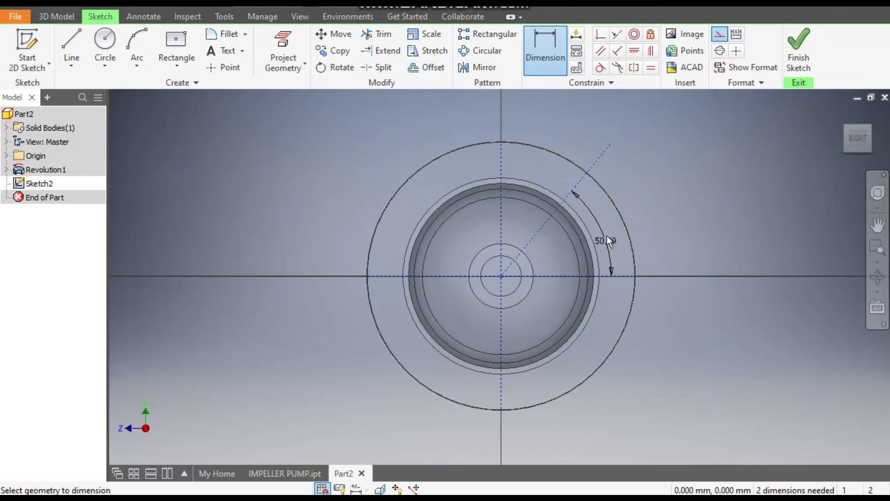
{"action": "left_click", "coordinate": [608, 221]}
{"action": "type", "text": "45"}
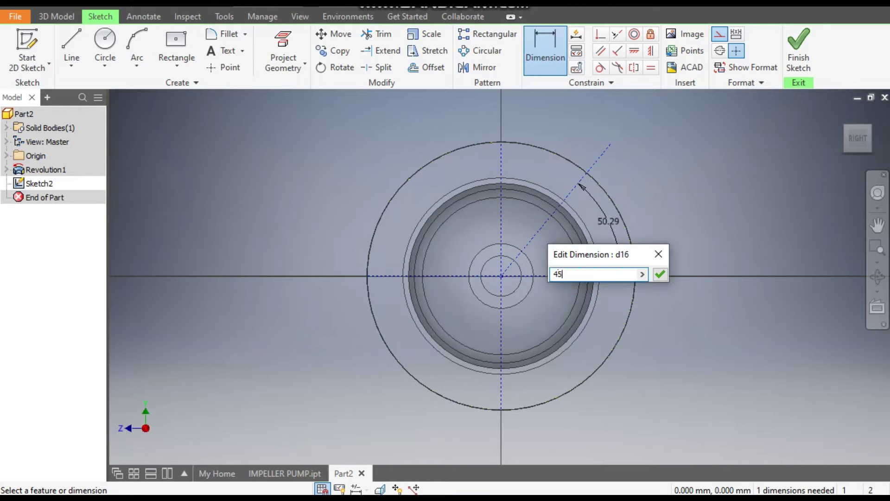
{"action": "key", "text": "Return"}
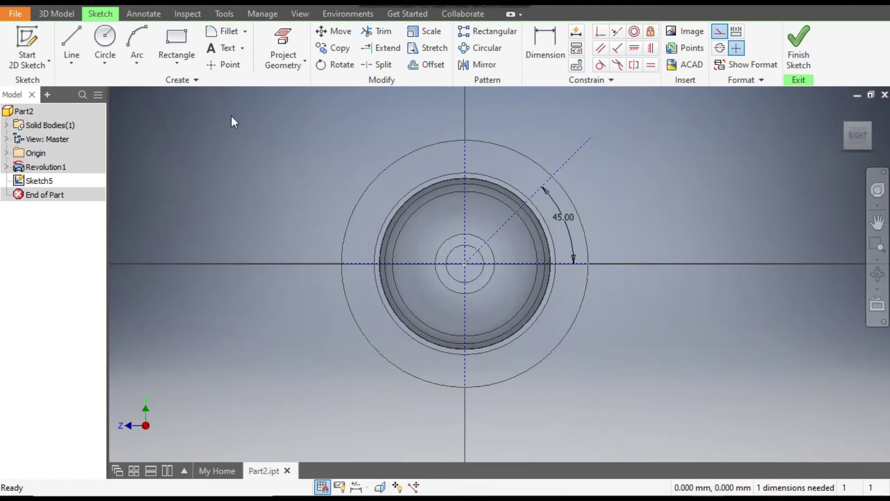
Draw a three-point arc of about 43 mm radius from the hub circle's top to the outer circle's intersection with the horizontal construction line
{"action": "left_click", "coordinate": [142, 63]}
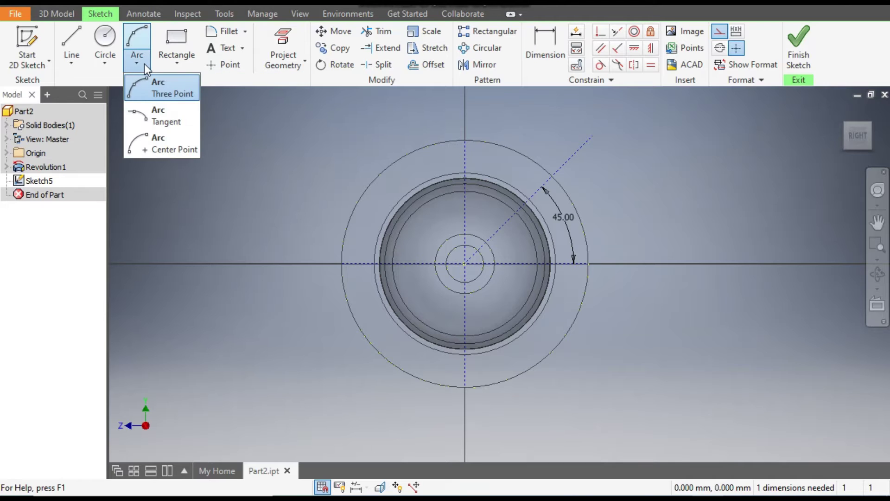
{"action": "left_click", "coordinate": [165, 88]}
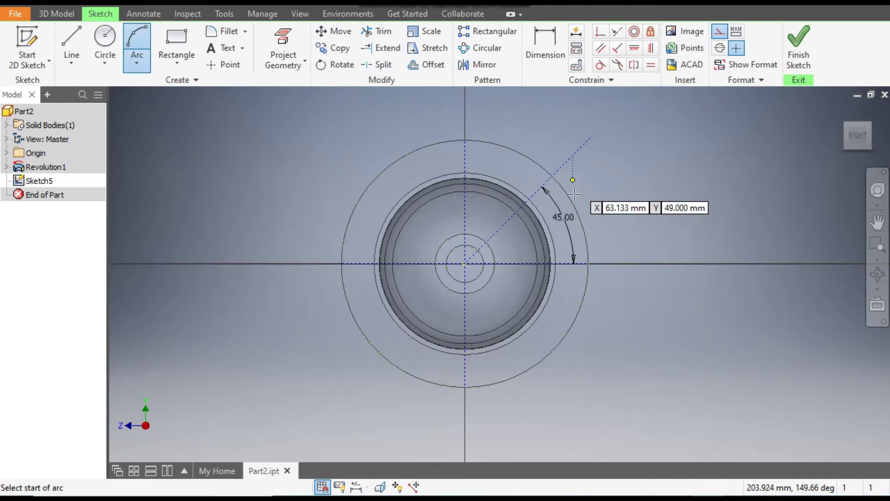
{"action": "left_click", "coordinate": [463, 234]}
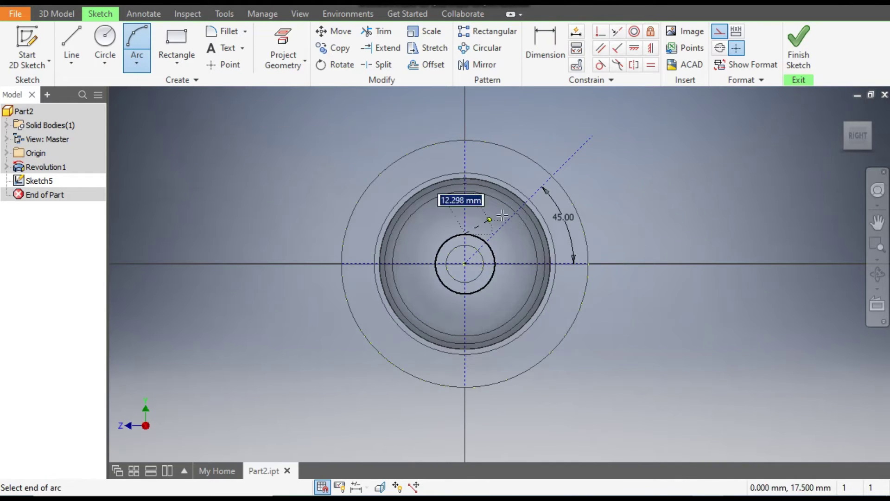
{"action": "left_click", "coordinate": [589, 264]}
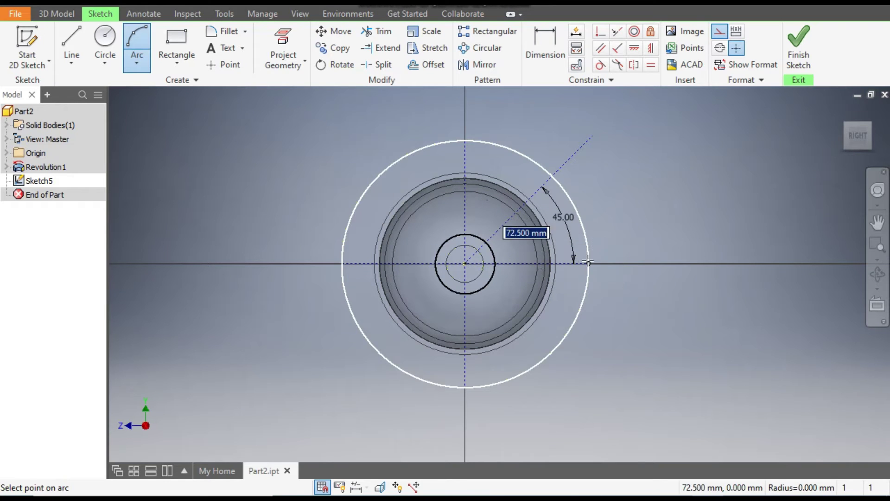
{"action": "left_click", "coordinate": [553, 219]}
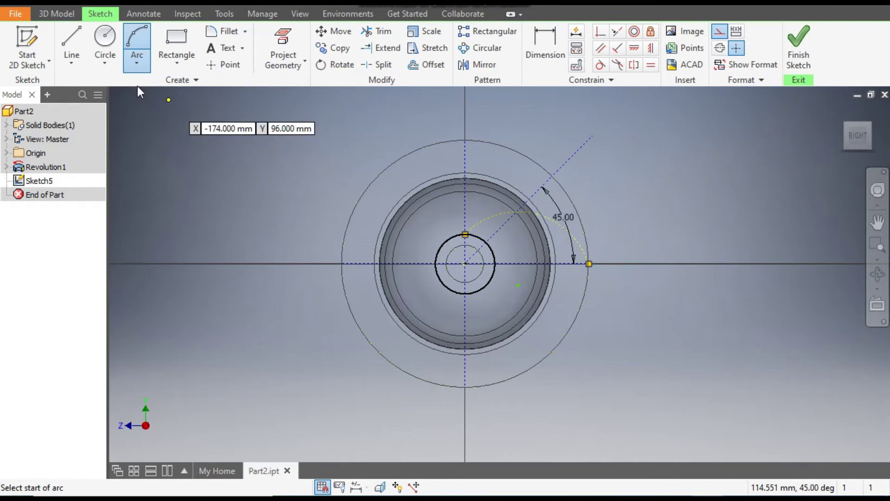
{"action": "key", "text": "Escape"}
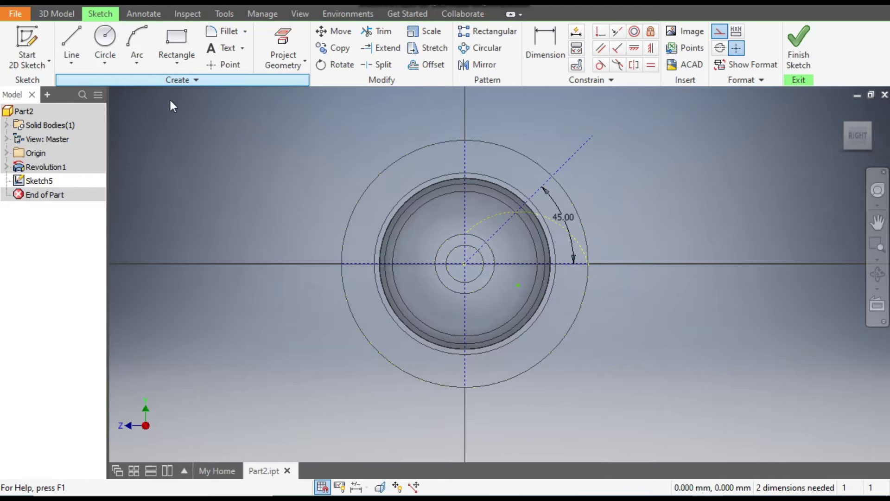
Convert the new arc from construction geometry to a normal sketch line
{"action": "left_click", "coordinate": [544, 217]}
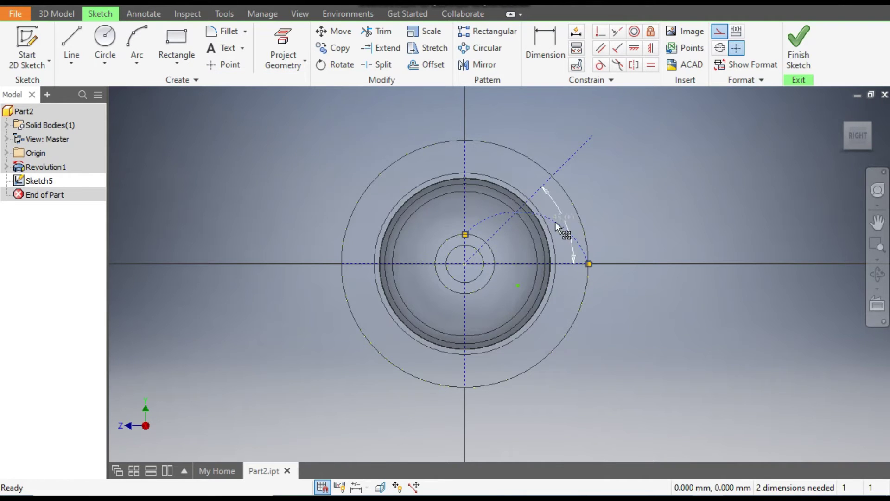
{"action": "scroll", "coordinate": [555, 221], "scroll_direction": "up", "scroll_amount": 3}
{"action": "scroll", "coordinate": [556, 222], "scroll_direction": "down", "scroll_amount": 2}
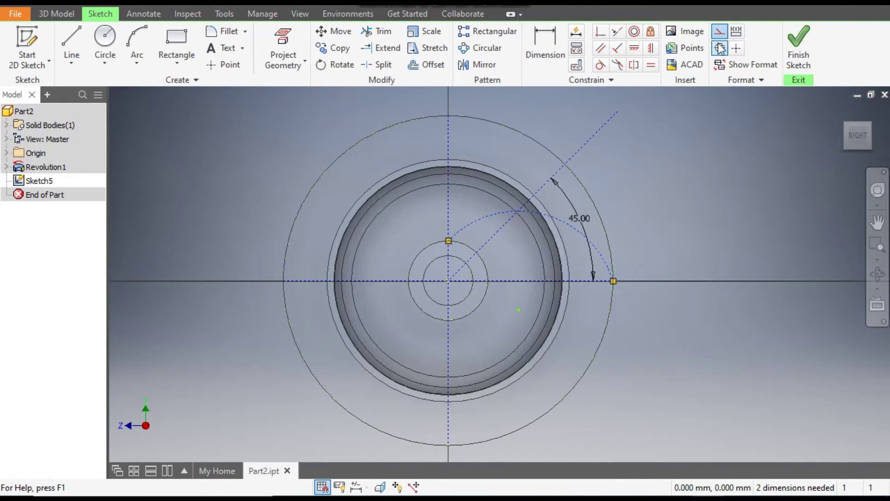
{"action": "left_click", "coordinate": [719, 31]}
{"action": "left_click", "coordinate": [688, 163]}
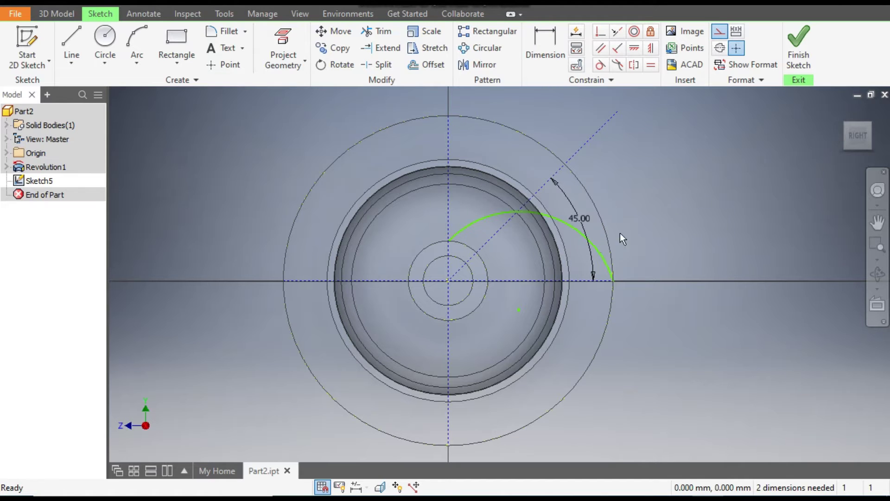
Dimension the arc's radius as 45 mm
{"action": "left_click", "coordinate": [547, 32]}
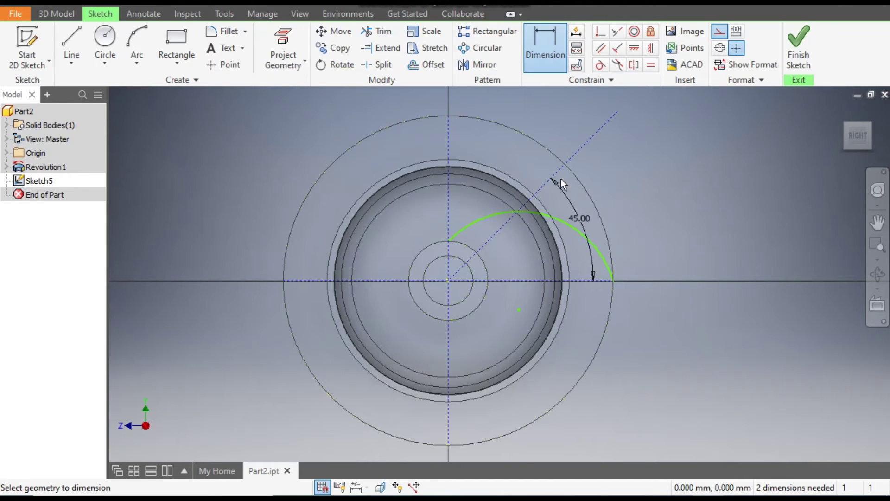
{"action": "left_click", "coordinate": [566, 224]}
{"action": "left_click", "coordinate": [577, 243]}
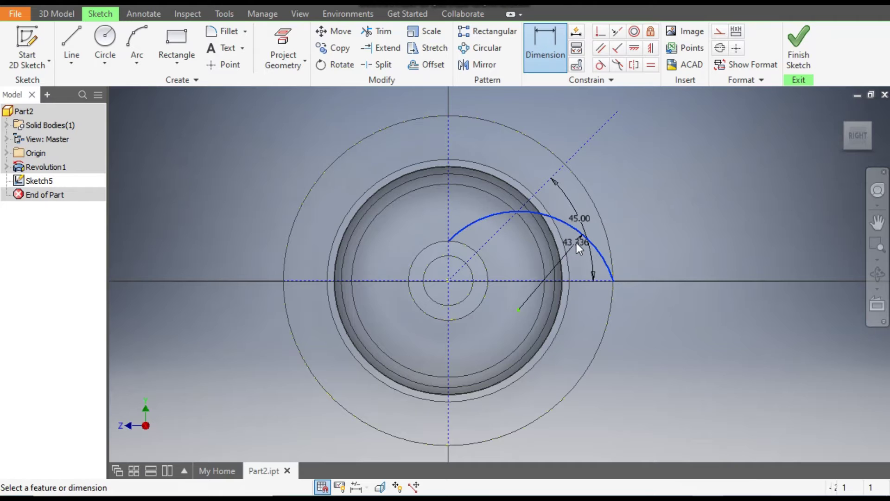
{"action": "type", "text": "45"}
{"action": "key", "text": "Return"}
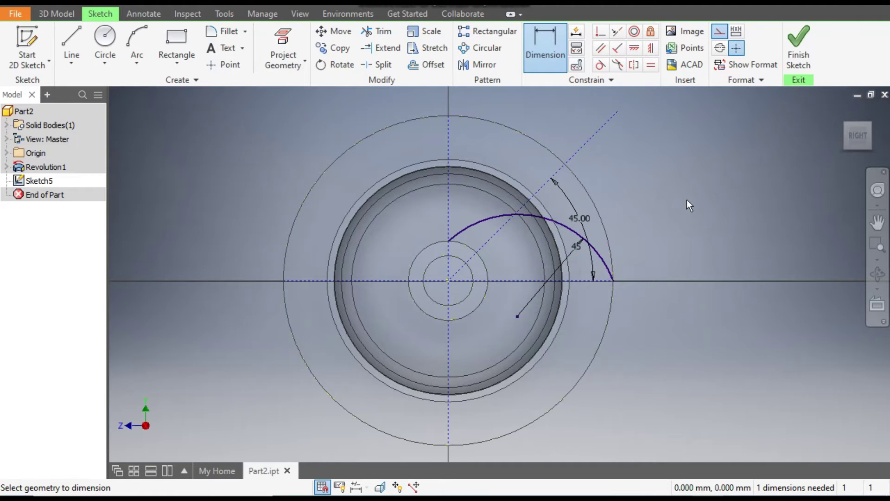
{"action": "left_click", "coordinate": [424, 66]}
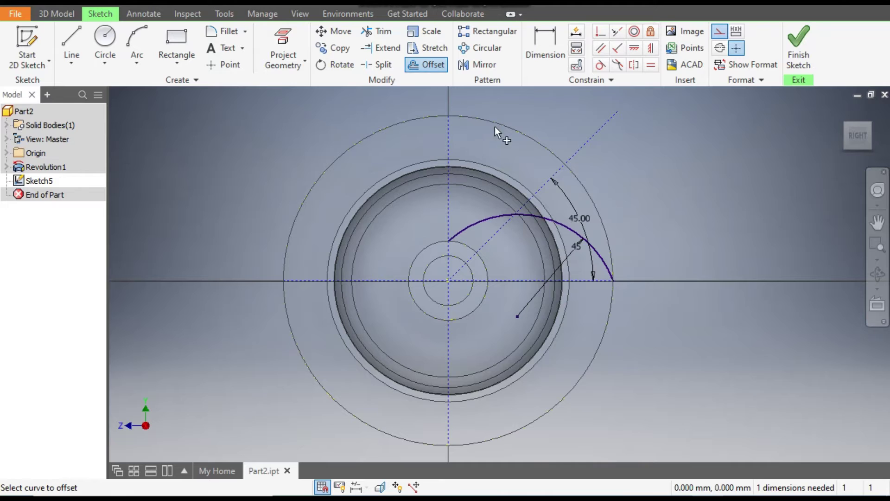
{"action": "left_click", "coordinate": [566, 226]}
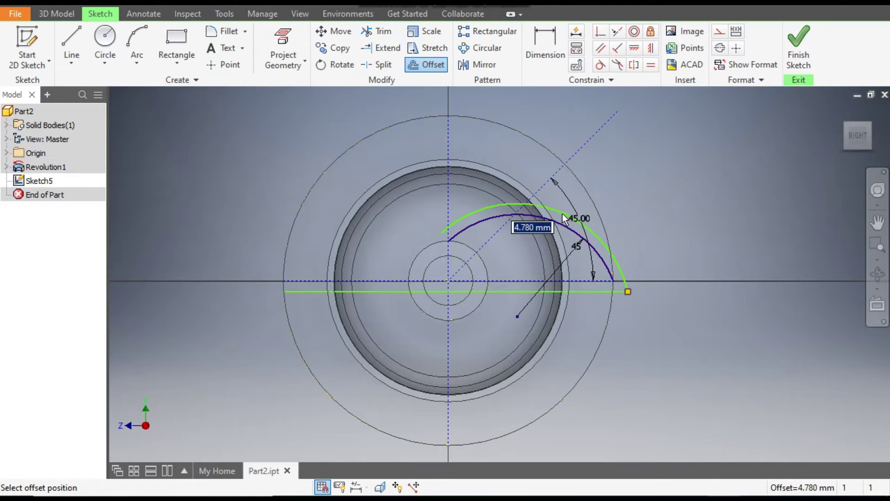
{"action": "key", "text": "Escape"}
{"action": "key", "text": "Escape"}
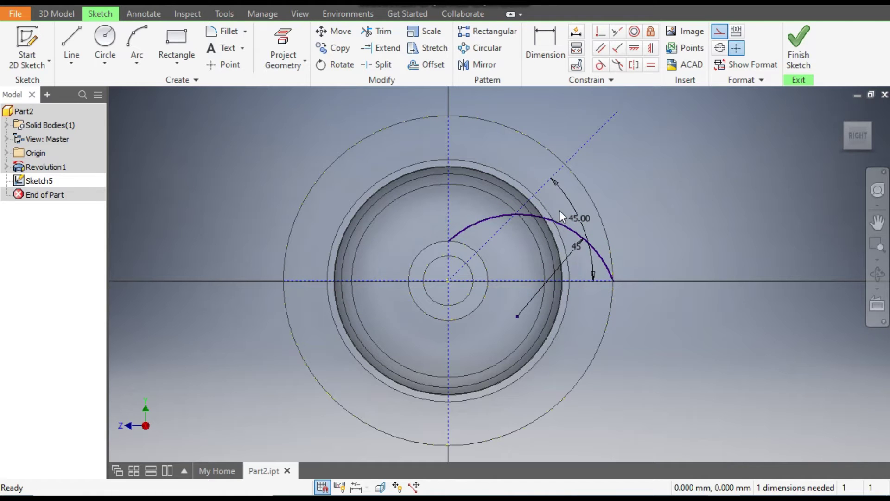
Offset only the arc outward by about 3 mm with Loop Select turned off, and convert the offset copy to a normal line
{"action": "left_click", "coordinate": [430, 70]}
{"action": "right_click", "coordinate": [617, 185]}
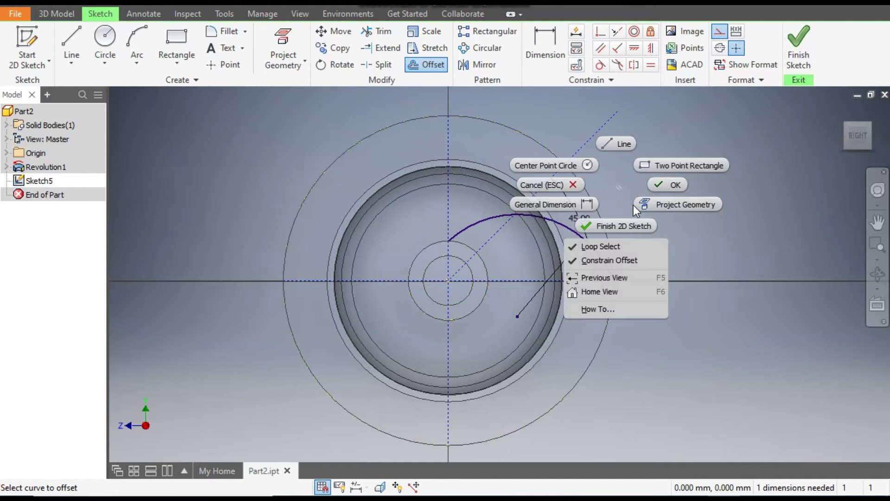
{"action": "left_click", "coordinate": [594, 245]}
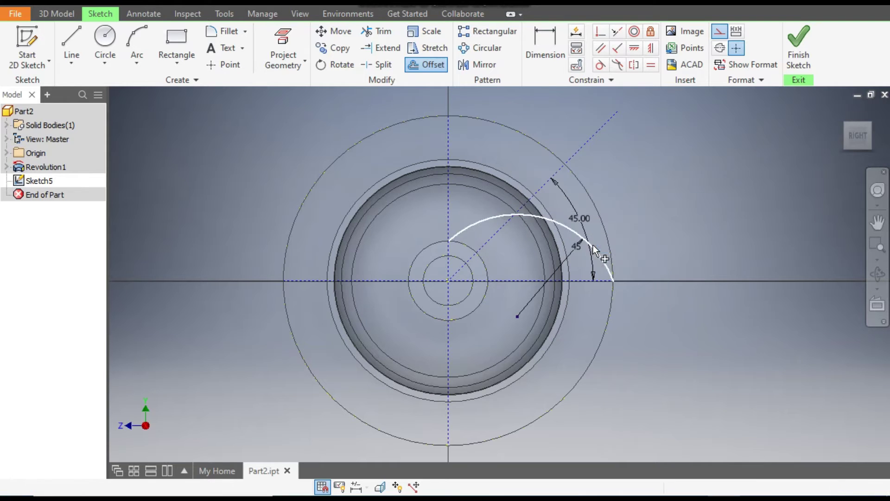
{"action": "left_click", "coordinate": [561, 207]}
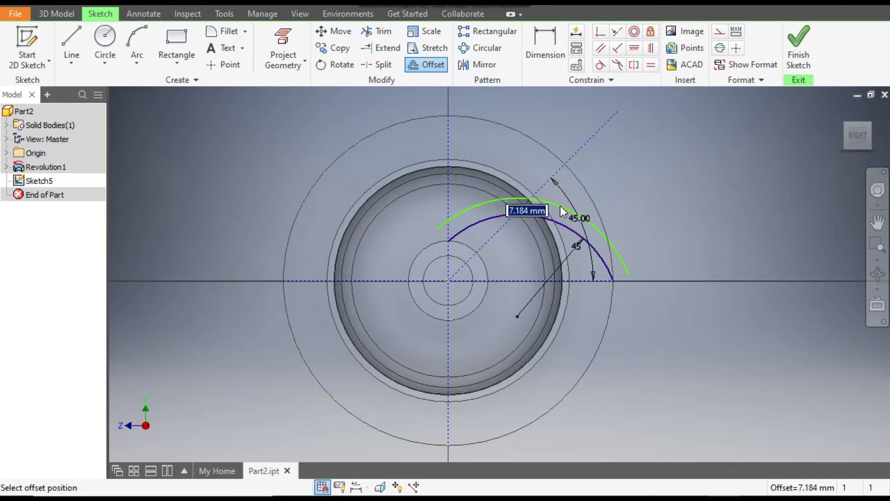
{"action": "type", "text": "3"}
{"action": "key", "text": "Return"}
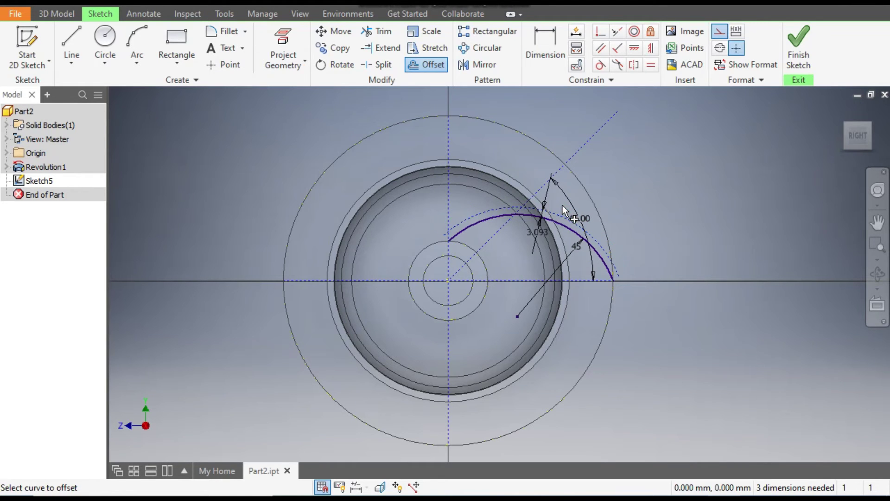
{"action": "key", "text": "Escape"}
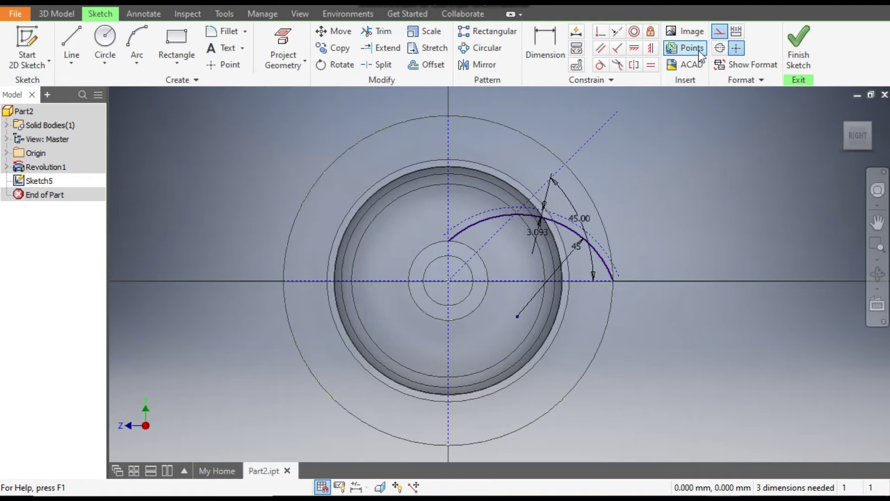
{"action": "left_click", "coordinate": [720, 32]}
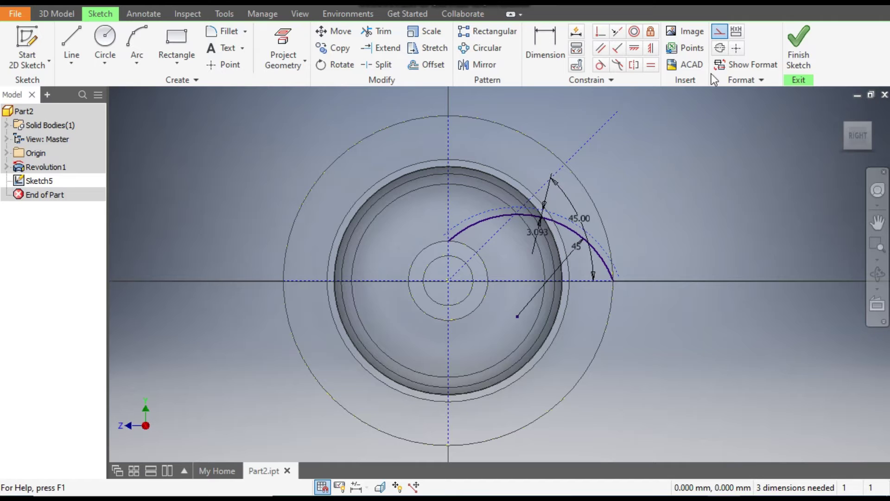
{"action": "left_click", "coordinate": [590, 241]}
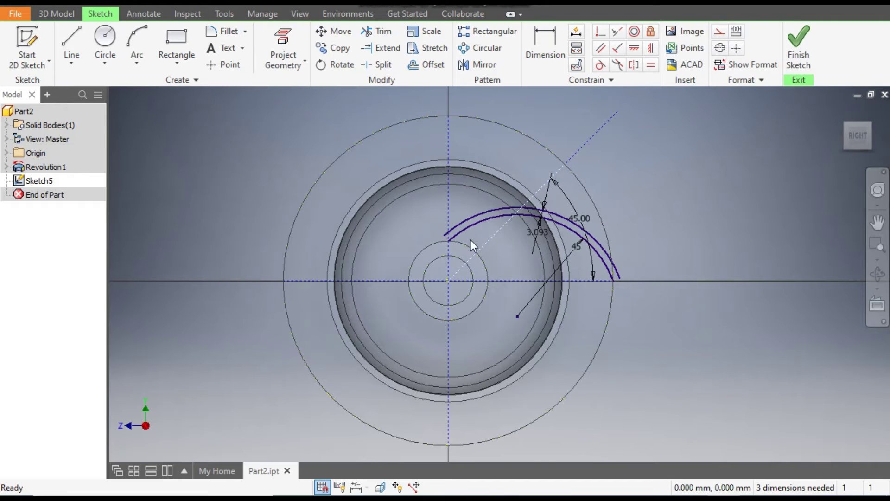
Stretch the offset arc's inner end across the hub circle, then trim both its ends at the hub circle and the outer circle
{"action": "scroll", "coordinate": [466, 241], "scroll_direction": "up", "scroll_amount": 3}
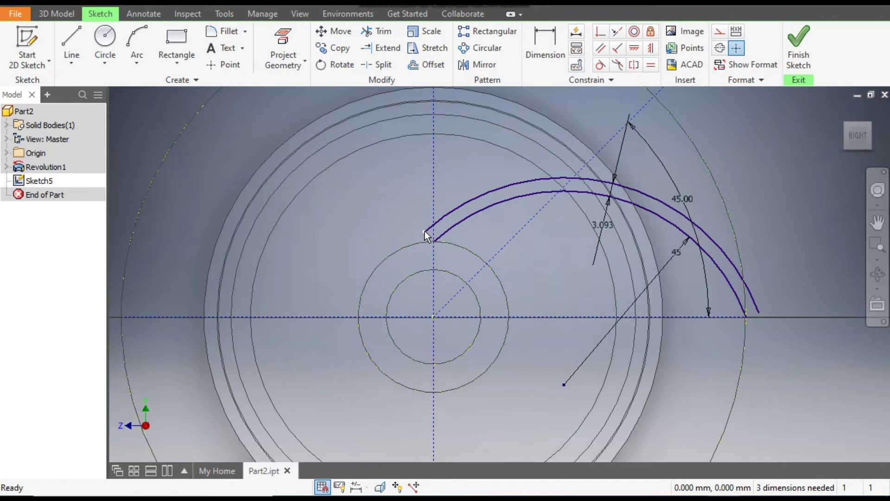
{"action": "left_click_drag", "start_coordinate": [426, 236], "coordinate": [394, 266]}
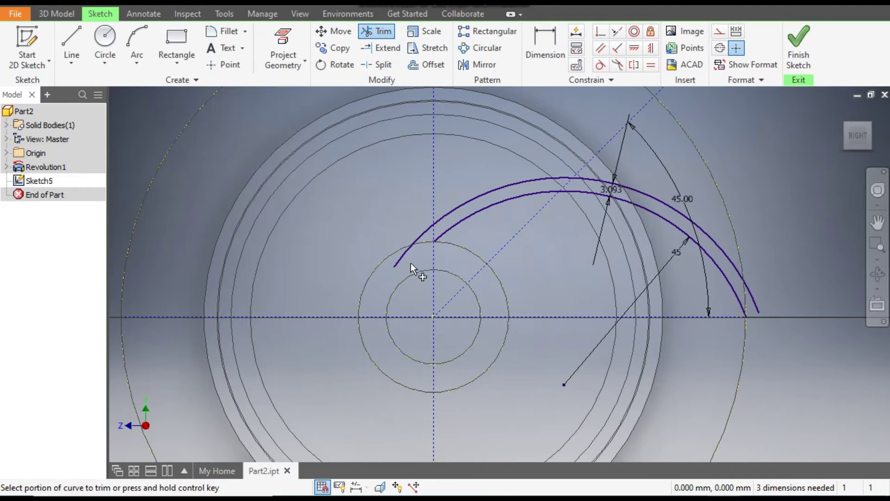
{"action": "left_click", "coordinate": [397, 264]}
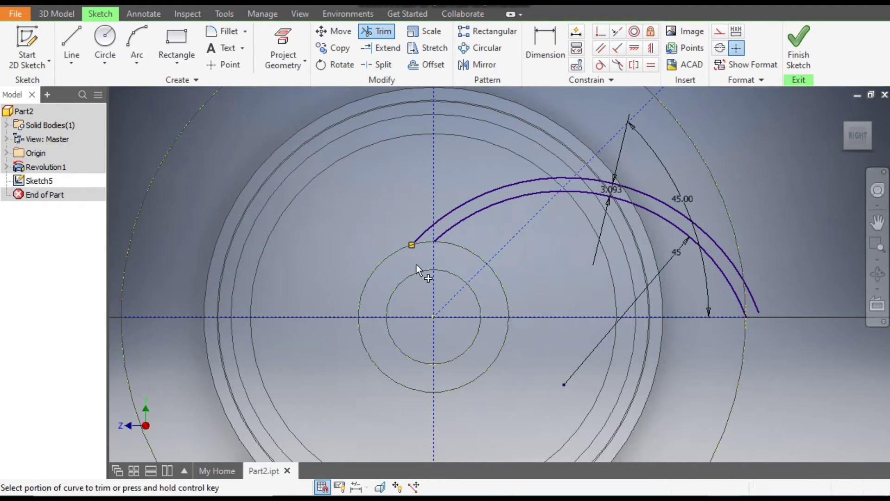
{"action": "left_click", "coordinate": [756, 307]}
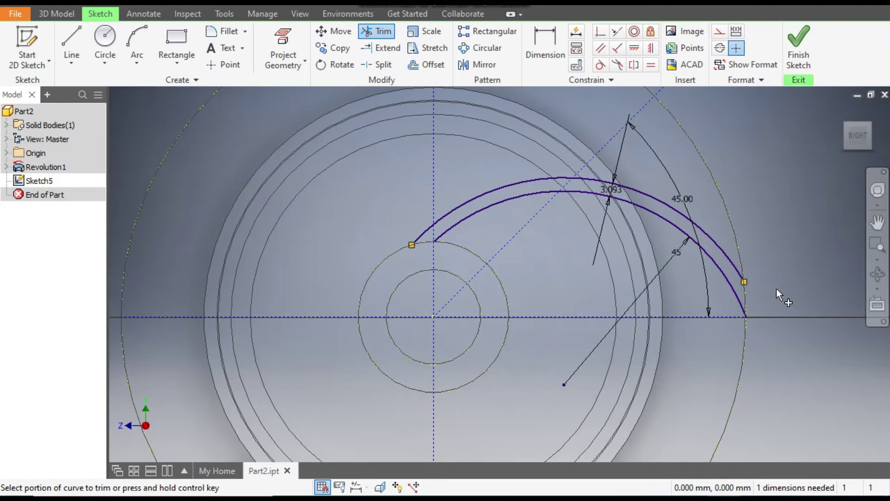
{"action": "scroll", "coordinate": [777, 289], "scroll_direction": "up", "scroll_amount": 2}
{"action": "middle_click_drag", "start_coordinate": [777, 278], "coordinate": [753, 231]}
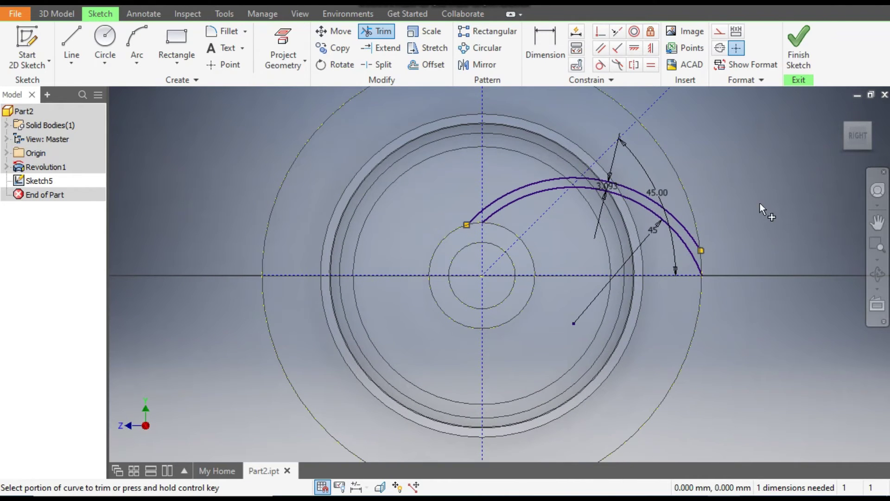
{"action": "key", "text": "Escape"}
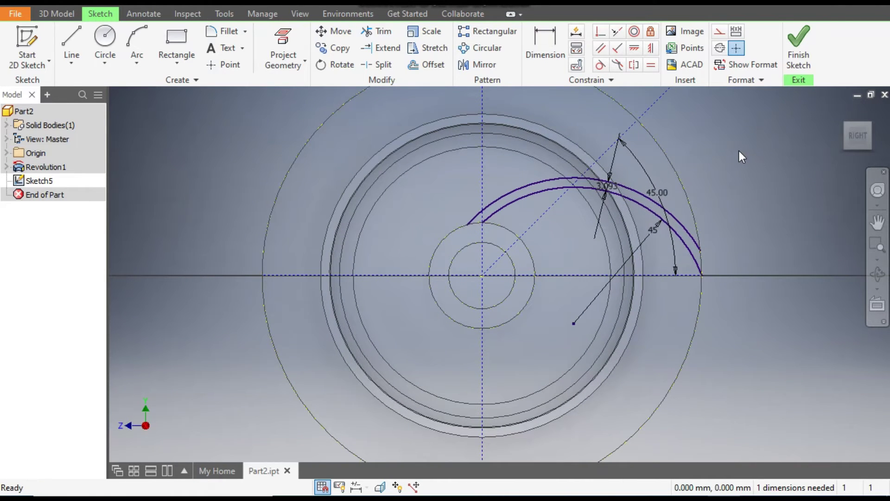
Set the offset distance between the two arcs to 3 mm
{"action": "left_click", "coordinate": [606, 184]}
{"action": "type", "text": "3"}
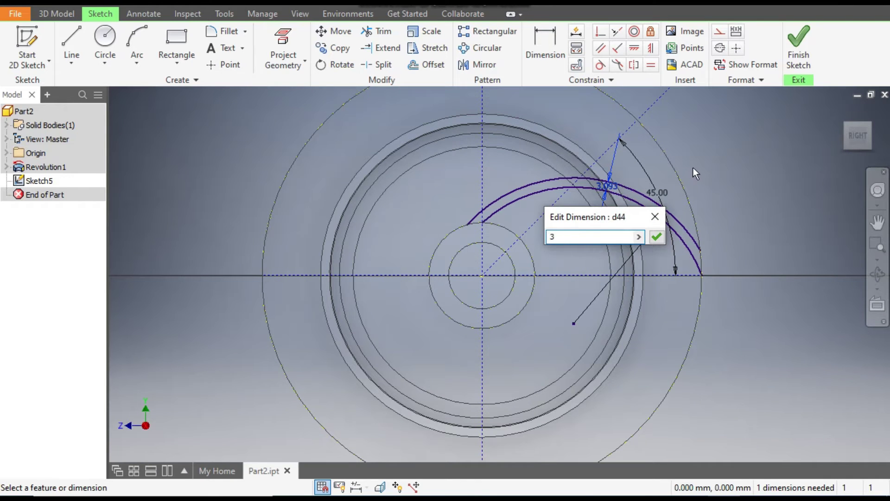
{"action": "key", "text": "Return"}
{"action": "scroll", "coordinate": [611, 191], "scroll_direction": "up", "scroll_amount": 3}
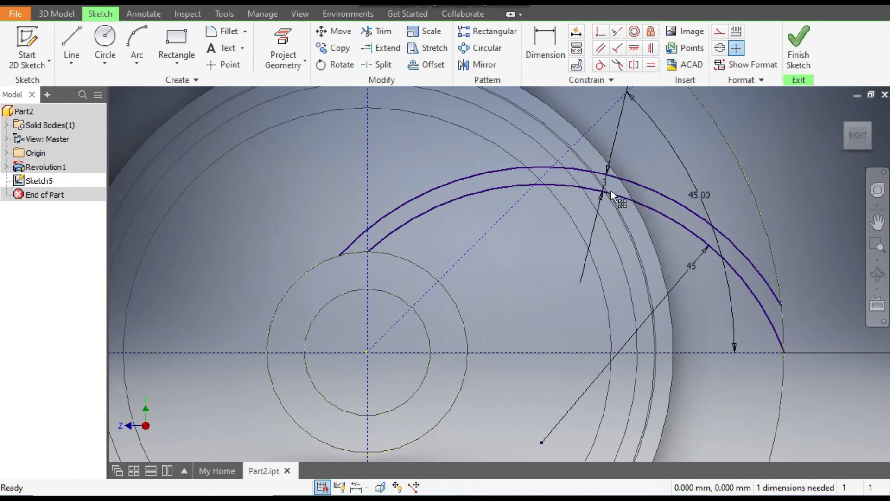
{"action": "middle_click_drag", "start_coordinate": [611, 208], "coordinate": [590, 204]}
{"action": "scroll", "coordinate": [579, 213], "scroll_direction": "down", "scroll_amount": 1}
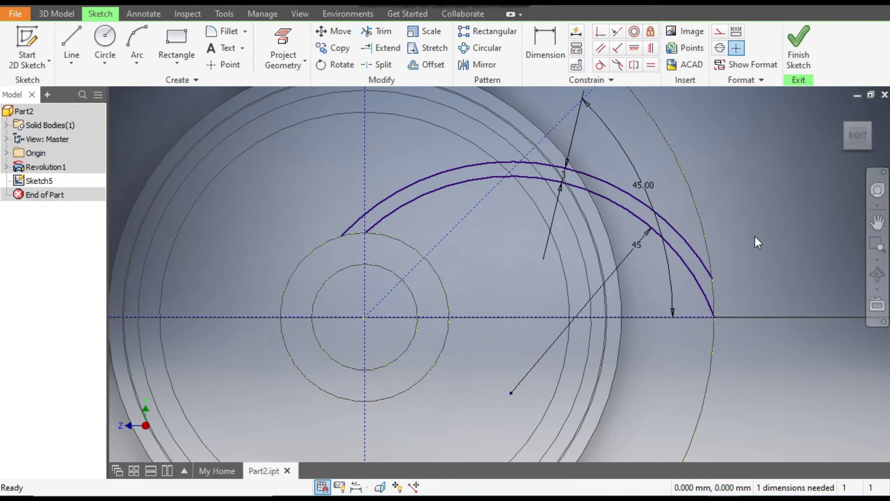
Draw a three-point arc joining the inner ends of the two blade arcs at the hub circle
{"action": "left_click", "coordinate": [136, 47]}
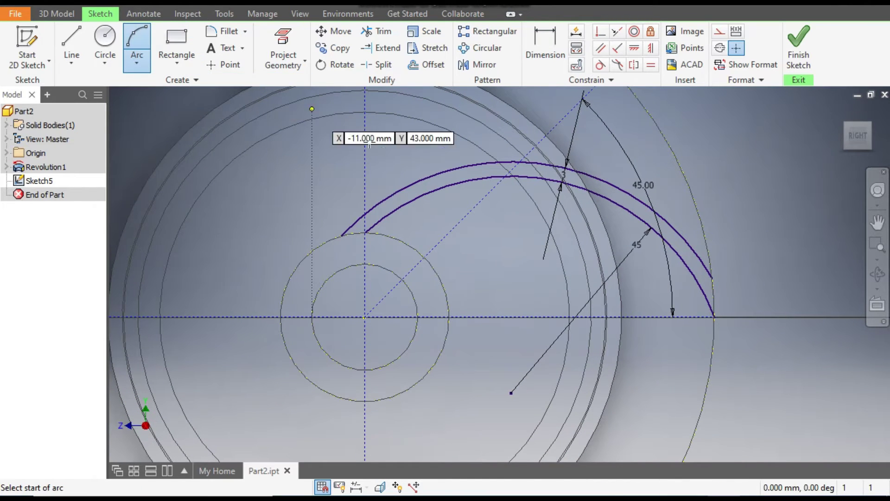
{"action": "left_click", "coordinate": [361, 236]}
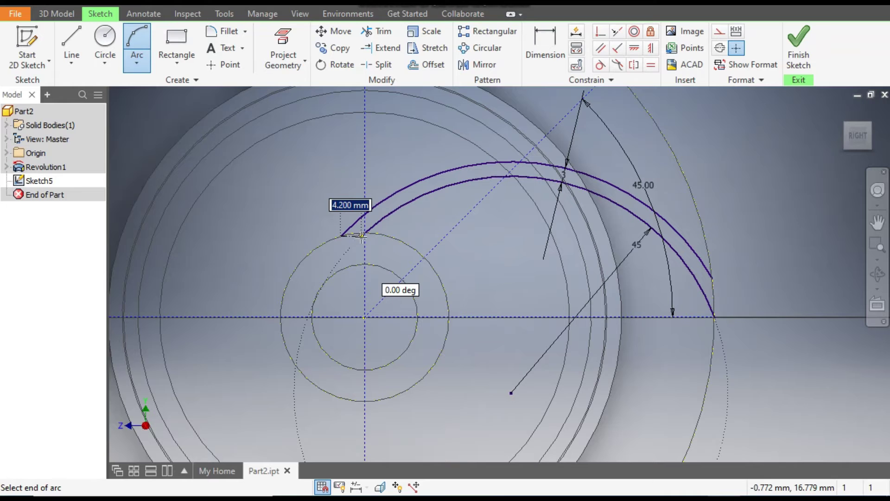
{"action": "left_click", "coordinate": [365, 234]}
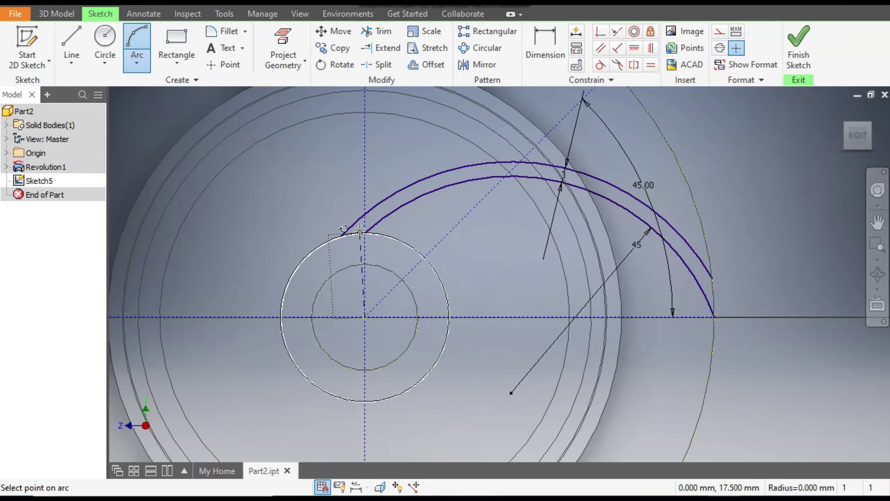
{"action": "scroll", "coordinate": [361, 227], "scroll_direction": "up", "scroll_amount": 2}
{"action": "scroll", "coordinate": [361, 232], "scroll_direction": "up", "scroll_amount": 3}
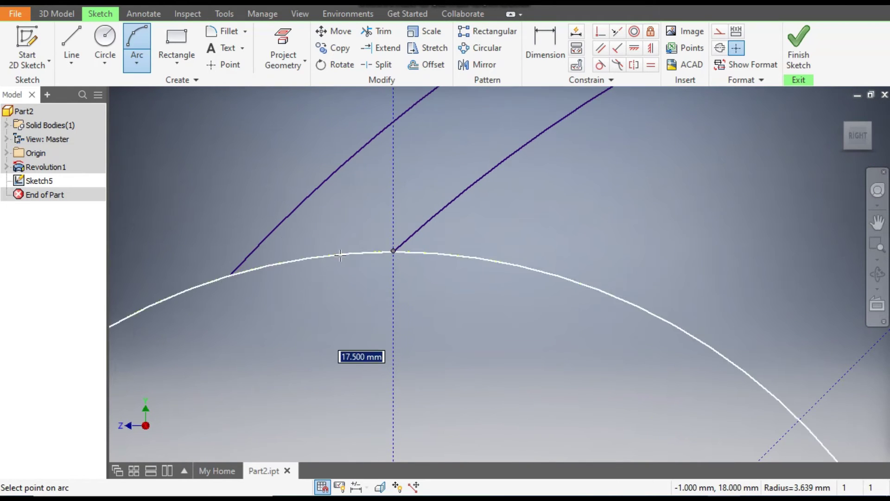
{"action": "left_click", "coordinate": [363, 225]}
{"action": "scroll", "coordinate": [288, 260], "scroll_direction": "down", "scroll_amount": 5}
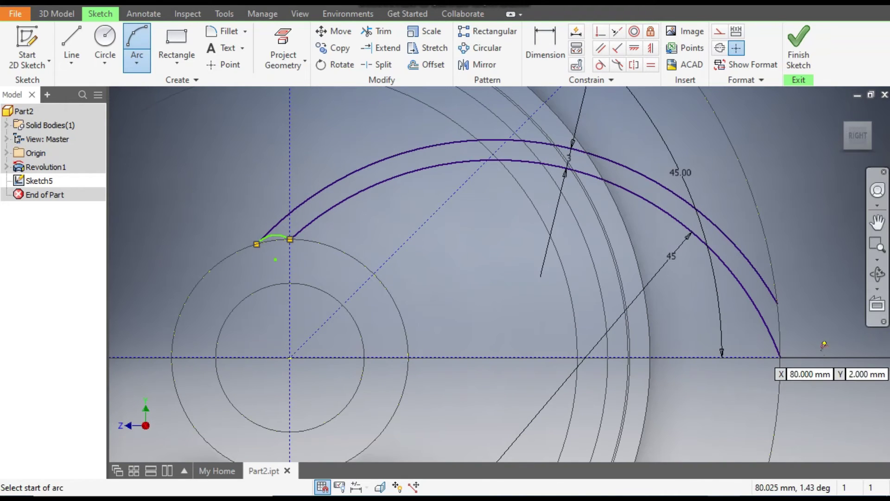
Draw a three-point arc joining the outer ends of the two blade arcs at the outer circle
{"action": "middle_click_drag", "start_coordinate": [828, 346], "coordinate": [630, 284]}
{"action": "scroll", "coordinate": [615, 255], "scroll_direction": "up", "scroll_amount": 3}
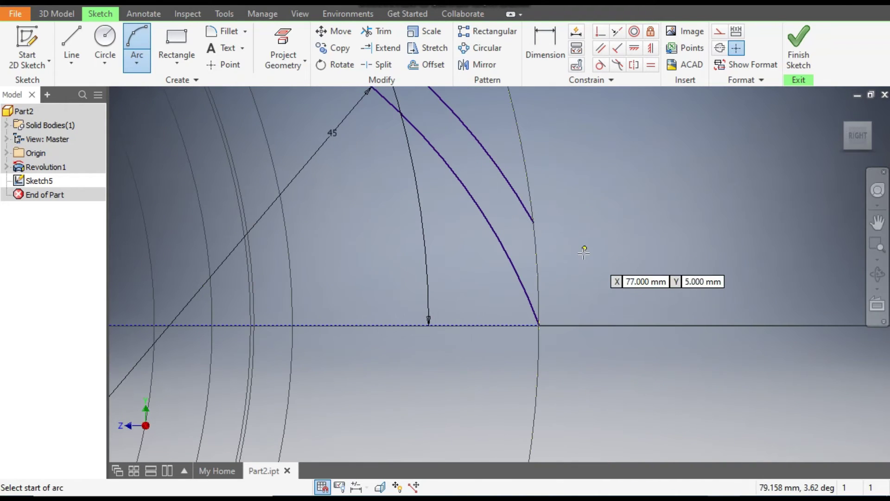
{"action": "left_click", "coordinate": [534, 223]}
{"action": "left_click", "coordinate": [538, 325]}
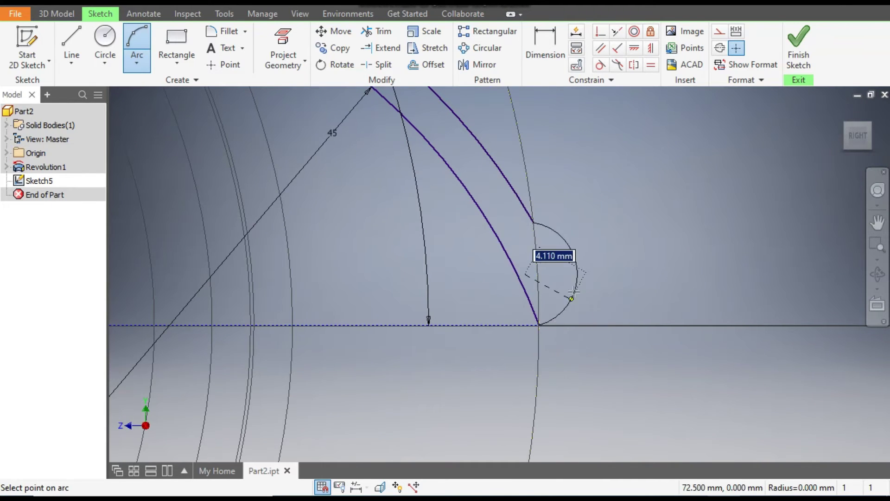
{"action": "left_click", "coordinate": [566, 290]}
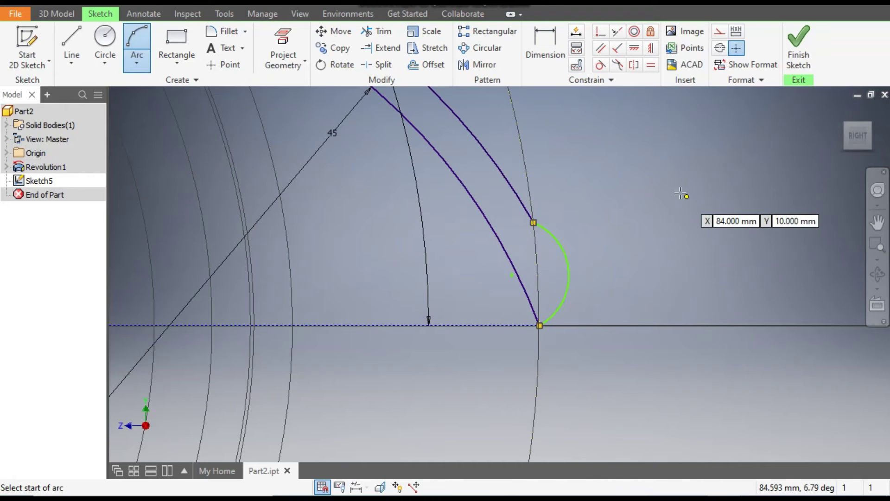
{"action": "scroll", "coordinate": [664, 207], "scroll_direction": "down", "scroll_amount": 3}
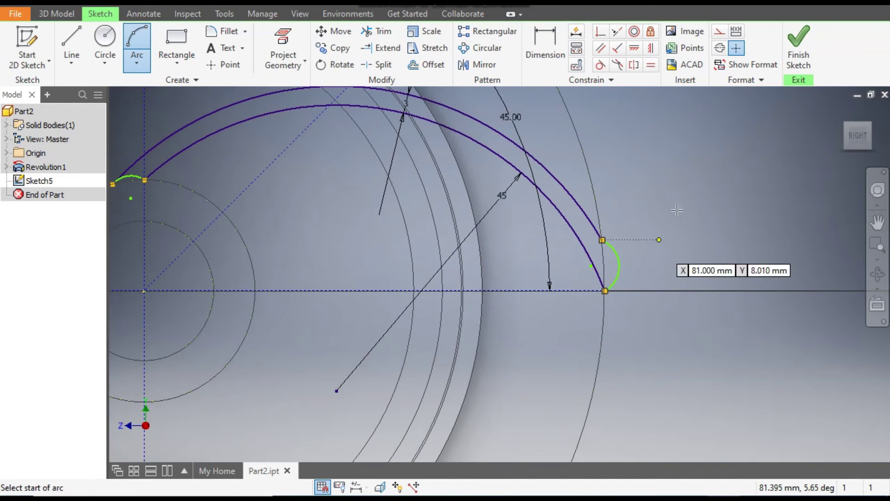
Make the blade's outer closing arc concentric with the flange's outer circle
{"action": "left_click", "coordinate": [634, 35]}
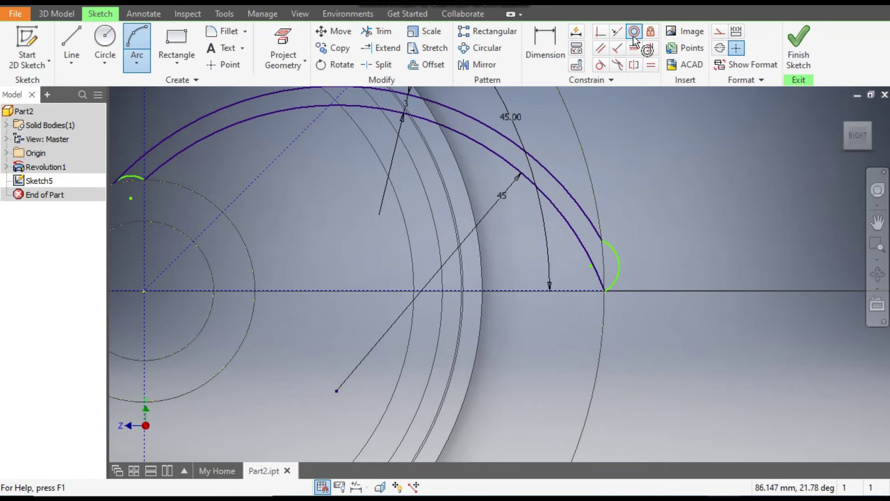
{"action": "left_click", "coordinate": [622, 263]}
{"action": "scroll", "coordinate": [646, 262], "scroll_direction": "down", "scroll_amount": 4}
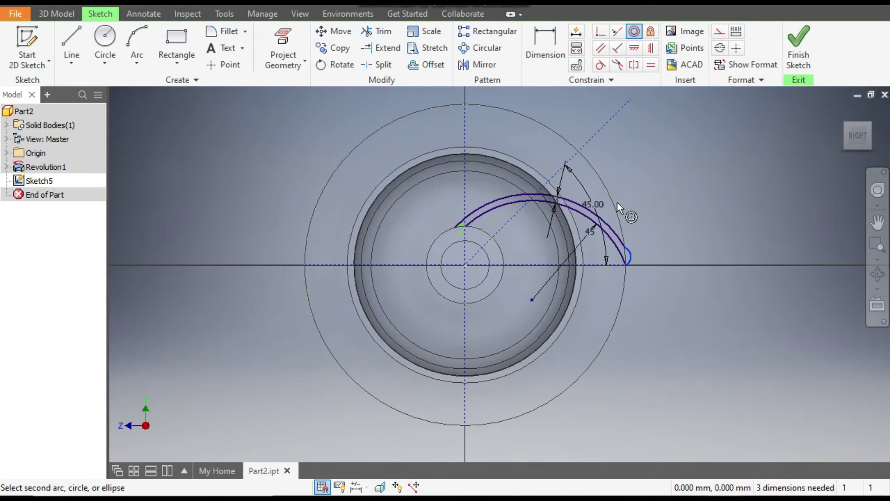
{"action": "left_click", "coordinate": [616, 203]}
{"action": "scroll", "coordinate": [630, 267], "scroll_direction": "up", "scroll_amount": 4}
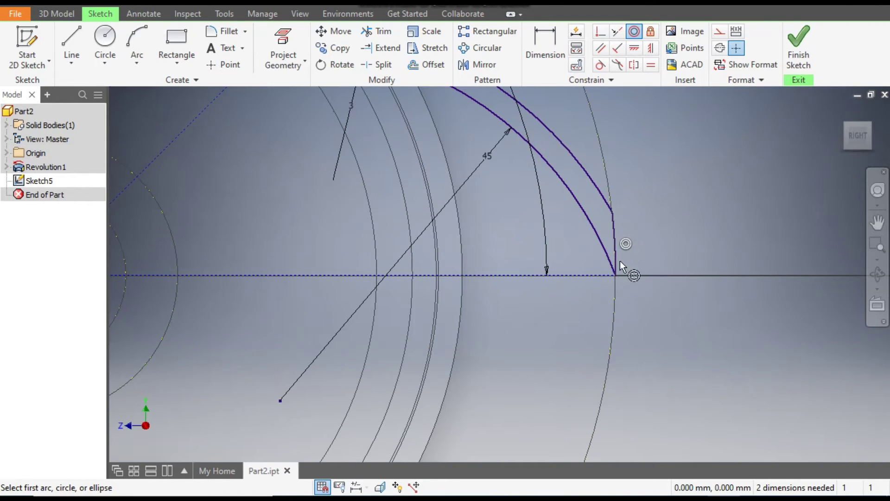
Make the blade's inner closing arc concentric with the hub circle
{"action": "scroll", "coordinate": [630, 241], "scroll_direction": "down", "scroll_amount": 5}
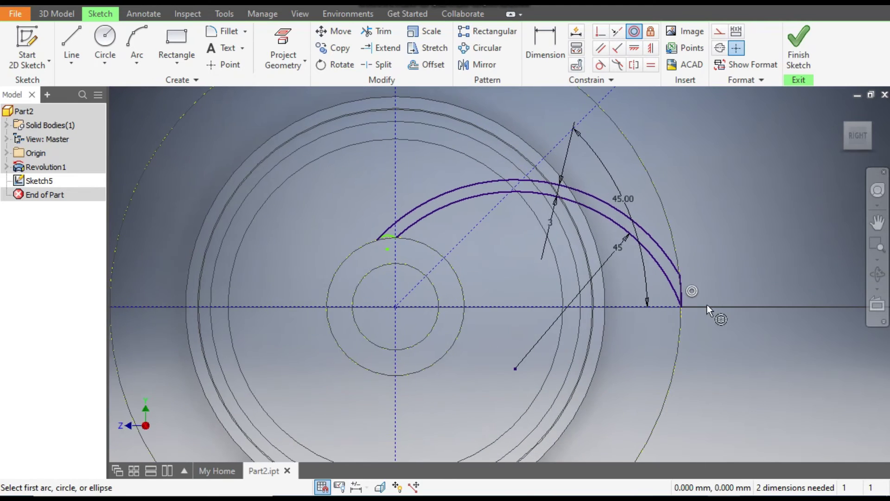
{"action": "scroll", "coordinate": [390, 242], "scroll_direction": "up", "scroll_amount": 5}
{"action": "left_click", "coordinate": [399, 217]}
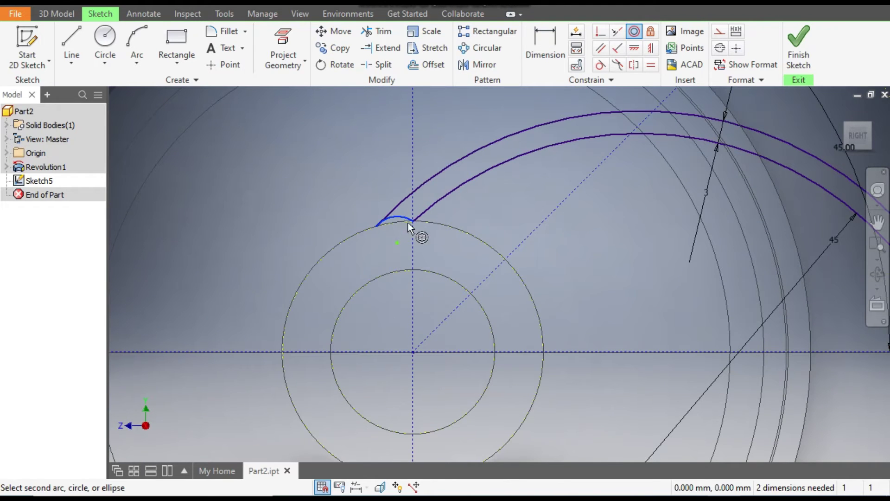
{"action": "left_click", "coordinate": [458, 231]}
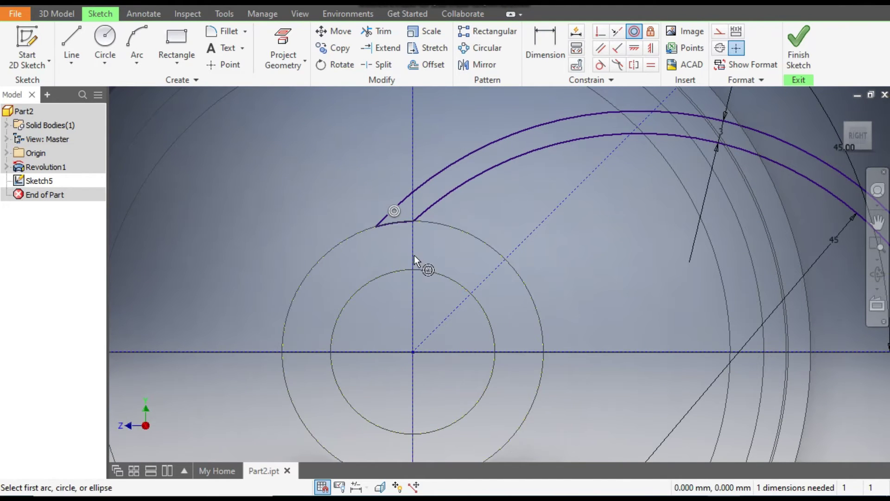
{"action": "scroll", "coordinate": [429, 241], "scroll_direction": "down", "scroll_amount": 6}
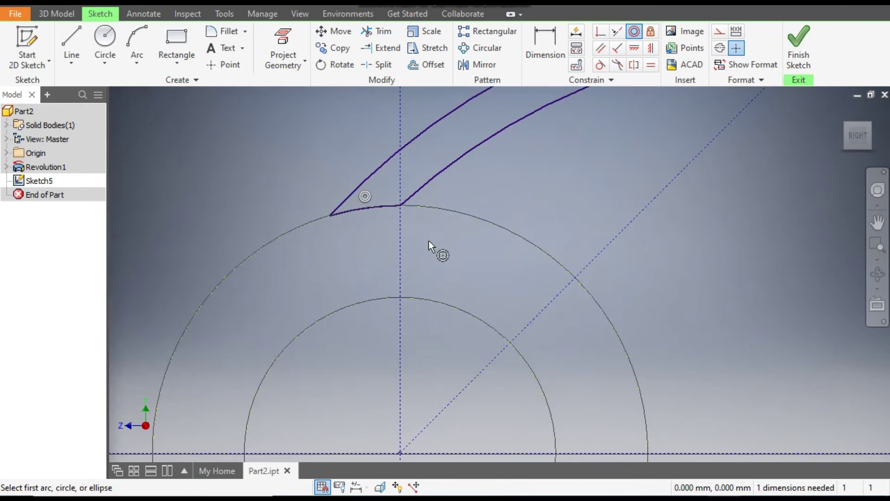
{"action": "middle_click_drag", "start_coordinate": [499, 257], "coordinate": [432, 262]}
{"action": "scroll", "coordinate": [436, 262], "scroll_direction": "up", "scroll_amount": 4}
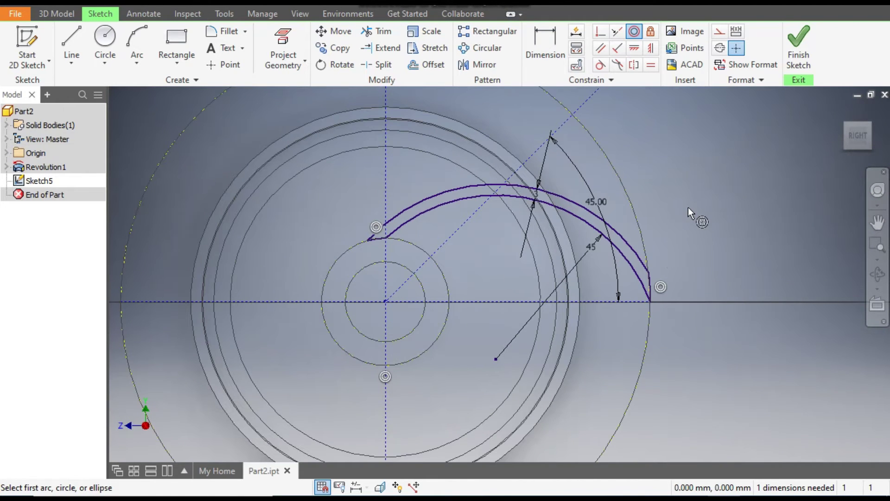
Finish the blade sketch and display the model in the Shaded with Edges visual style
{"action": "left_click", "coordinate": [794, 38]}
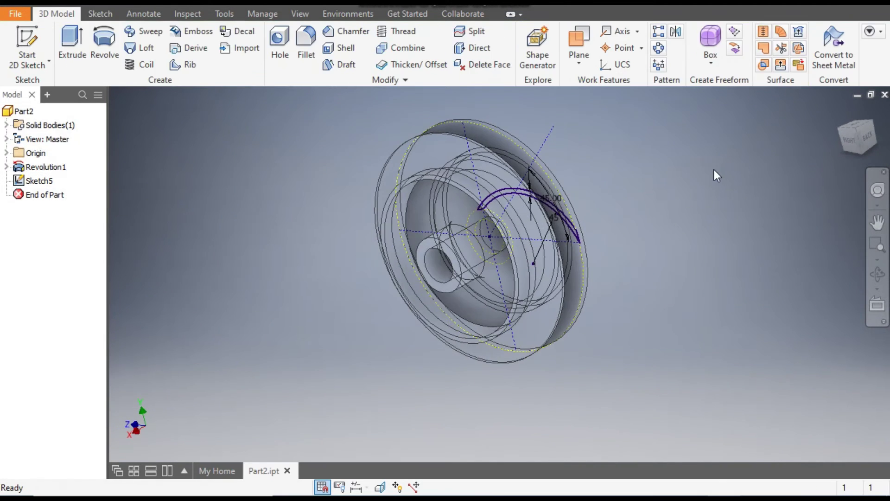
{"action": "left_click", "coordinate": [300, 14]}
{"action": "left_click", "coordinate": [173, 65]}
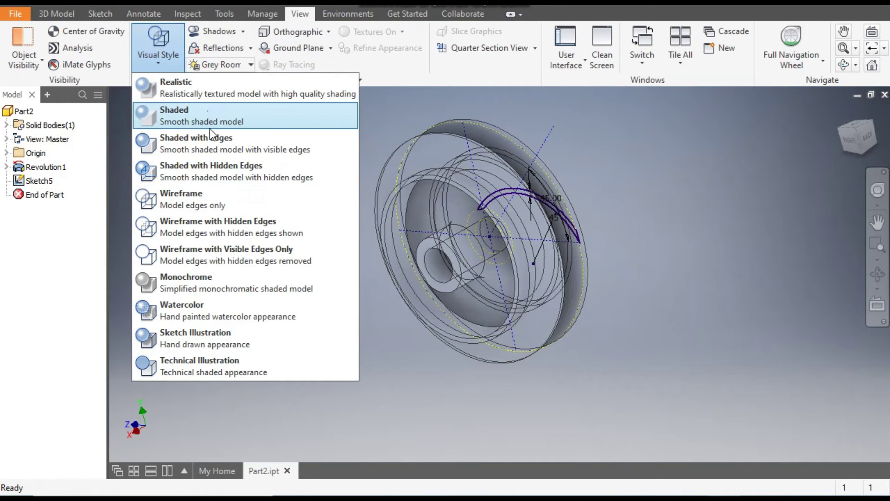
{"action": "left_click", "coordinate": [204, 141]}
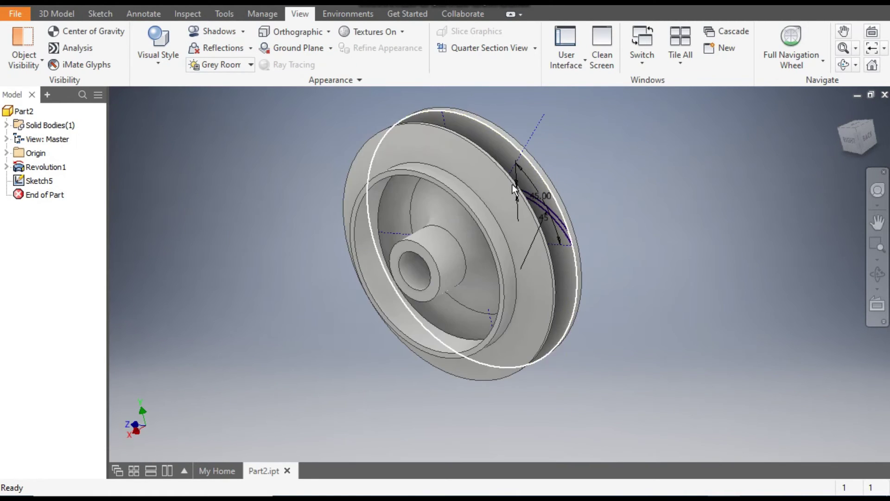
Start a new sketch on the inner face of the flange opposite the blade sketch
{"action": "scroll", "coordinate": [515, 185], "scroll_direction": "up", "scroll_amount": 4}
{"action": "scroll", "coordinate": [683, 213], "scroll_direction": "down", "scroll_amount": 4}
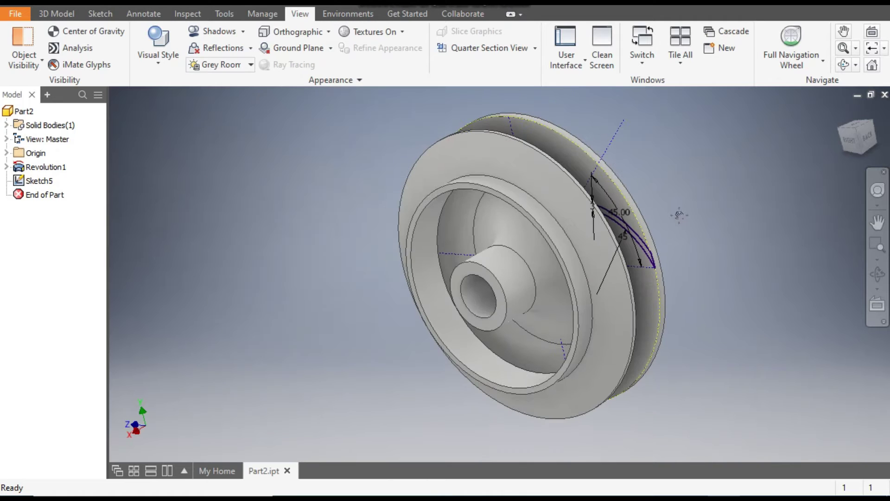
{"action": "key", "text": "F2"}
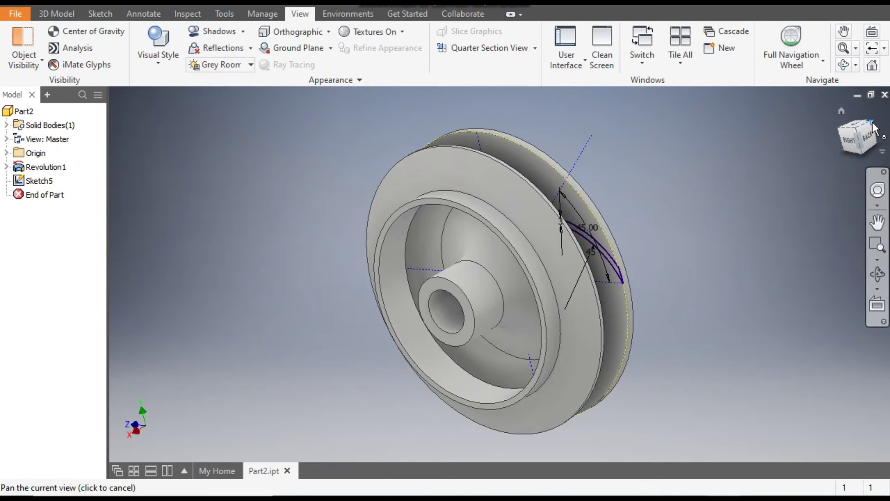
{"action": "left_click", "coordinate": [873, 127]}
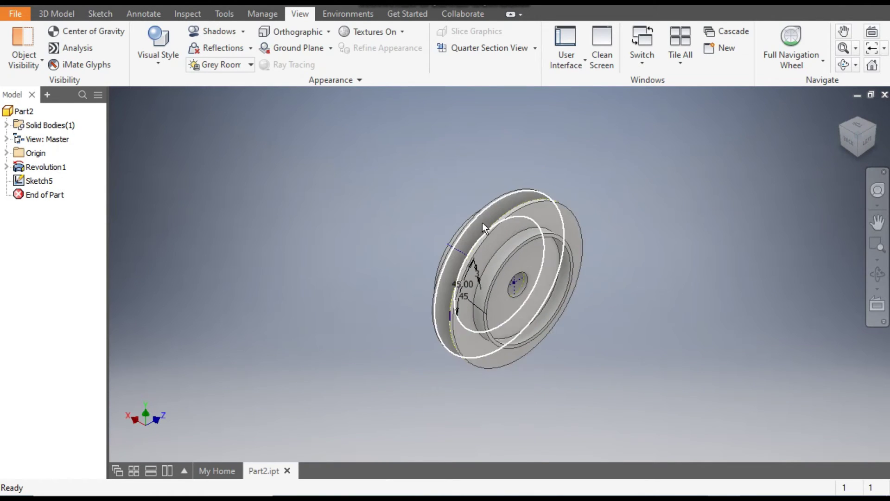
{"action": "left_click", "coordinate": [505, 207]}
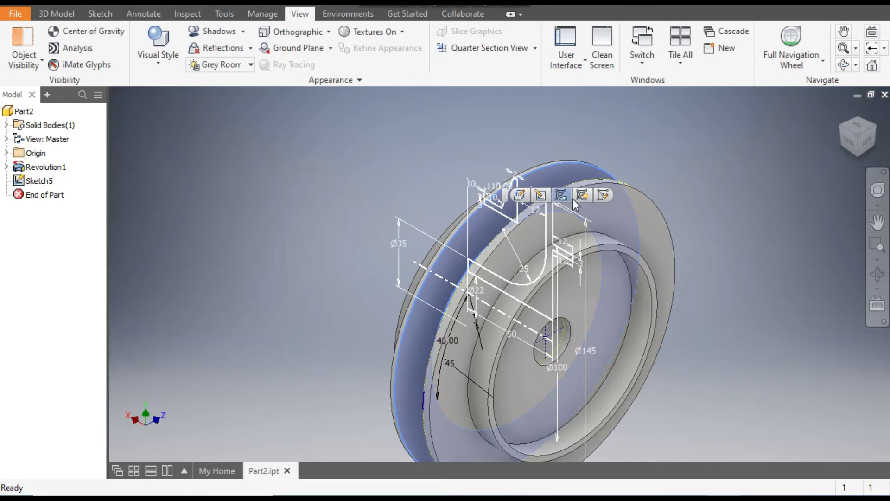
{"action": "key", "text": "s"}
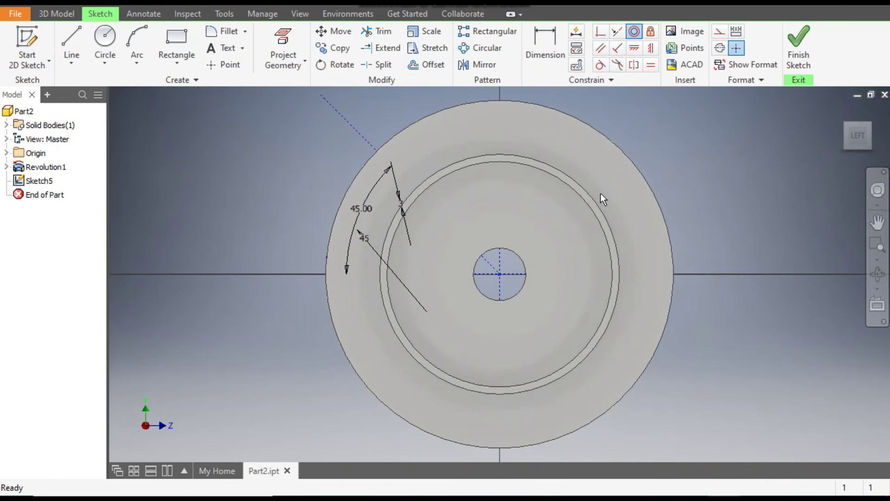
Set the visual style to Wireframe and return to the sketching tools
{"action": "left_click", "coordinate": [300, 14]}
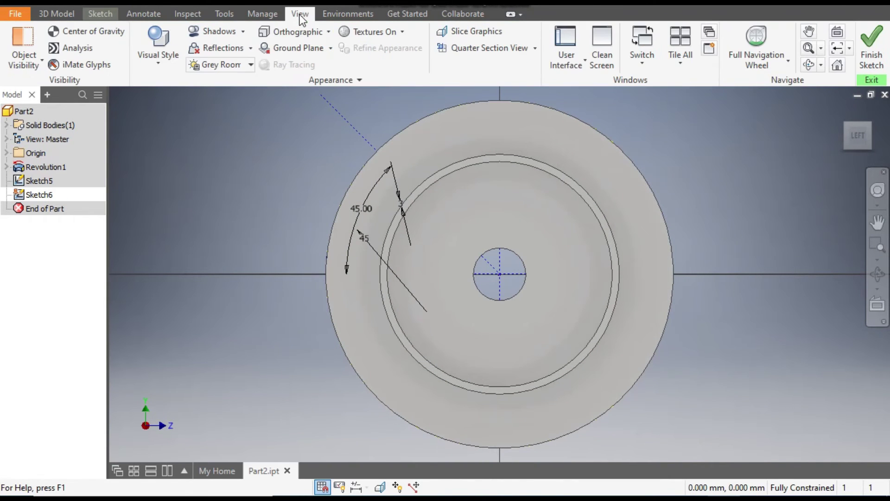
{"action": "left_click", "coordinate": [159, 65]}
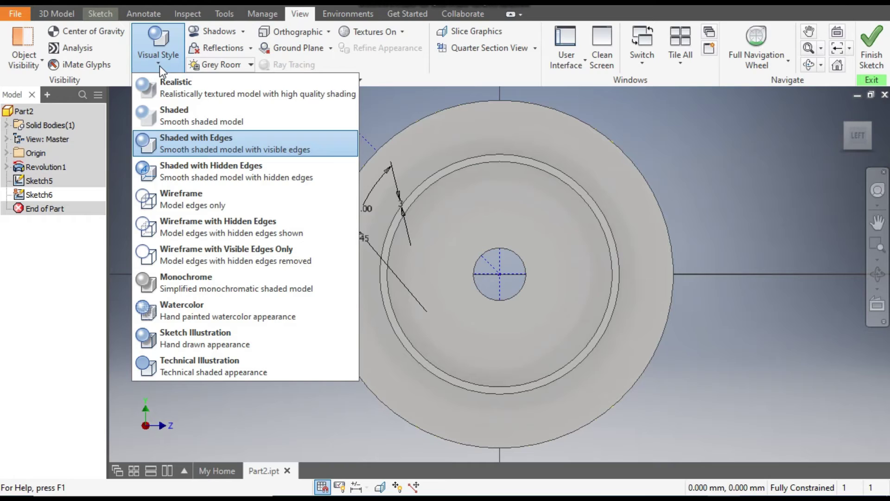
{"action": "left_click", "coordinate": [202, 194]}
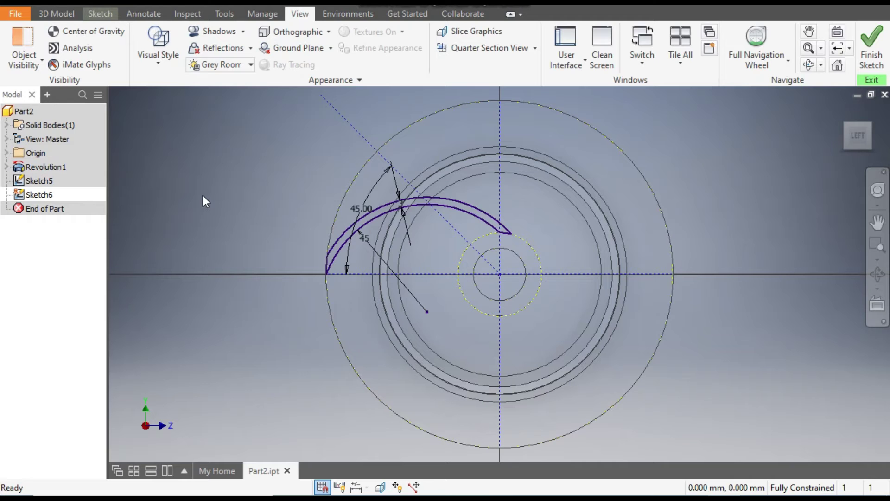
{"action": "left_click", "coordinate": [103, 17]}
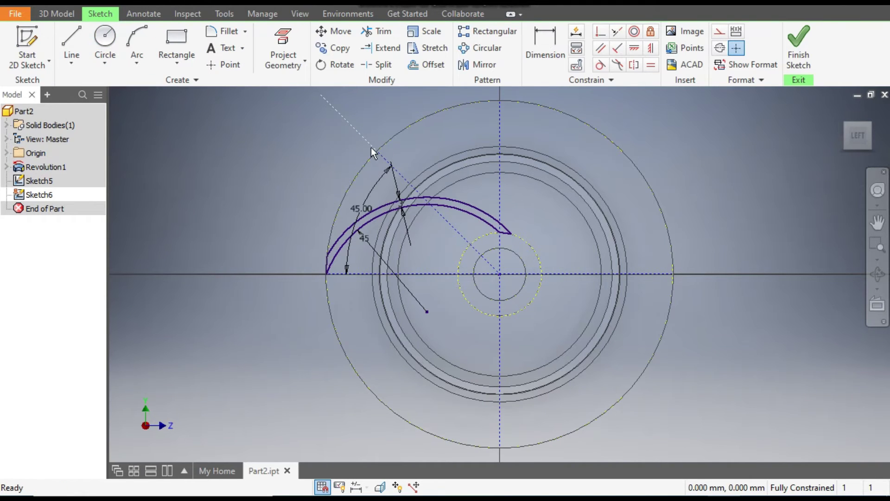
Project the hub circle and the diagonal reference line into the current sketch as construction geometry
{"action": "left_click", "coordinate": [389, 165]}
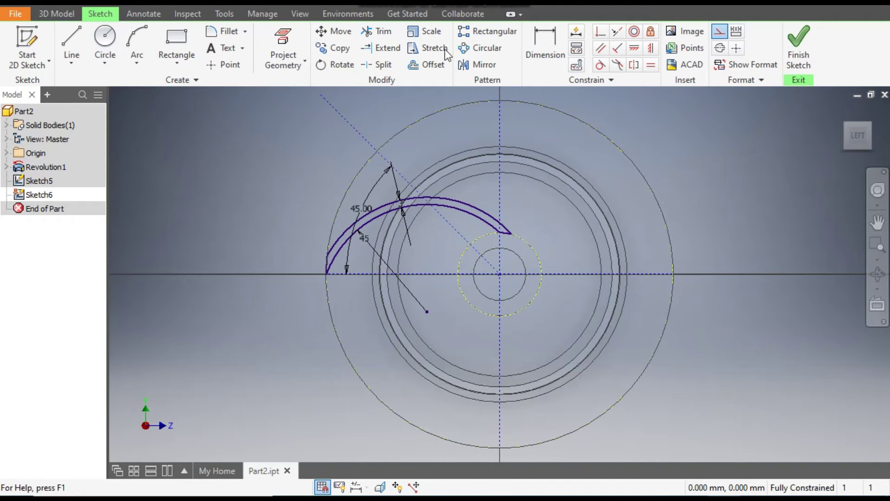
{"action": "left_click", "coordinate": [291, 39]}
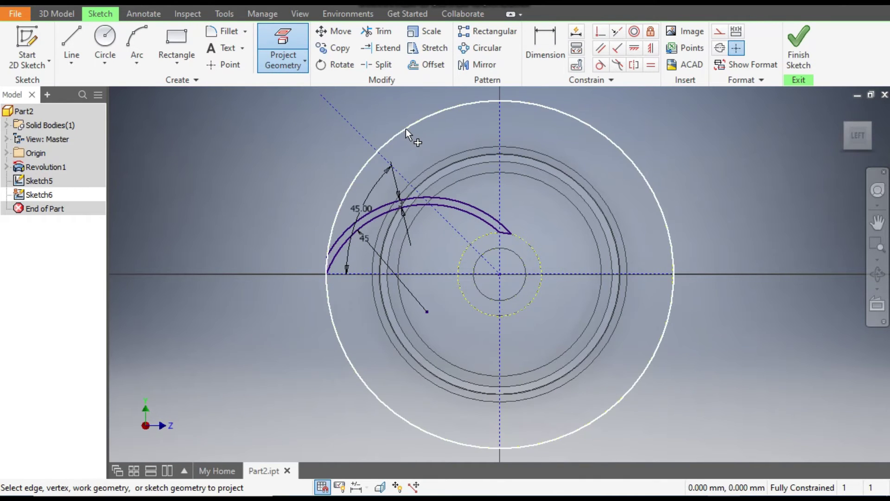
{"action": "left_click", "coordinate": [722, 31]}
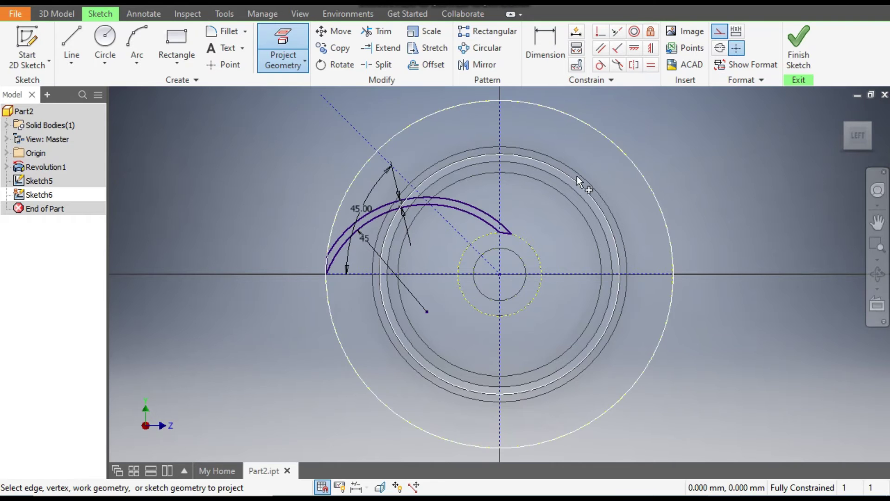
{"action": "left_click", "coordinate": [522, 239]}
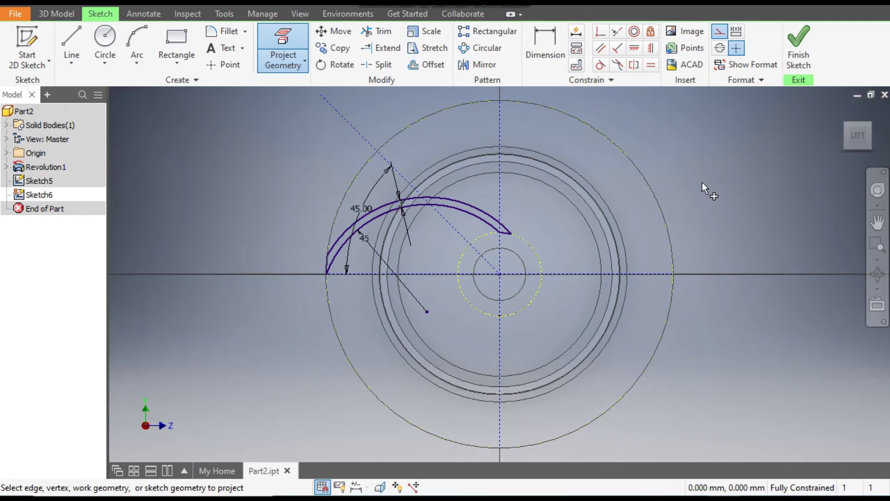
{"action": "key", "text": "Escape"}
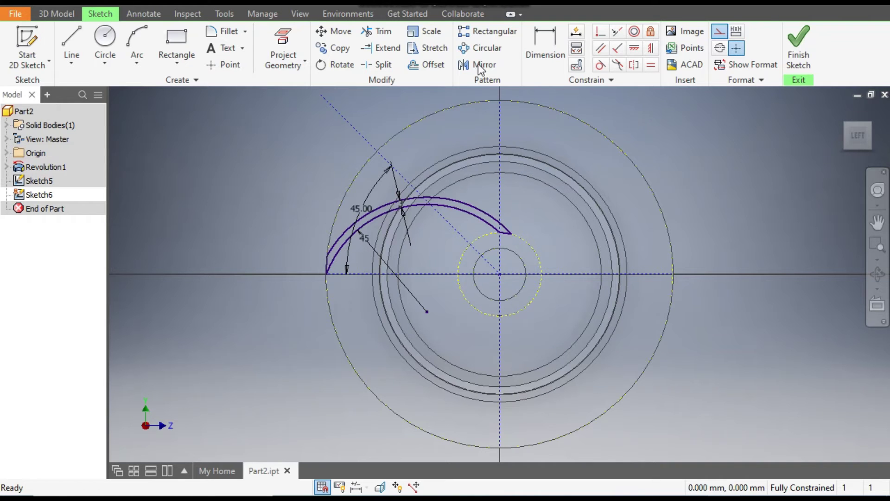
{"action": "left_click", "coordinate": [283, 54]}
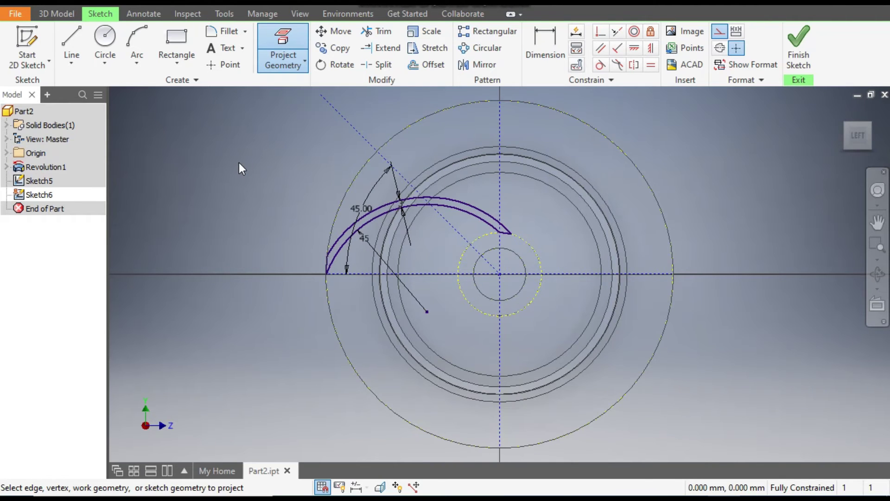
{"action": "key", "text": "Escape"}
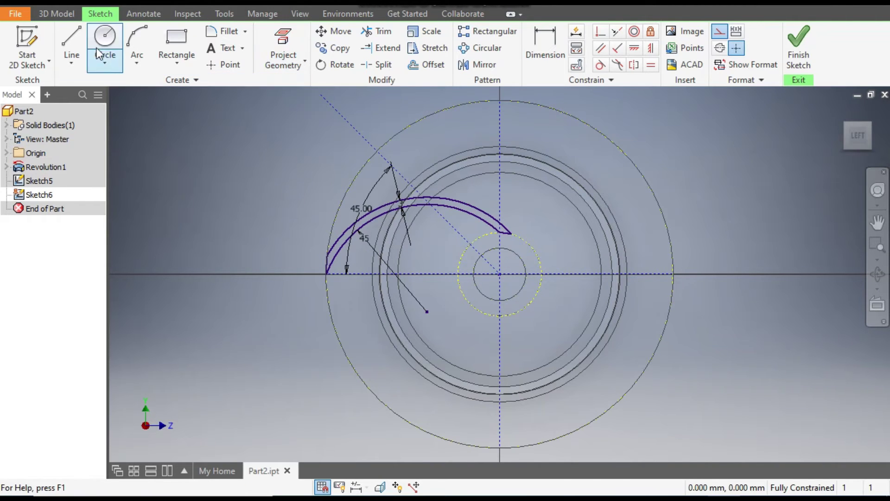
Draw a vertical and a horizontal construction line, each 145 mm long, across the full diameter of the outer flange circle
{"action": "key", "text": "l"}
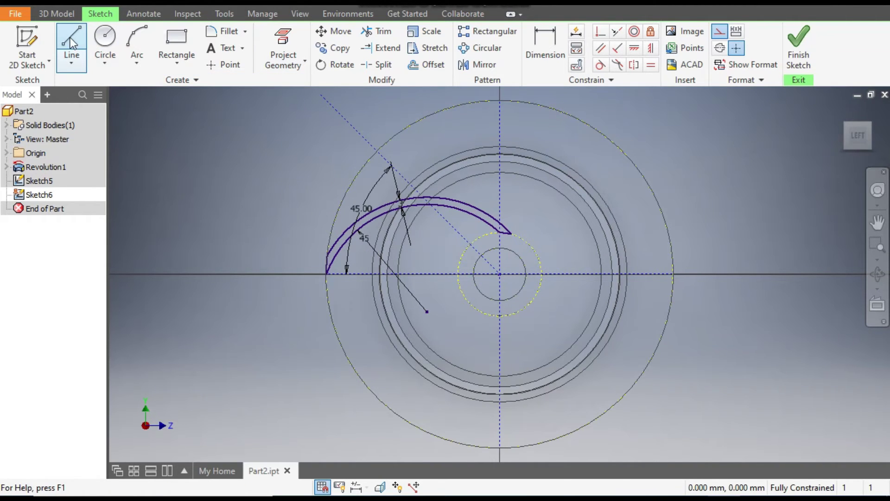
{"action": "left_click", "coordinate": [500, 101]}
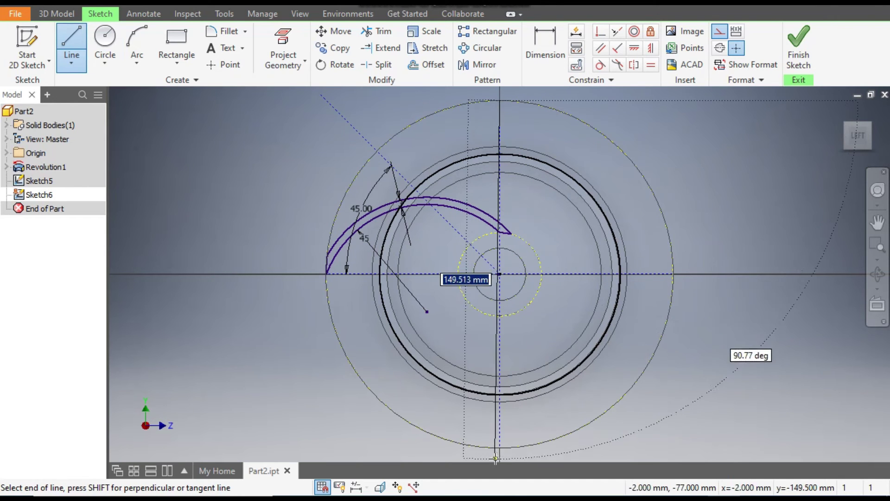
{"action": "type", "text": "145"}
{"action": "key", "text": "Return"}
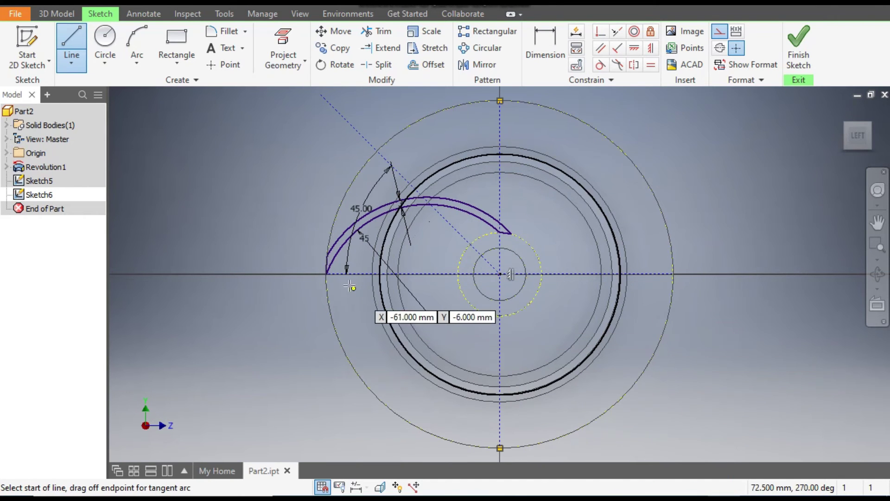
{"action": "left_click", "coordinate": [326, 274]}
{"action": "type", "text": "145"}
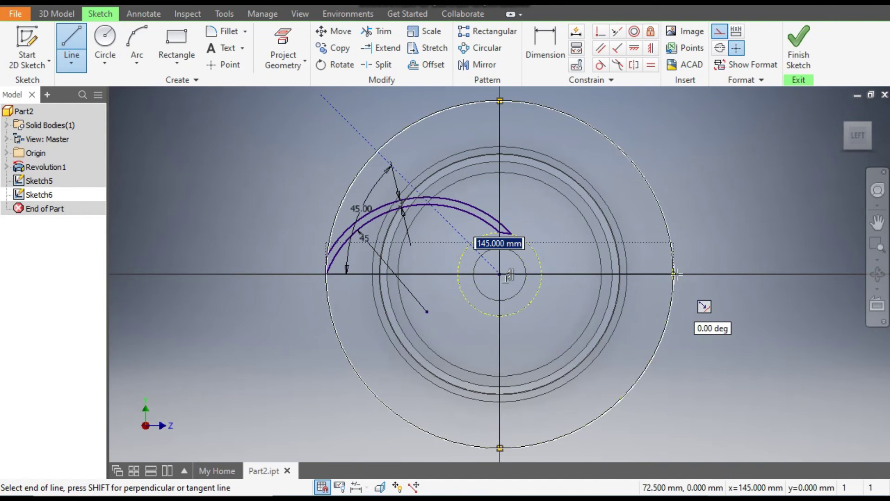
{"action": "key", "text": "Return"}
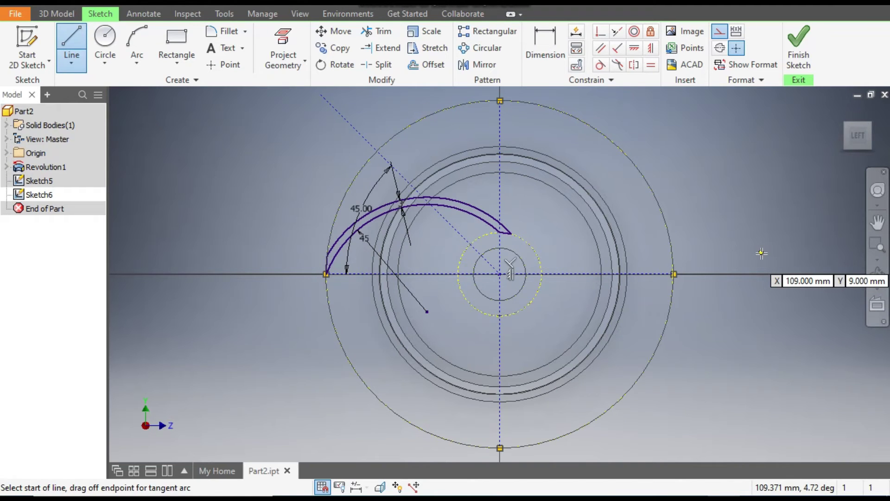
{"action": "key", "text": "Escape"}
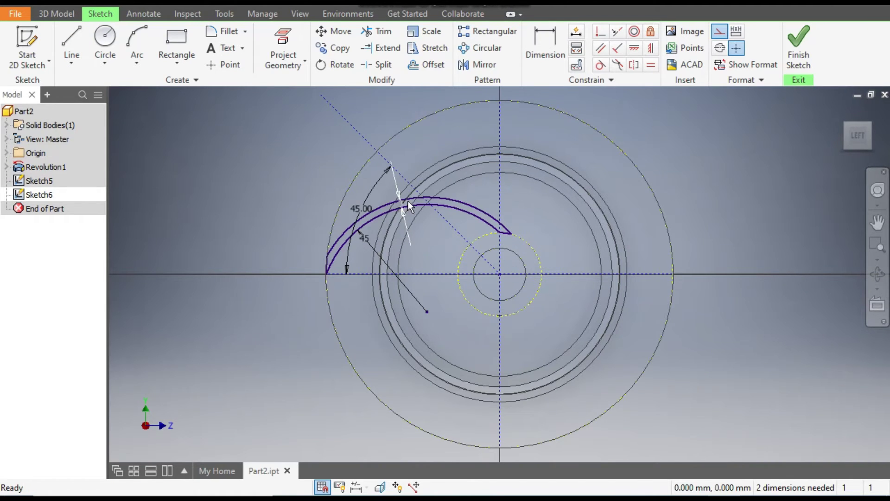
Finish the sketch, hide Sketch5, and reopen Sketch6 for editing in the left view
{"action": "left_click", "coordinate": [798, 44]}
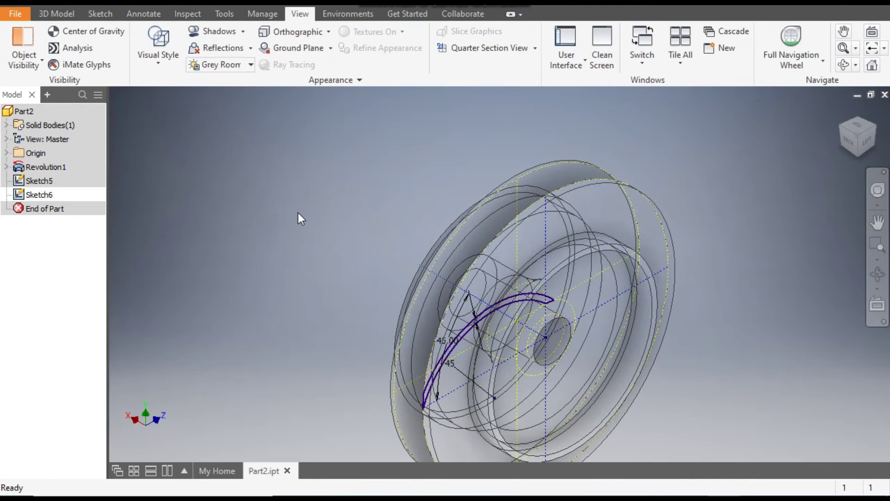
{"action": "left_click", "coordinate": [46, 182]}
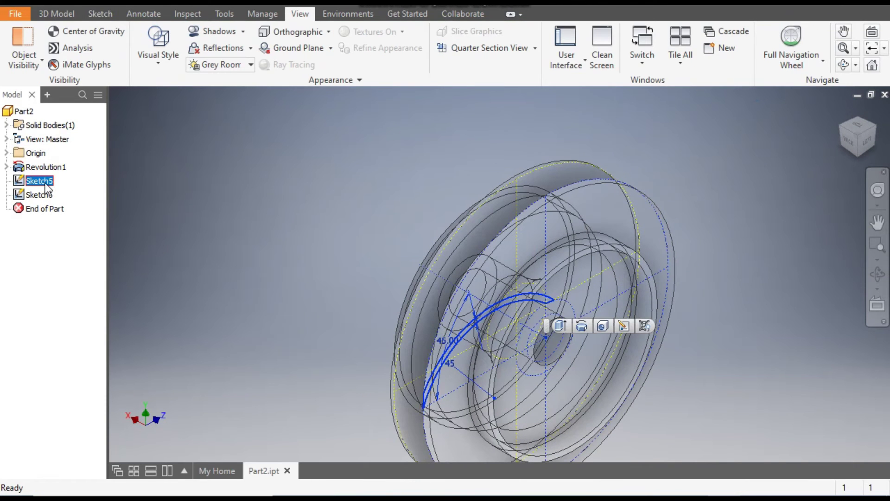
{"action": "left_click", "coordinate": [645, 326]}
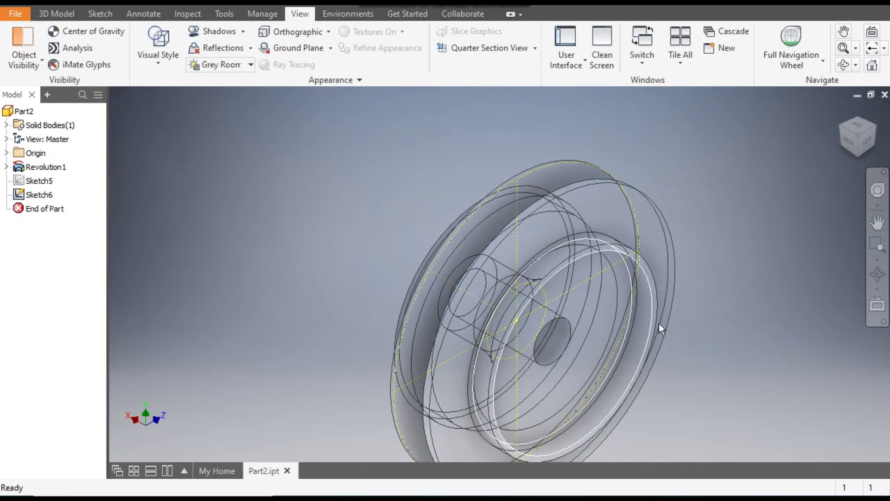
{"action": "left_click", "coordinate": [863, 142]}
{"action": "scroll", "coordinate": [510, 255], "scroll_direction": "down", "scroll_amount": 3}
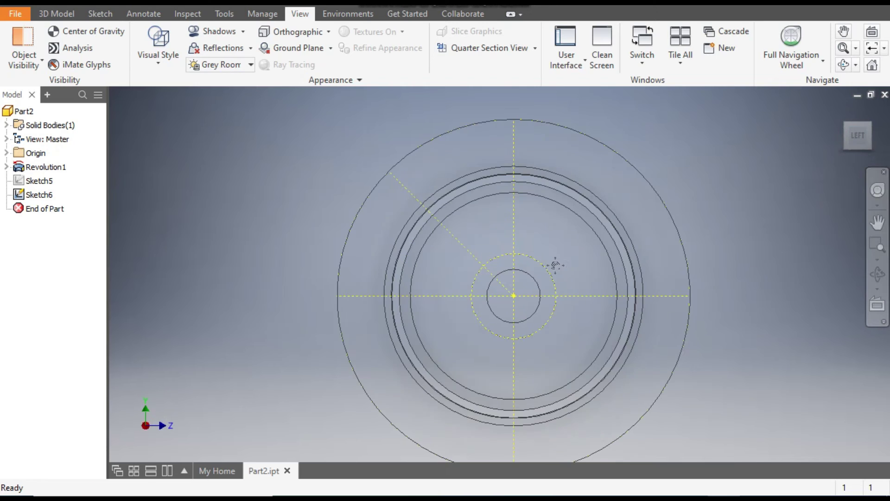
{"action": "double_click", "coordinate": [29, 197]}
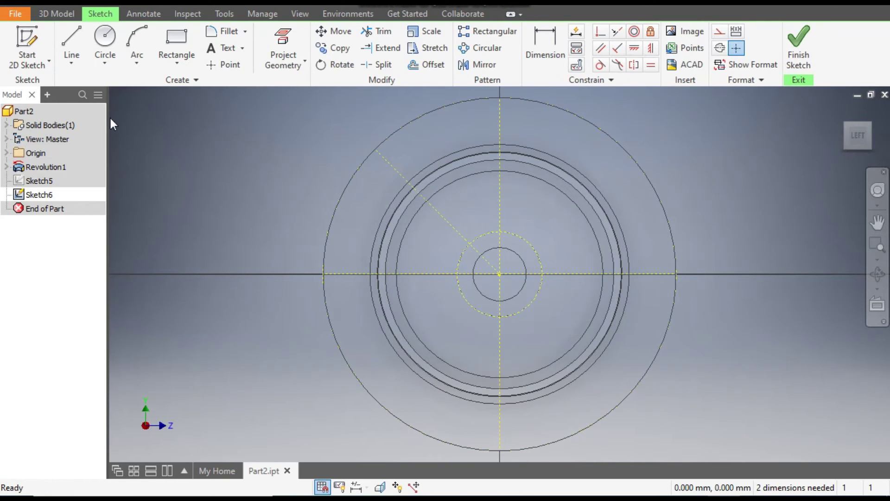
Draw a line from the centre up and right past the outer flange circle and convert it to construction geometry
{"action": "left_click", "coordinate": [71, 35]}
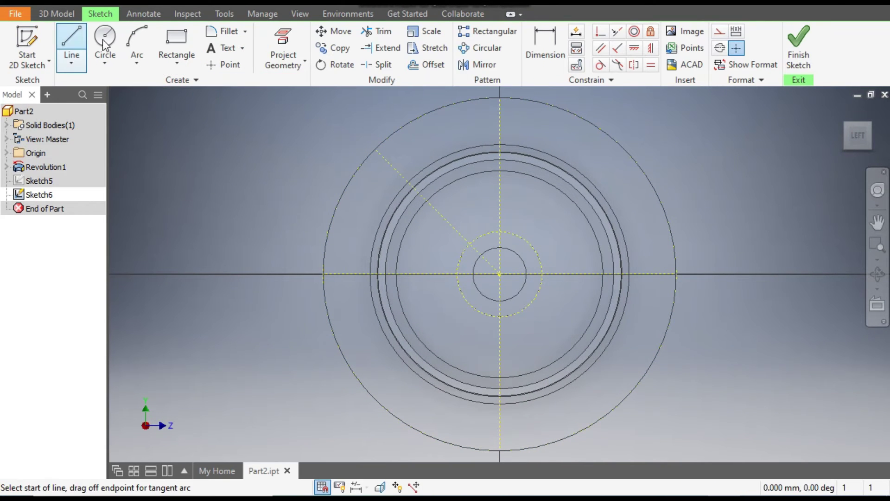
{"action": "left_click", "coordinate": [500, 274]}
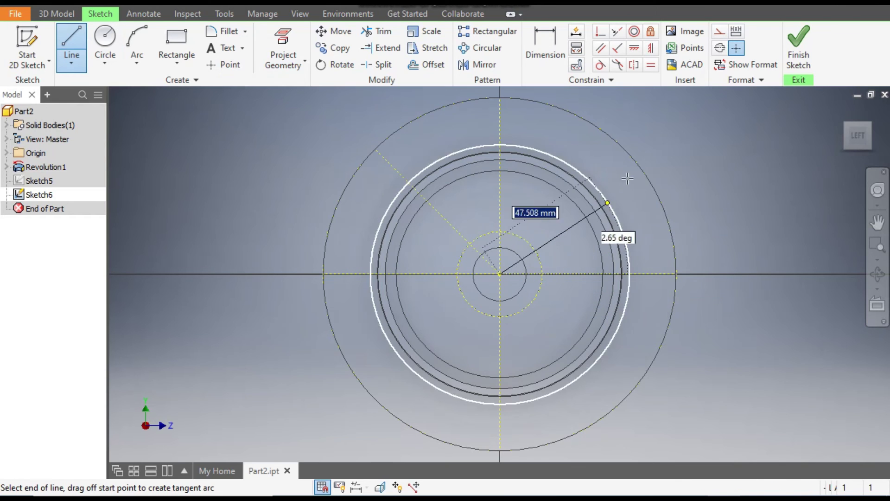
{"action": "left_click", "coordinate": [663, 135]}
{"action": "key", "text": "Escape"}
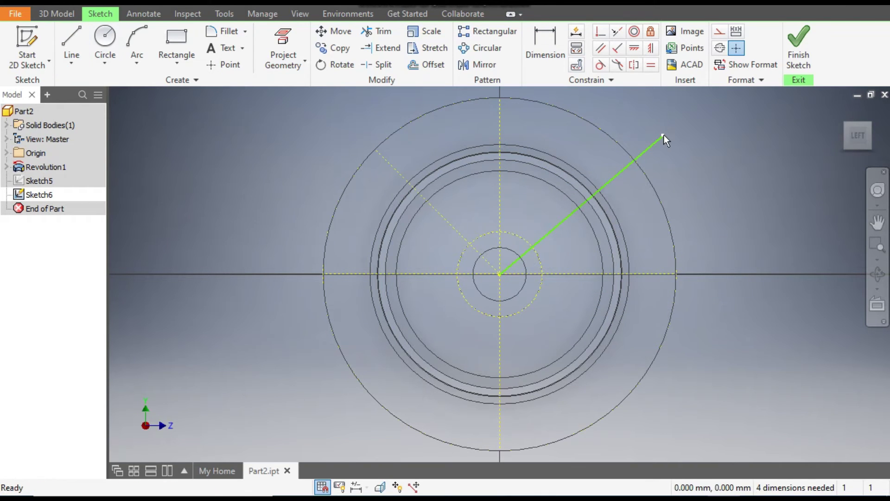
{"action": "left_click", "coordinate": [659, 142]}
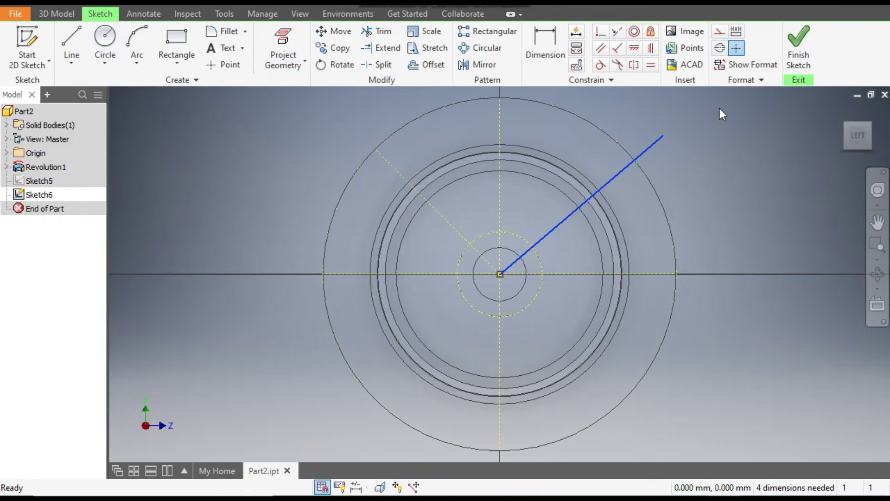
{"action": "left_click", "coordinate": [721, 33]}
{"action": "key", "text": "Escape"}
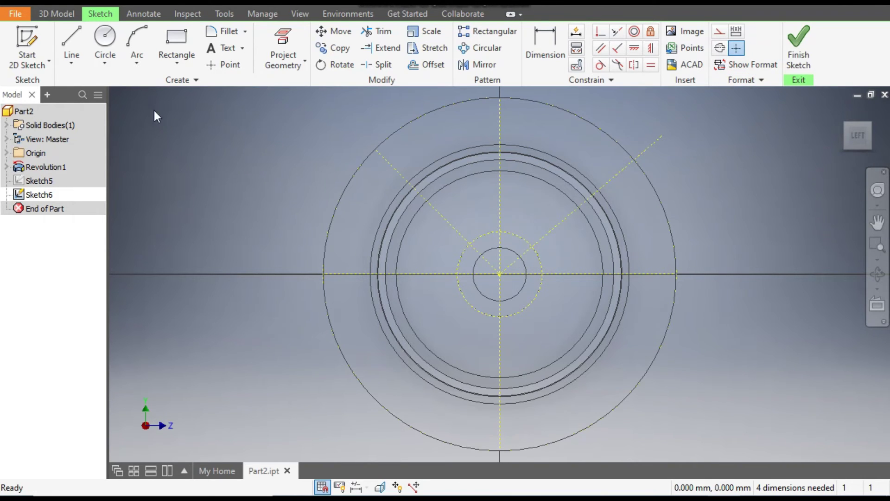
Dimension the angle between the new construction line and the horizontal centreline as 45°
{"action": "left_click", "coordinate": [546, 46]}
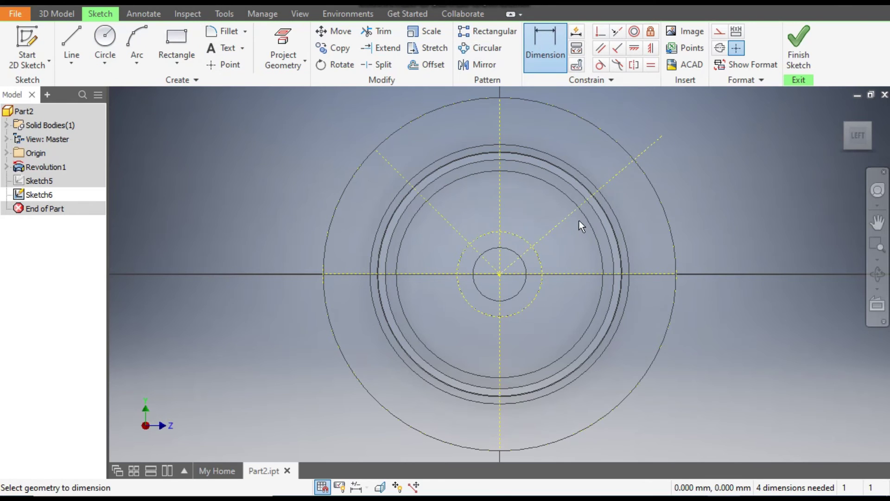
{"action": "left_click", "coordinate": [567, 217]}
{"action": "left_click", "coordinate": [594, 272]}
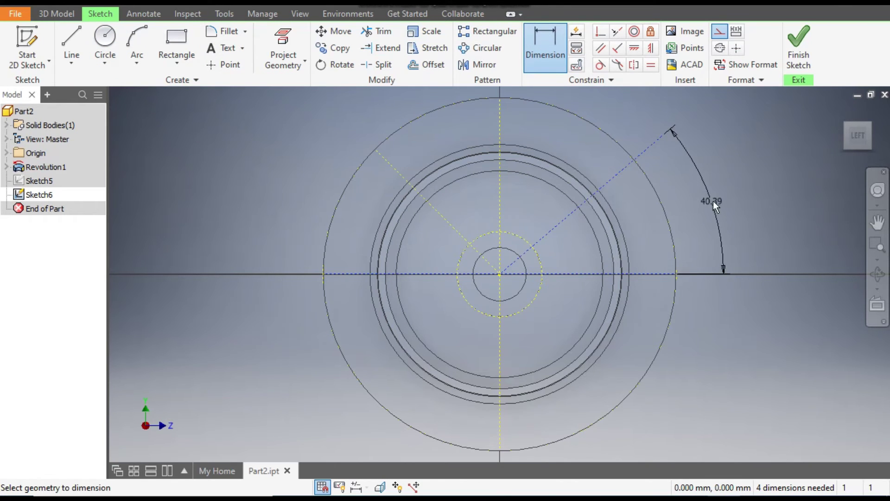
{"action": "left_click", "coordinate": [714, 201]}
{"action": "type", "text": "45"}
{"action": "key", "text": "Return"}
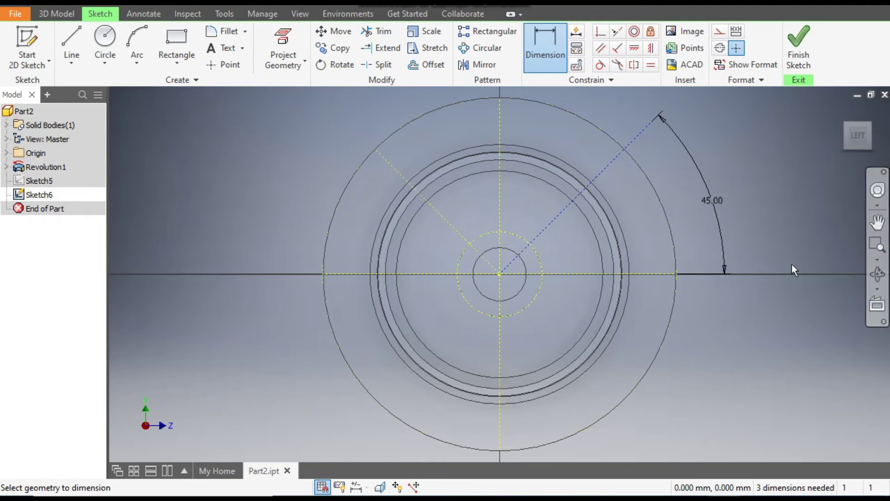
{"action": "middle_click_drag", "start_coordinate": [757, 201], "coordinate": [764, 213]}
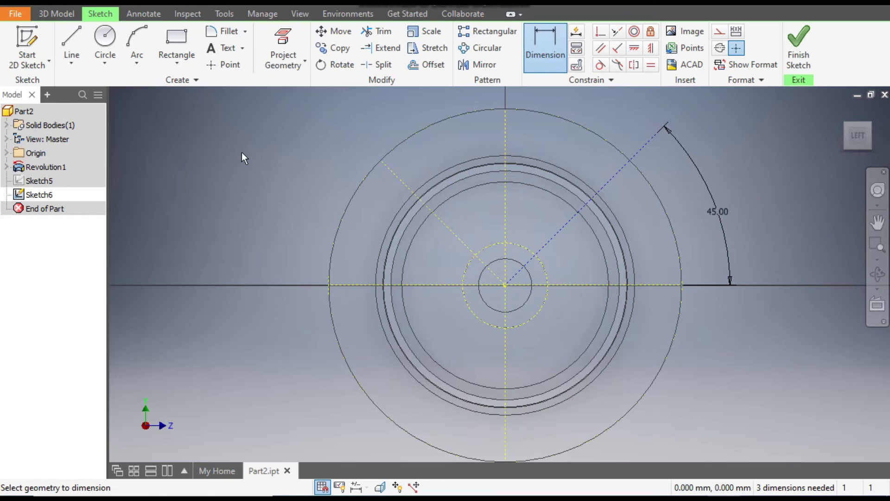
{"action": "key", "text": "Escape"}
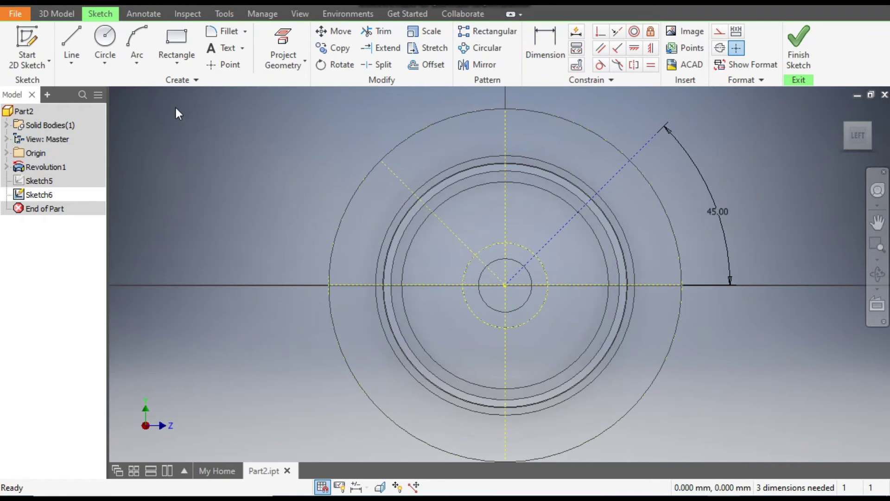
Draw a three-point arc of about 49 mm radius from the hub circle's intersection with the new diagonal to the opposite diagonal's outer end
{"action": "left_click", "coordinate": [137, 45]}
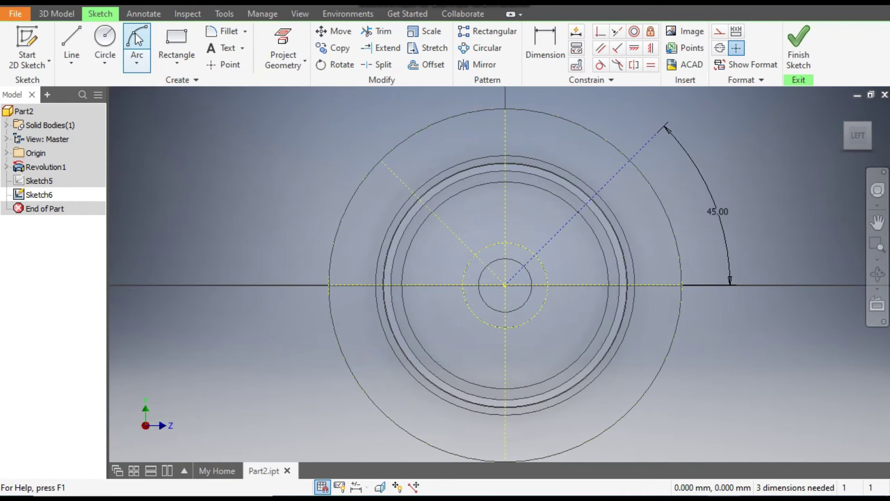
{"action": "left_click", "coordinate": [535, 255]}
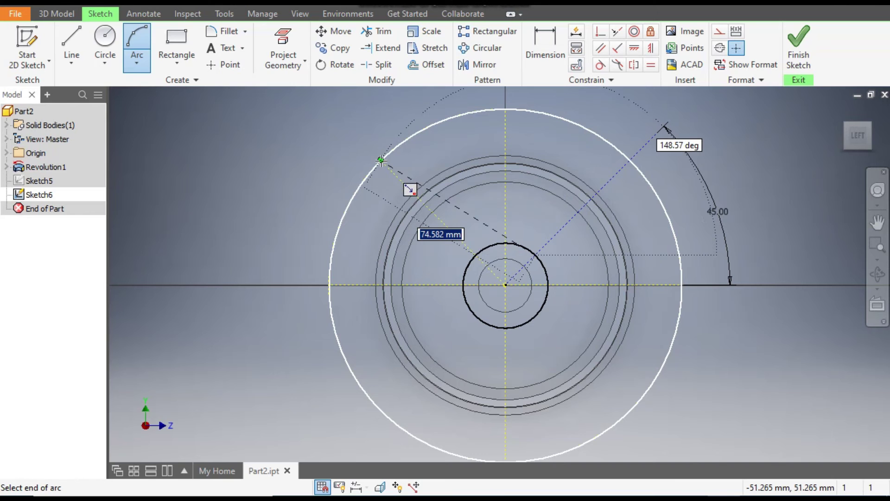
{"action": "left_click", "coordinate": [408, 160]}
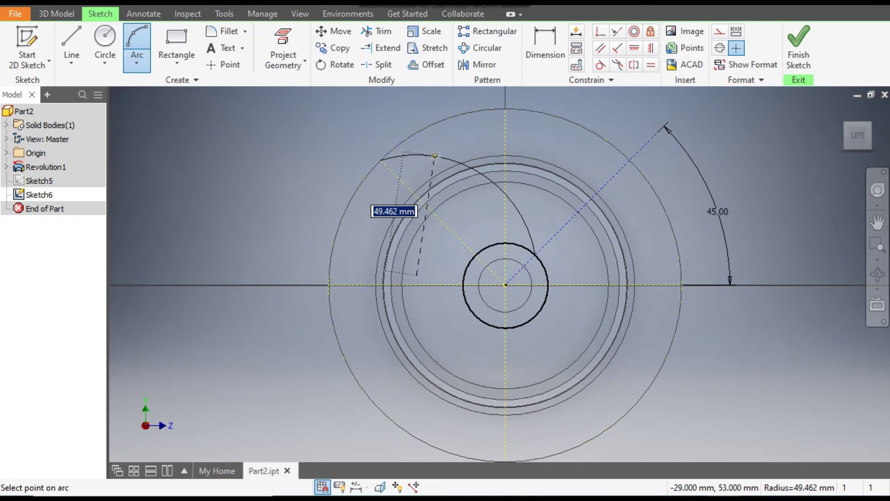
{"action": "left_click", "coordinate": [435, 156]}
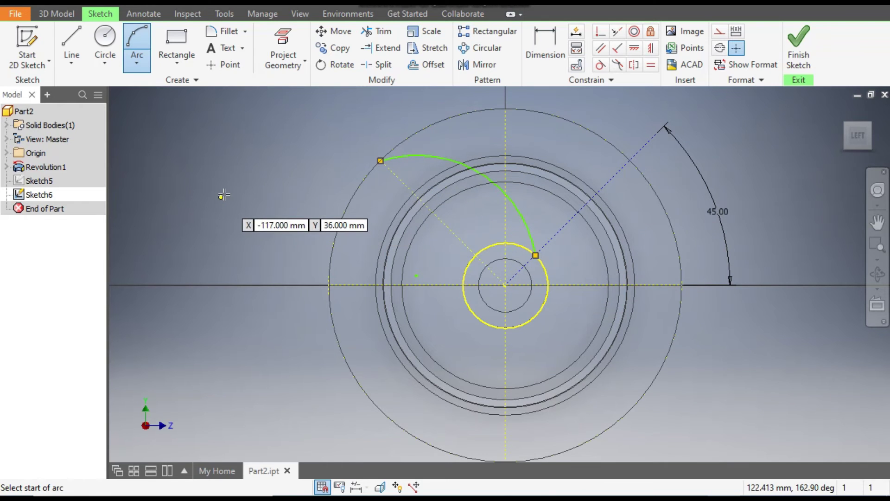
Dimension the blade arc with a radius of 45 mm
{"action": "left_click", "coordinate": [549, 38]}
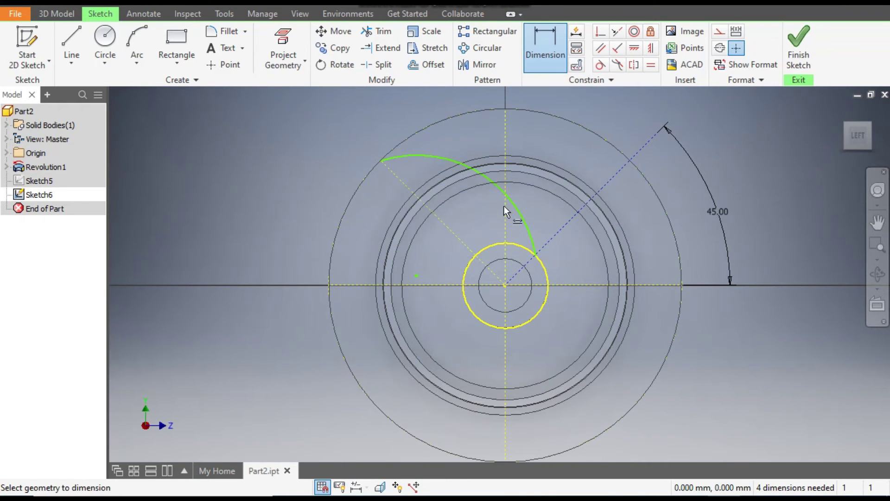
{"action": "left_click", "coordinate": [455, 161]}
{"action": "left_click", "coordinate": [461, 210]}
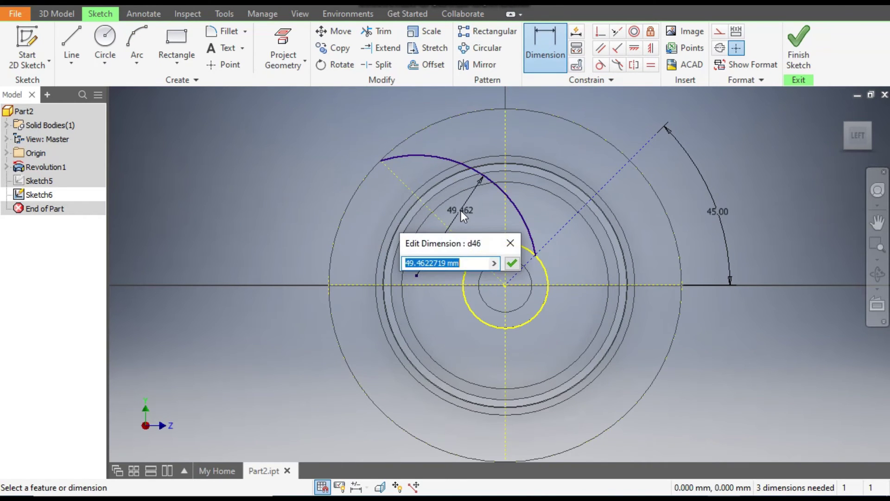
{"action": "type", "text": "45"}
{"action": "key", "text": "Return"}
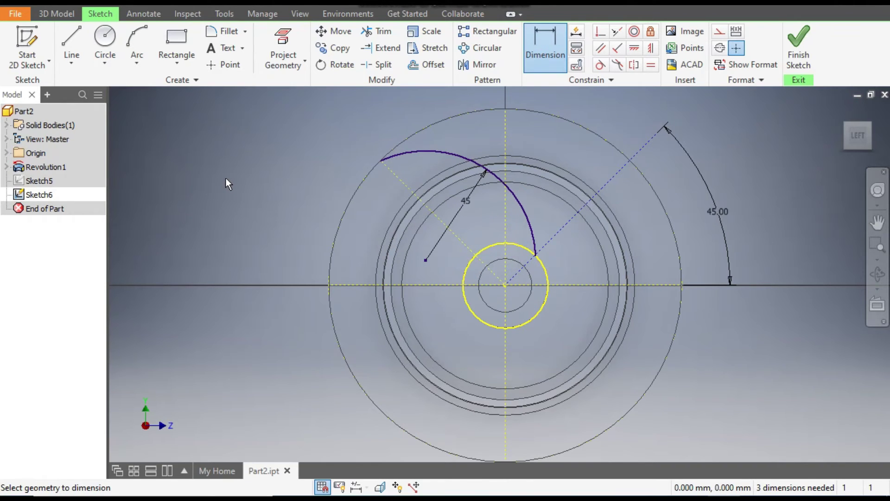
Offset the 45 mm radius blade arc outward by about 2.65 mm
{"action": "left_click", "coordinate": [430, 65]}
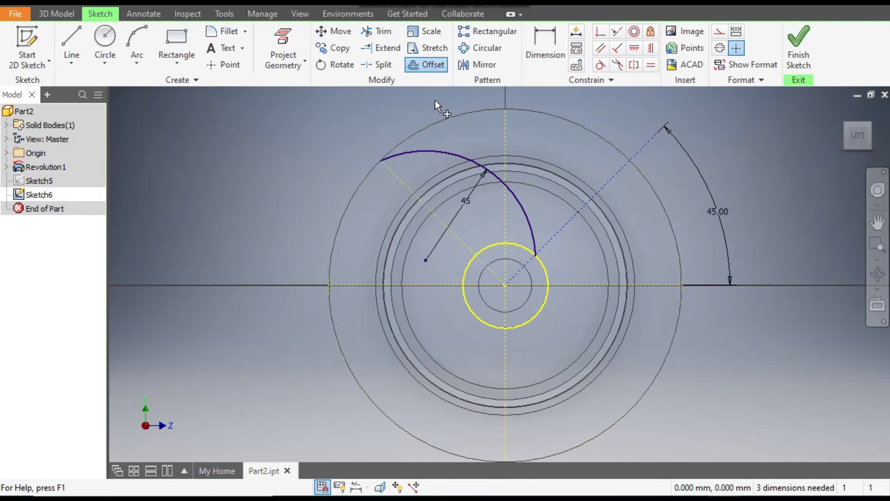
{"action": "left_click", "coordinate": [469, 144]}
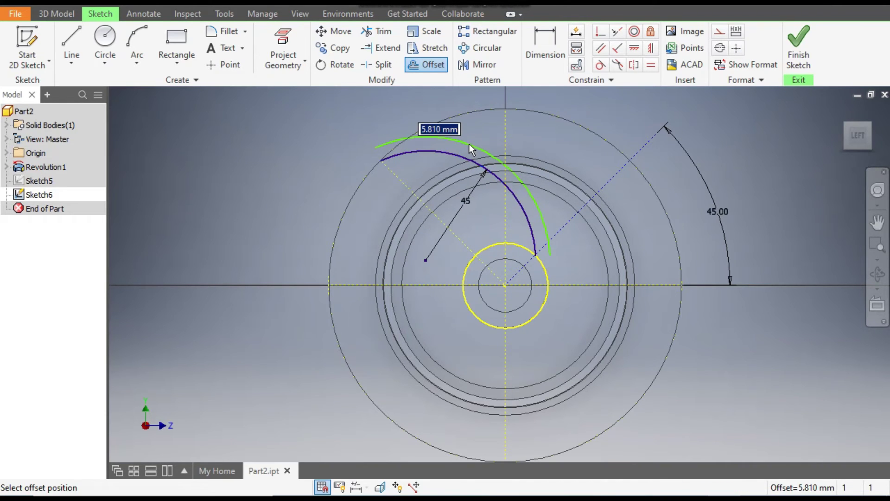
{"action": "type", "text": "2.649"}
{"action": "key", "text": "Return"}
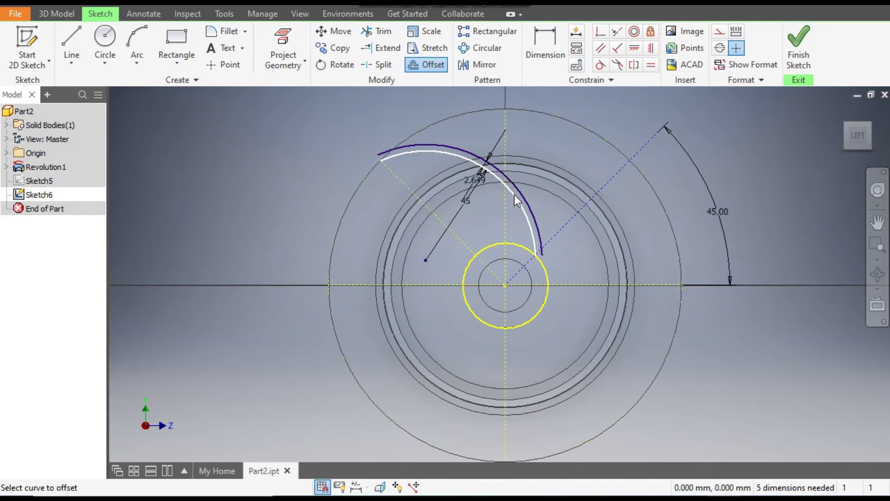
{"action": "key", "text": "Escape"}
Set the offset distance between the two blade arcs to 3 mm
{"action": "scroll", "coordinate": [517, 196], "scroll_direction": "up", "scroll_amount": 5}
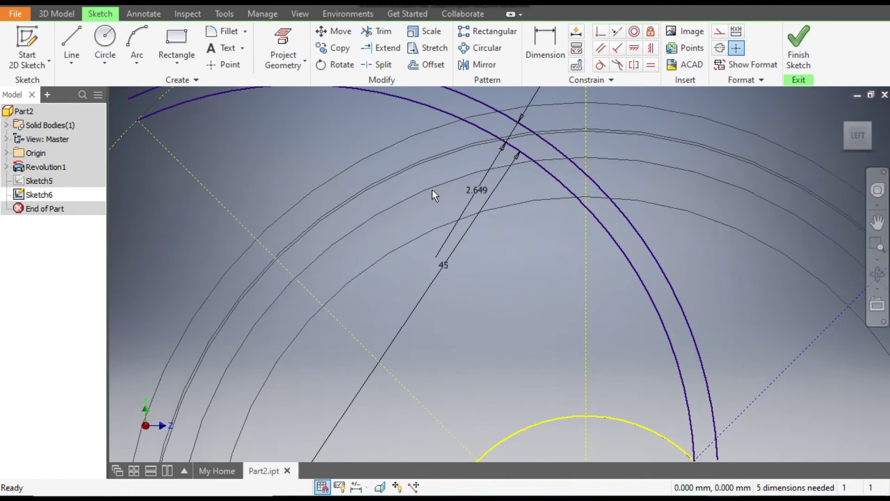
{"action": "double_click", "coordinate": [474, 191]}
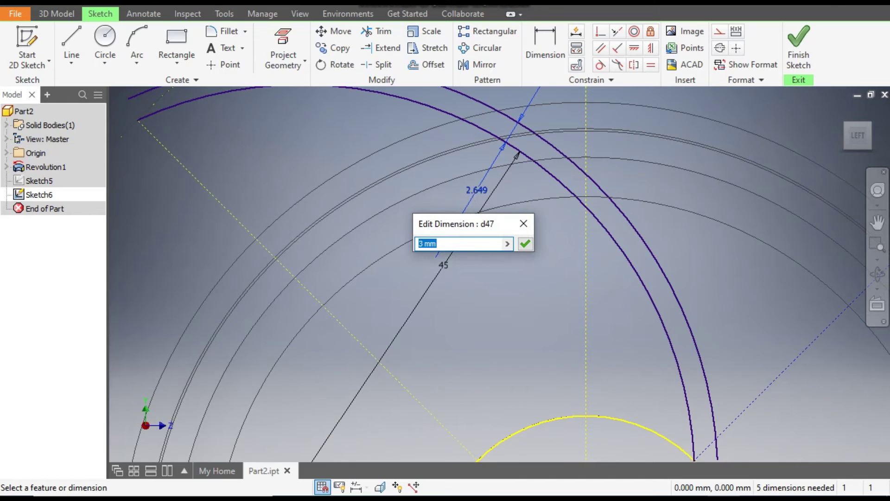
{"action": "type", "text": "3"}
{"action": "key", "text": "Return"}
{"action": "scroll", "coordinate": [476, 191], "scroll_direction": "down", "scroll_amount": 5}
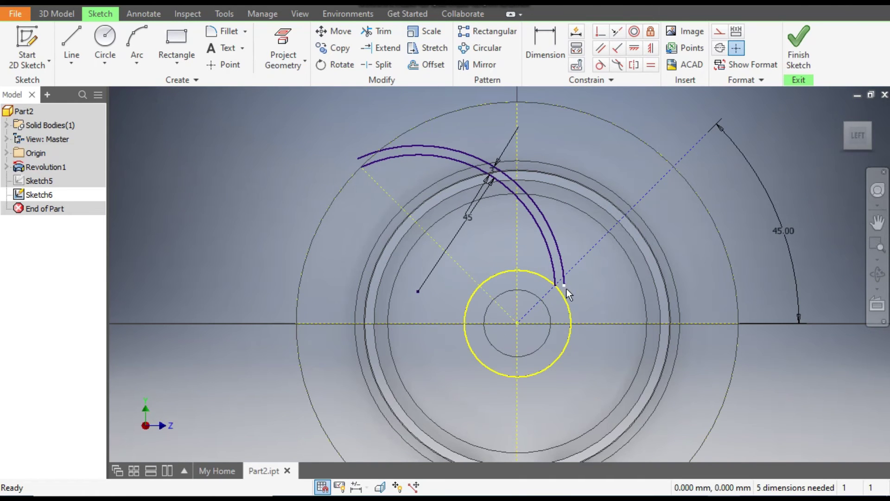
Lengthen the offset arc past the hub circle and trim its two overhanging ends at the outer flange and hub circles
{"action": "left_click_drag", "start_coordinate": [567, 288], "coordinate": [558, 310]}
{"action": "scroll", "coordinate": [559, 310], "scroll_direction": "up", "scroll_amount": 2}
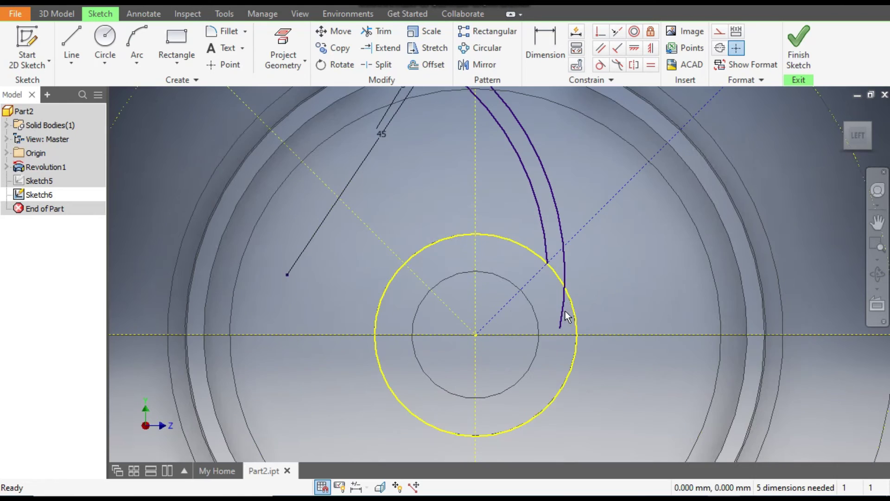
{"action": "scroll", "coordinate": [429, 200], "scroll_direction": "down", "scroll_amount": 1}
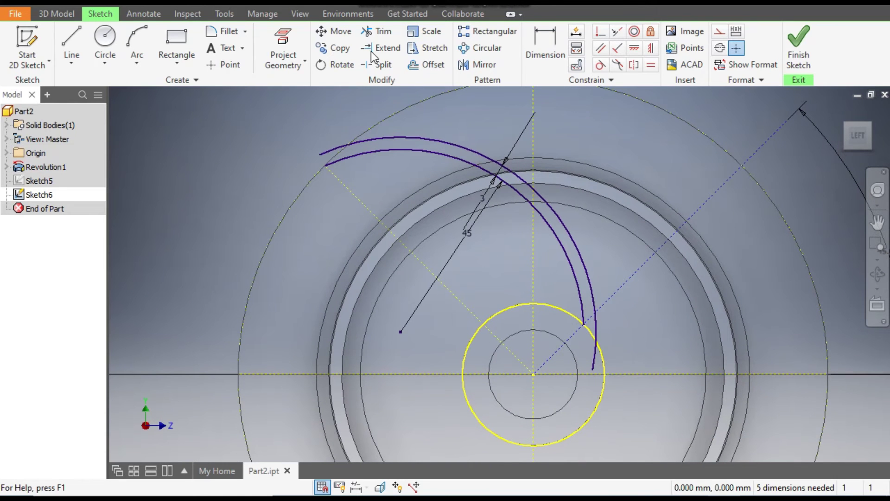
{"action": "left_click", "coordinate": [373, 31]}
{"action": "left_click", "coordinate": [326, 148]}
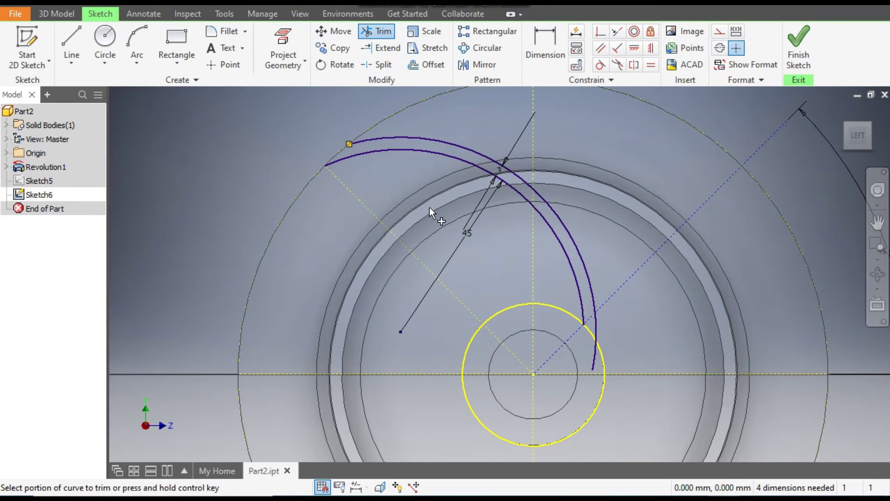
{"action": "left_click", "coordinate": [595, 361]}
{"action": "middle_click_drag", "start_coordinate": [546, 207], "coordinate": [561, 215]}
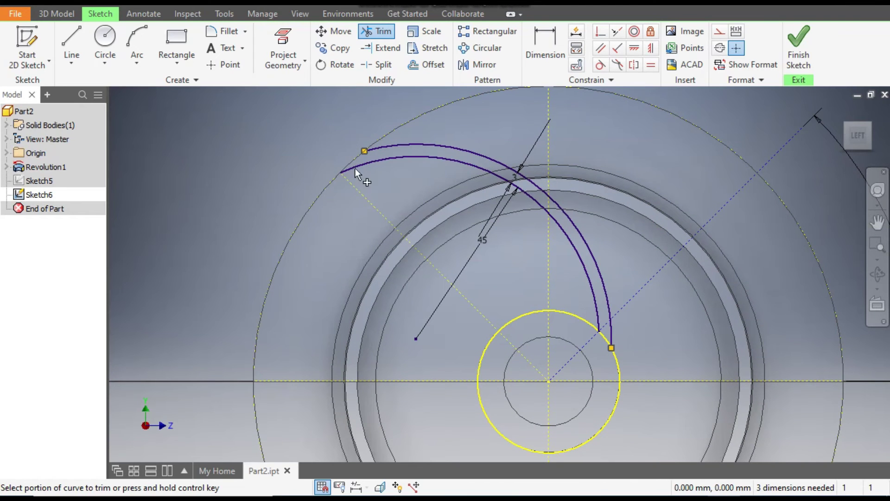
Draw a three-point arc closing the blade profile's outer end between the two blade arcs at the flange circle
{"action": "left_click", "coordinate": [137, 44]}
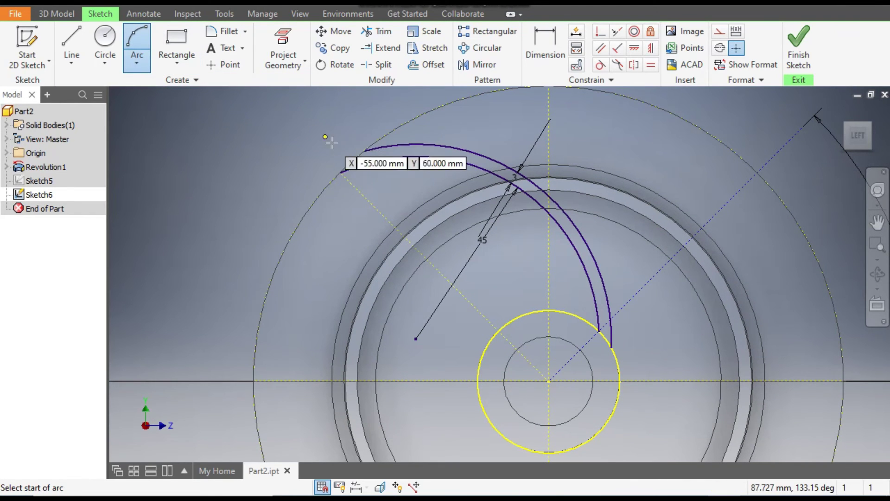
{"action": "left_click", "coordinate": [340, 172]}
{"action": "left_click", "coordinate": [364, 151]}
{"action": "left_click", "coordinate": [339, 160]}
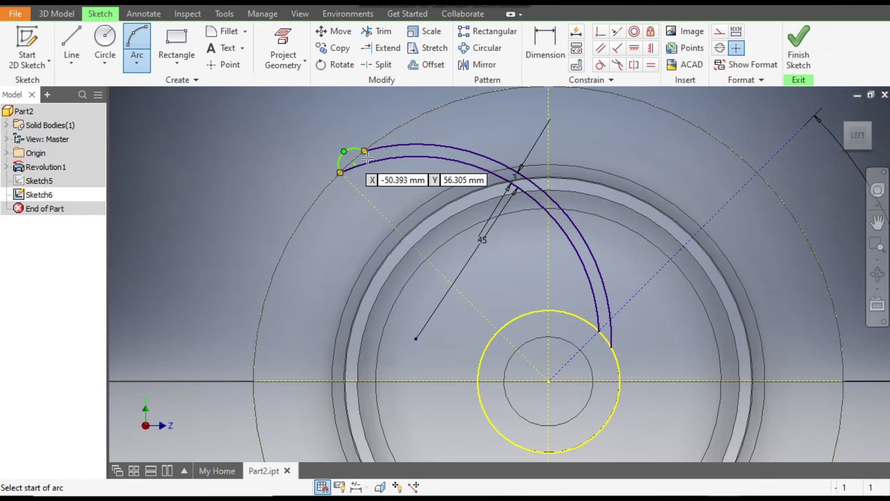
Close the blade profile's inner end with a three-point arc between the two blade arcs at the hub circle
{"action": "left_click", "coordinate": [611, 347]}
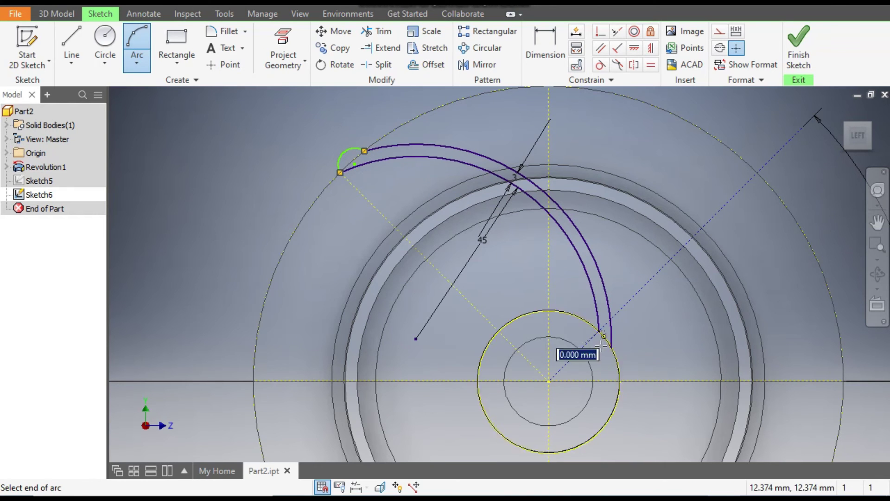
{"action": "left_click", "coordinate": [599, 327]}
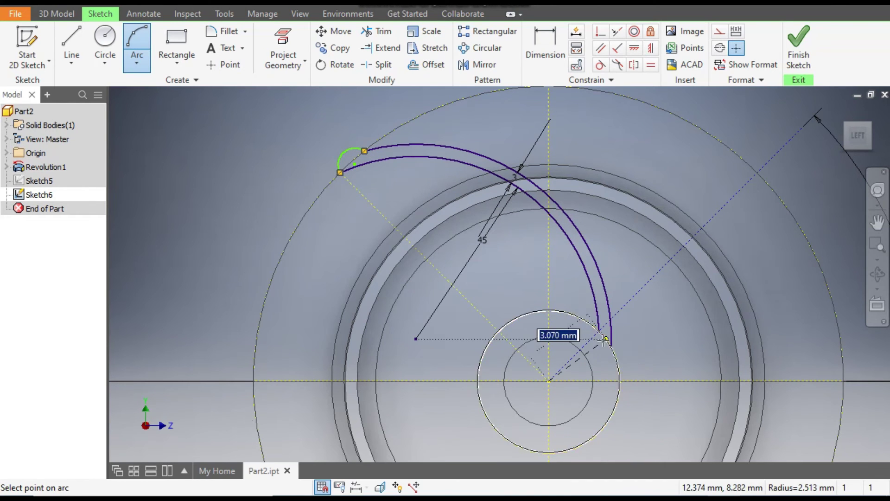
{"action": "scroll", "coordinate": [600, 329], "scroll_direction": "down", "scroll_amount": 2}
{"action": "scroll", "coordinate": [602, 337], "scroll_direction": "down", "scroll_amount": 4}
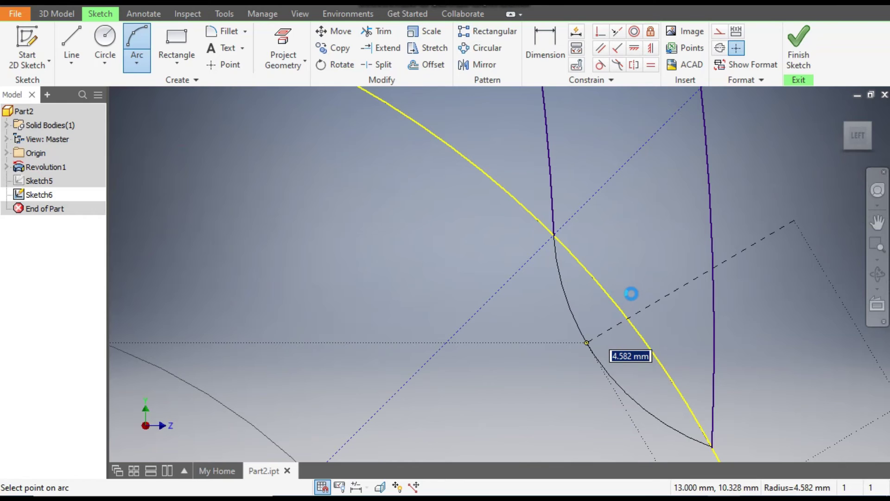
{"action": "left_click", "coordinate": [652, 263]}
{"action": "scroll", "coordinate": [626, 306], "scroll_direction": "up", "scroll_amount": 3}
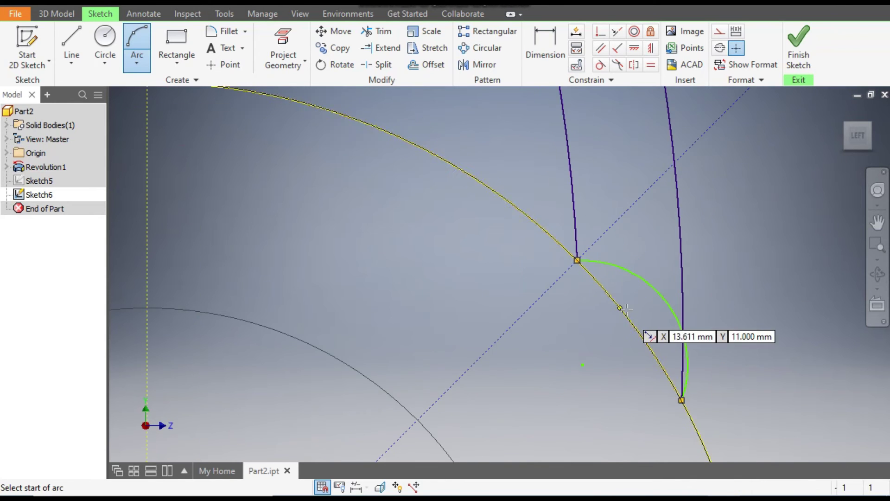
{"action": "scroll", "coordinate": [628, 310], "scroll_direction": "up", "scroll_amount": 5}
{"action": "middle_click_drag", "start_coordinate": [669, 323], "coordinate": [665, 346]}
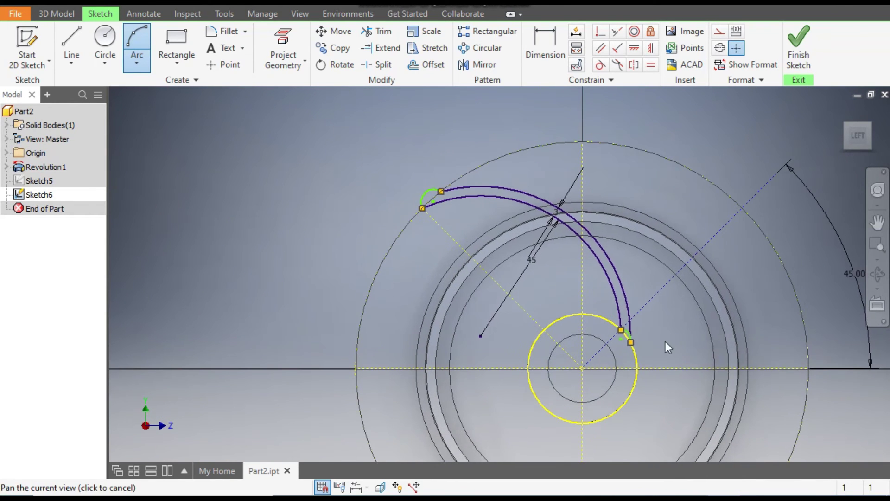
Constrain the outer closing arc concentric with the flange circle and the inner closing arc concentric with the hub circle
{"action": "left_click", "coordinate": [634, 32]}
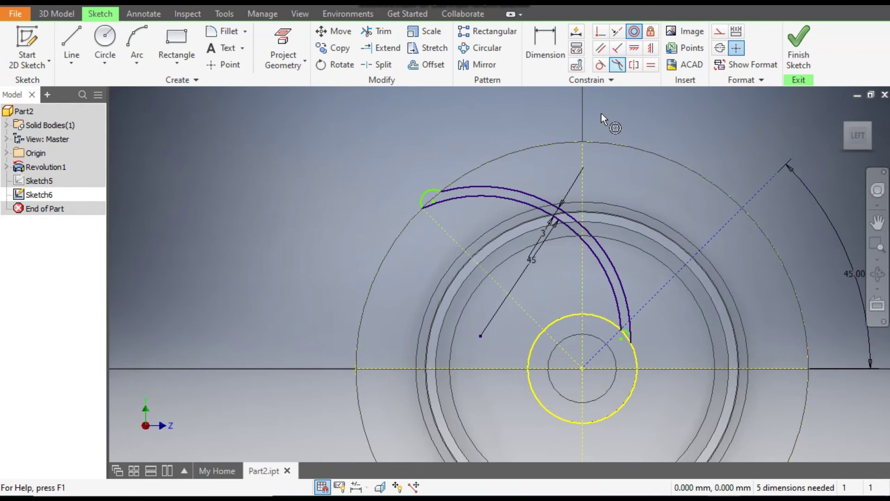
{"action": "left_click", "coordinate": [492, 161]}
{"action": "left_click", "coordinate": [431, 196]}
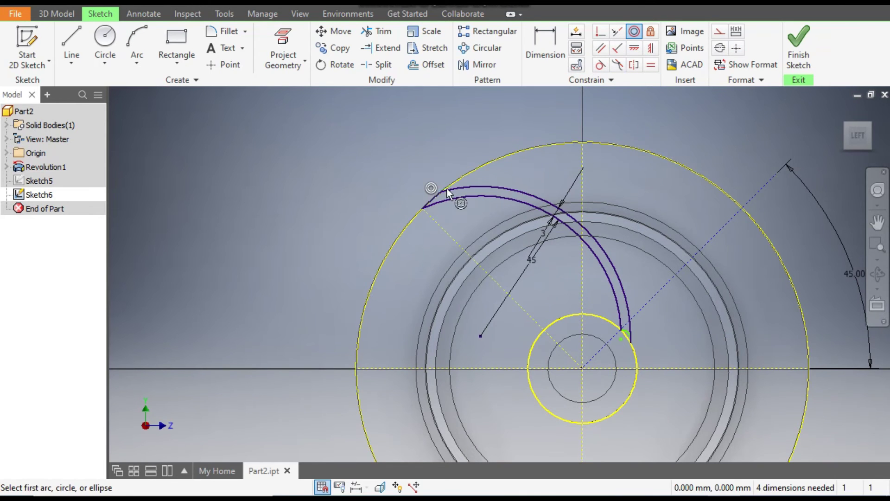
{"action": "left_click", "coordinate": [638, 373]}
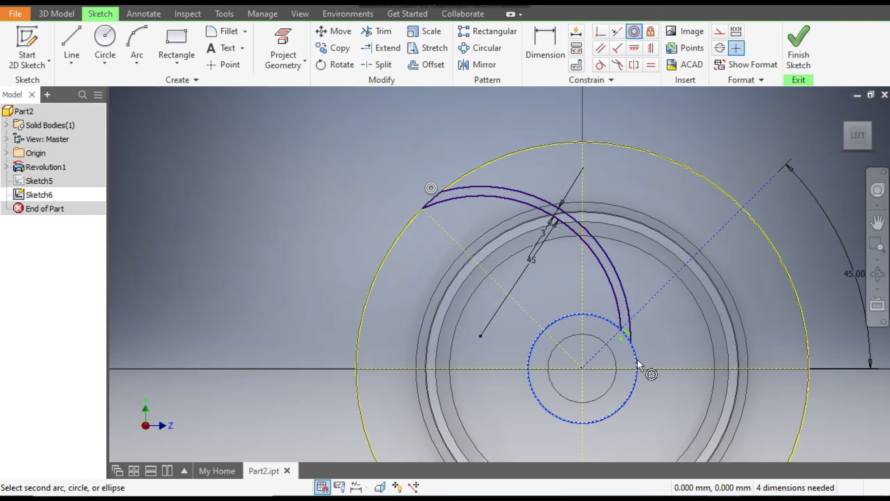
{"action": "scroll", "coordinate": [632, 357], "scroll_direction": "up", "scroll_amount": 5}
{"action": "left_click", "coordinate": [621, 262]}
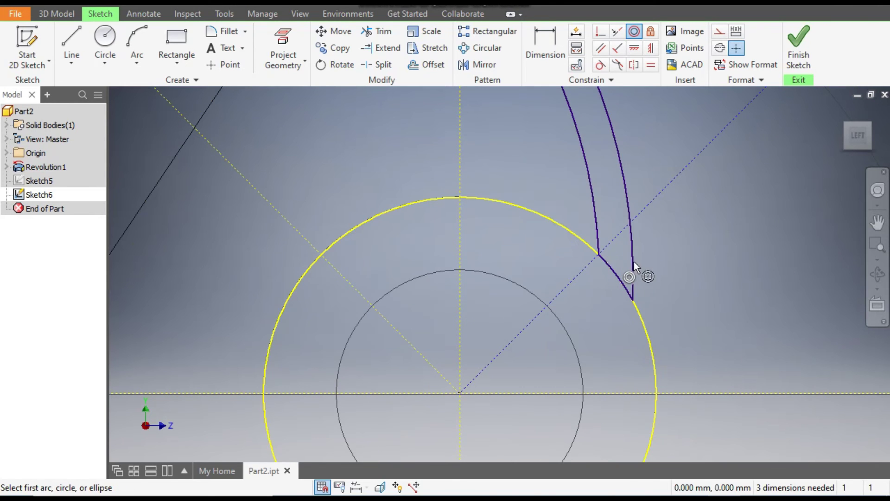
{"action": "scroll", "coordinate": [673, 237], "scroll_direction": "down", "scroll_amount": 5}
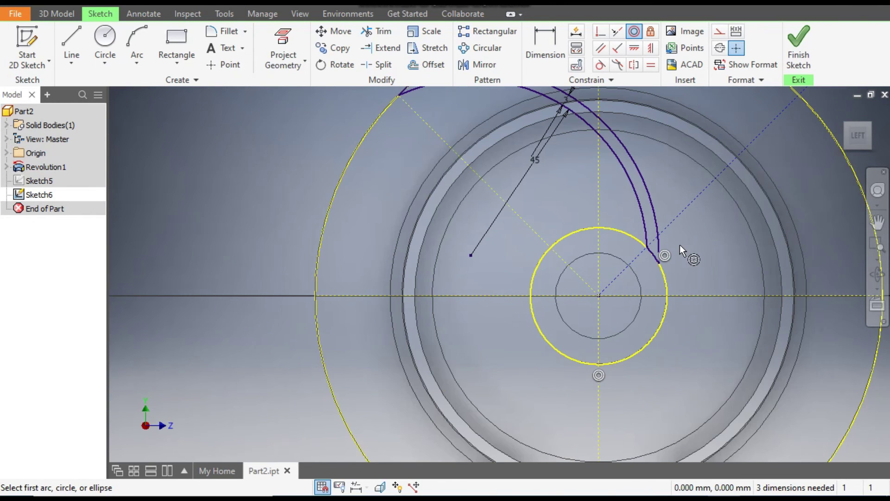
{"action": "key", "text": "Escape"}
{"action": "scroll", "coordinate": [649, 292], "scroll_direction": "down", "scroll_amount": 3}
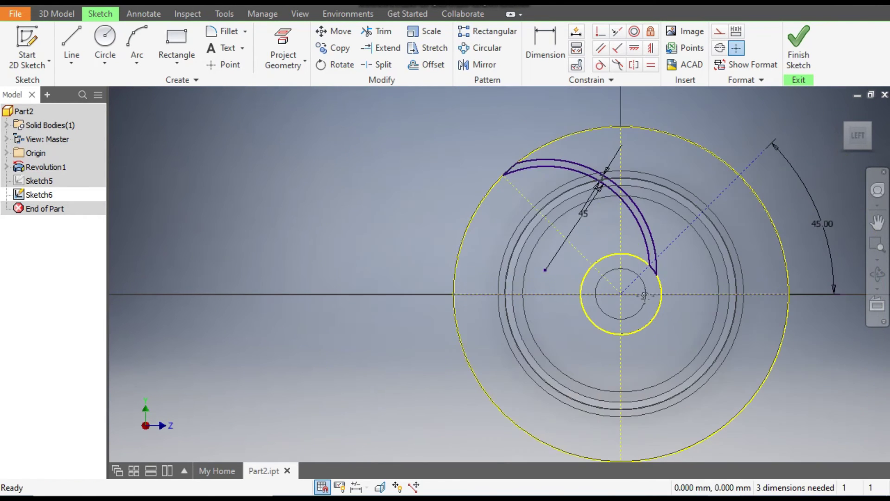
Convert the outer flange circle and the hub circle to construction geometry and finish the sketch
{"action": "middle_click_drag", "start_coordinate": [645, 295], "coordinate": [606, 303]}
{"action": "left_click", "coordinate": [680, 162]}
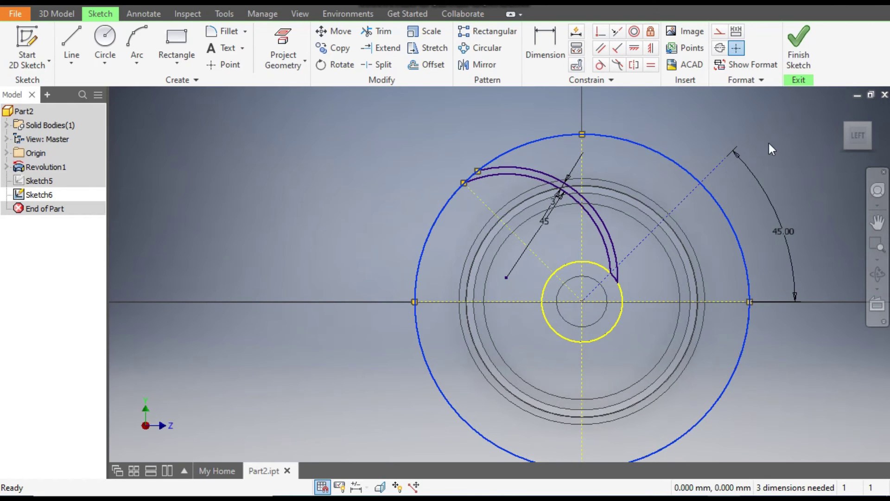
{"action": "left_click", "coordinate": [719, 32]}
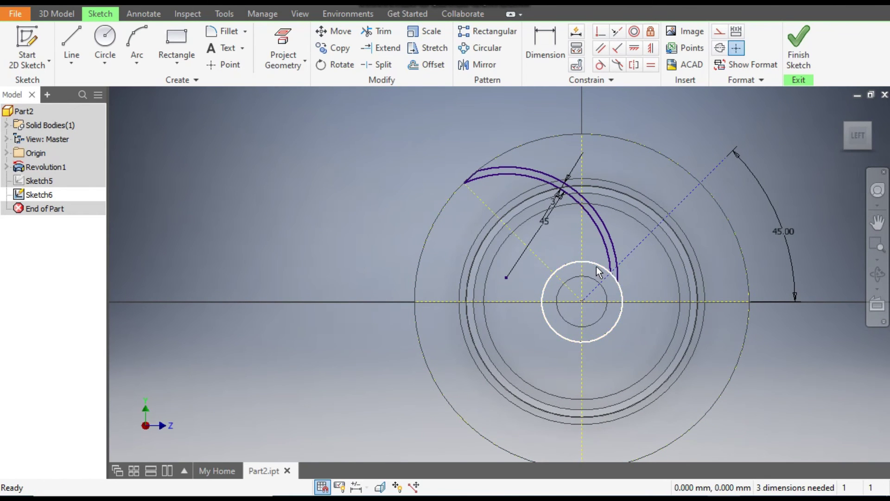
{"action": "left_click", "coordinate": [609, 273]}
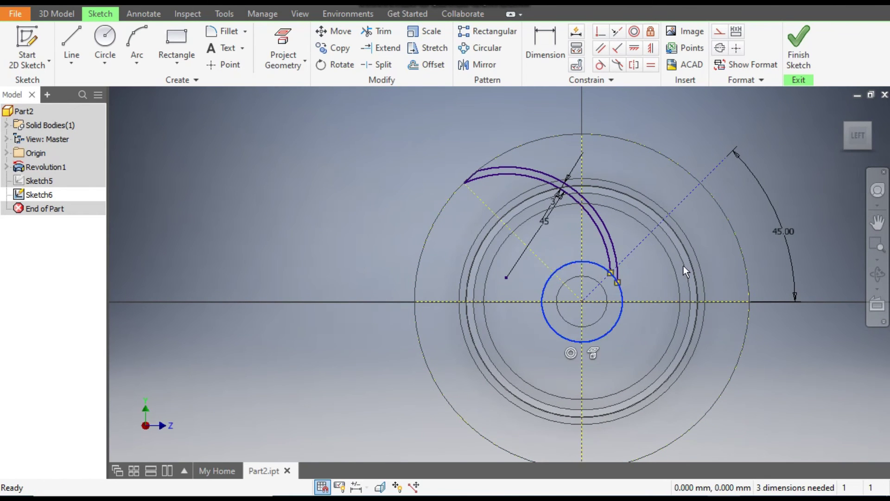
{"action": "left_click", "coordinate": [720, 31]}
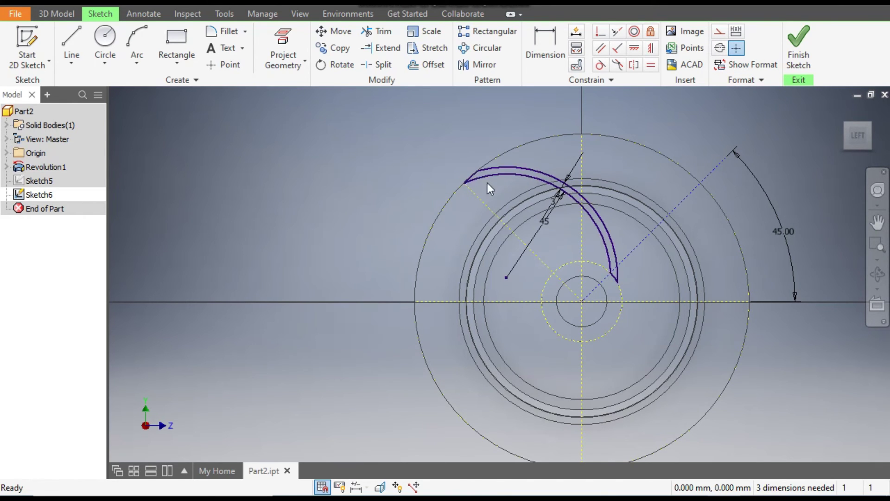
{"action": "left_click", "coordinate": [795, 42]}
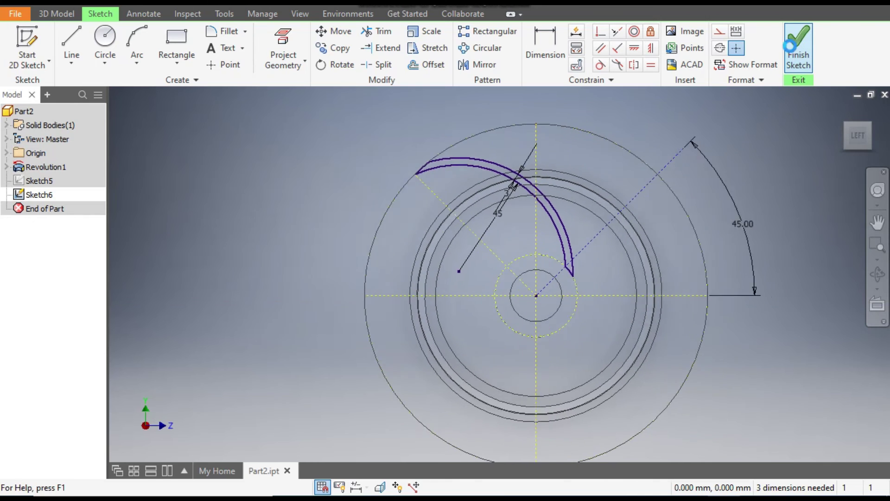
Make the first blade sketch, Sketch5, visible and inspect both flanges' blade profiles together in 3D
{"action": "left_click", "coordinate": [38, 182]}
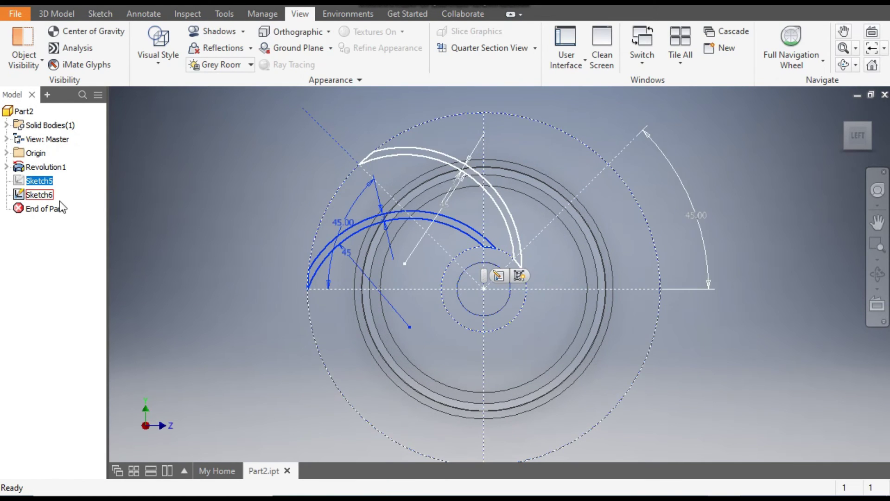
{"action": "left_click", "coordinate": [520, 277]}
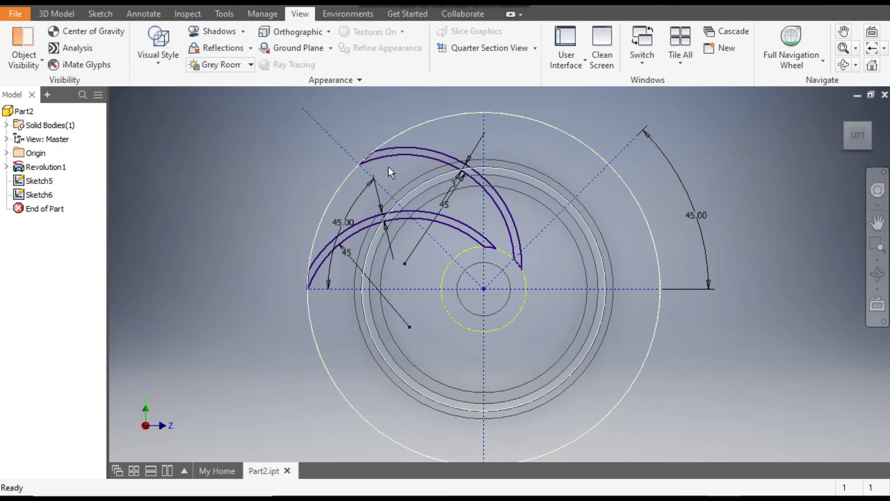
{"action": "left_click", "coordinate": [878, 223]}
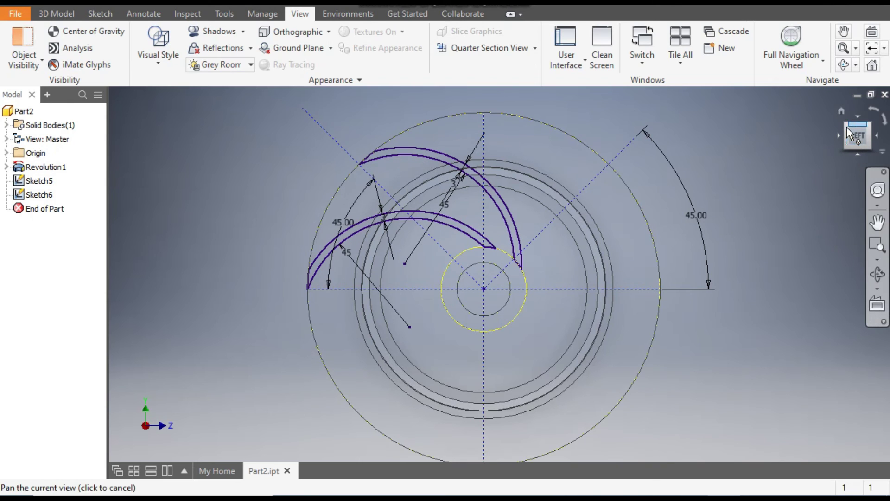
{"action": "left_click", "coordinate": [841, 112]}
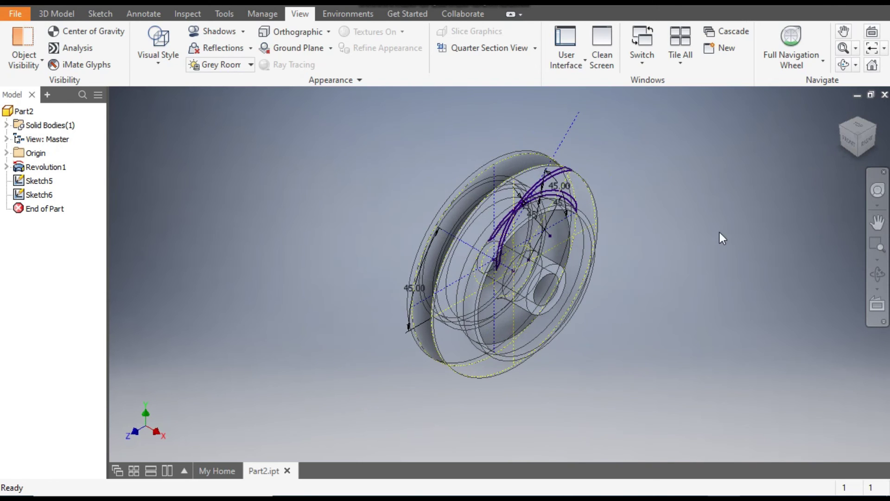
{"action": "middle_click_drag", "start_coordinate": [736, 244], "coordinate": [612, 272], "text": "shift"}
{"action": "scroll", "coordinate": [632, 333], "scroll_direction": "up", "scroll_amount": 3}
{"action": "mouse_move", "coordinate": [633, 333]}
{"action": "middle_mouse_down"}
{"action": "mouse_move", "coordinate": [644, 313]}
{"action": "mouse_move", "coordinate": [657, 330]}
{"action": "mouse_move", "coordinate": [652, 340]}
{"action": "mouse_move", "coordinate": [632, 332]}
{"action": "middle_mouse_up"}
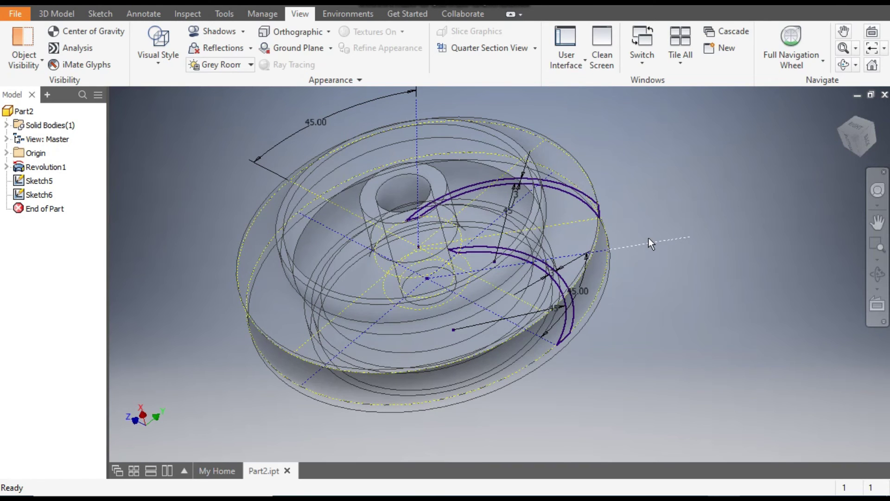
Start a 3D sketch and draw a three-point arc between the outer tips of the two flanges' blade profiles
{"action": "left_click", "coordinate": [103, 12]}
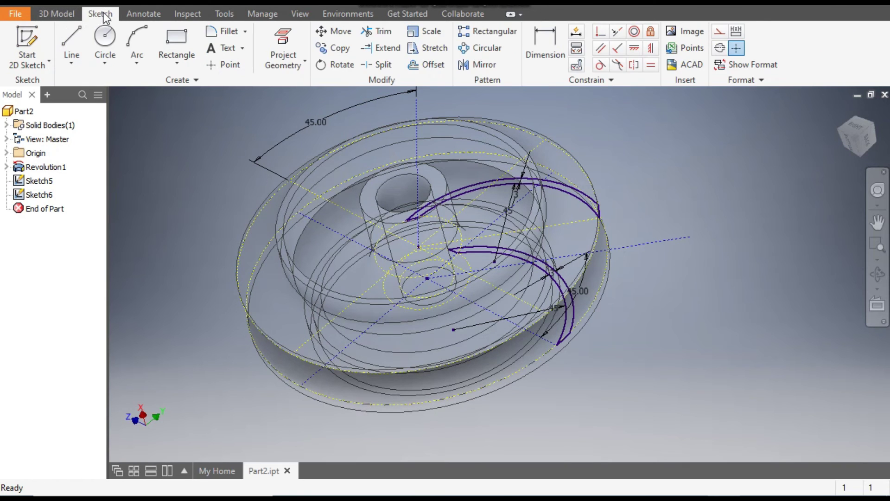
{"action": "left_click", "coordinate": [36, 64]}
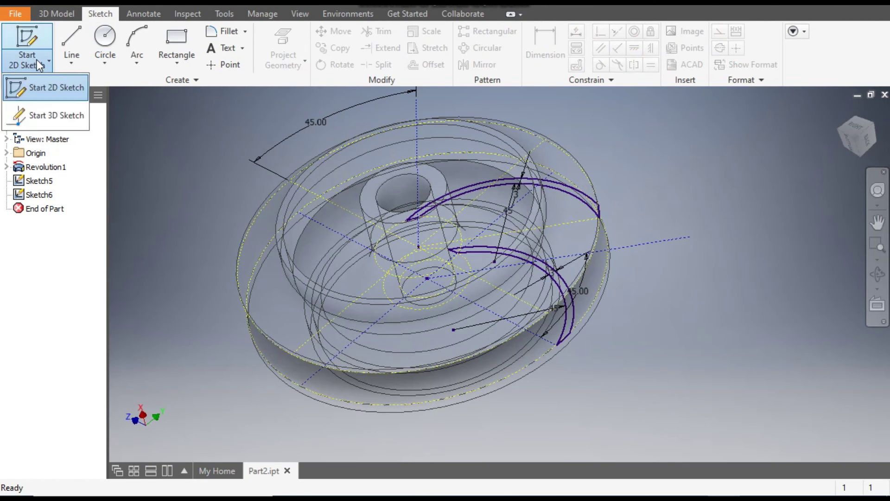
{"action": "left_click", "coordinate": [55, 116]}
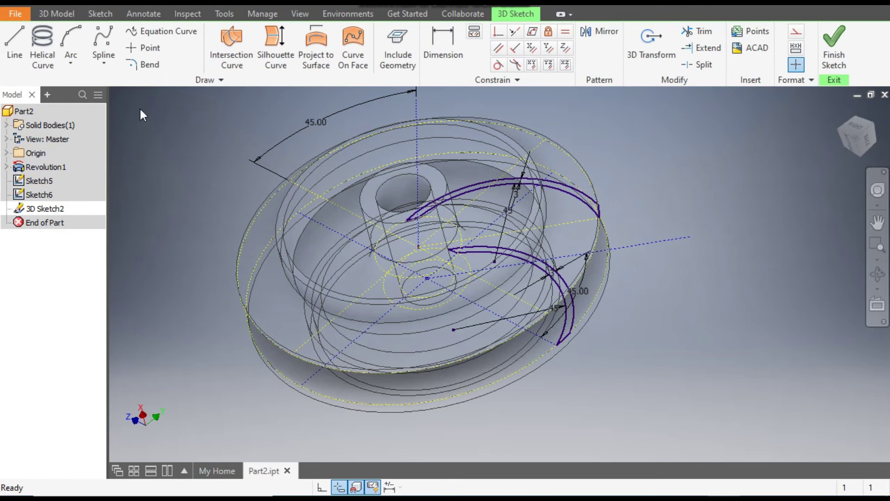
{"action": "left_click", "coordinate": [71, 39]}
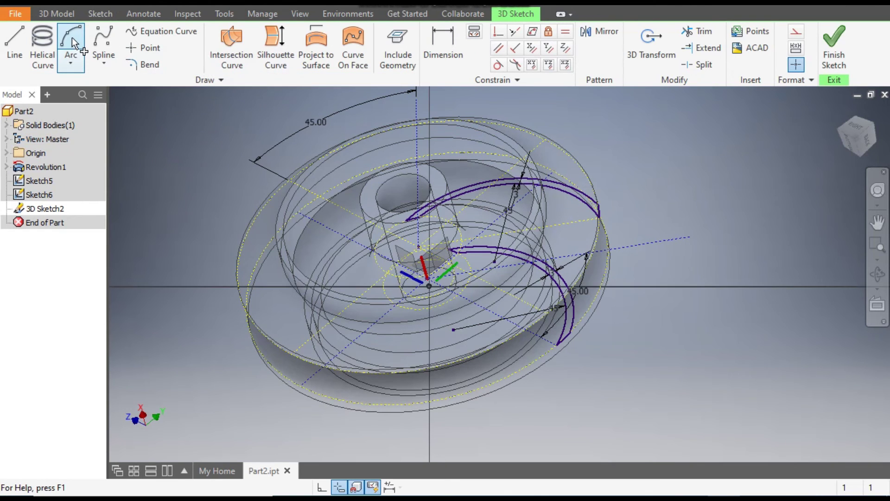
{"action": "scroll", "coordinate": [564, 225], "scroll_direction": "down", "scroll_amount": 3}
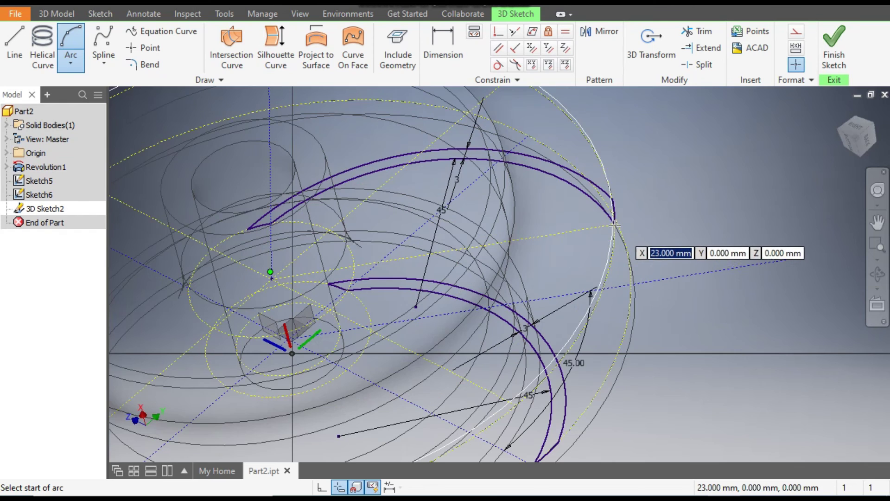
{"action": "scroll", "coordinate": [617, 226], "scroll_direction": "down", "scroll_amount": 3}
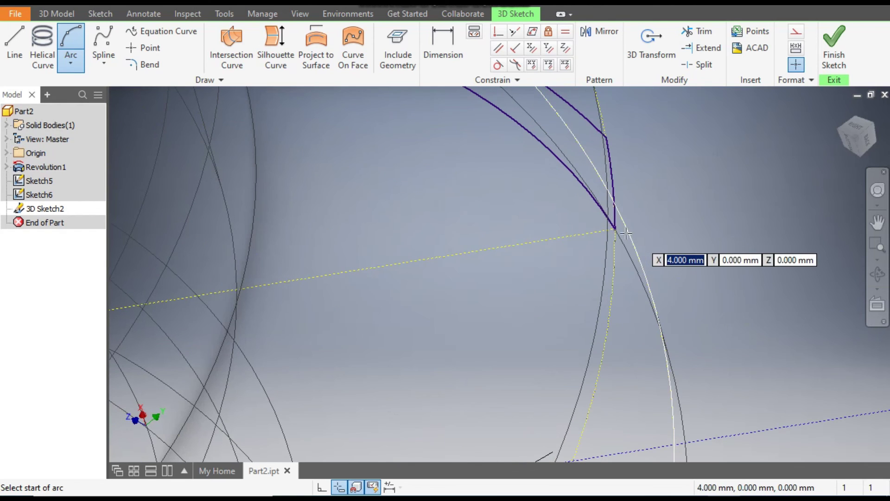
{"action": "left_click", "coordinate": [615, 228]}
{"action": "scroll", "coordinate": [638, 221], "scroll_direction": "up", "scroll_amount": 5}
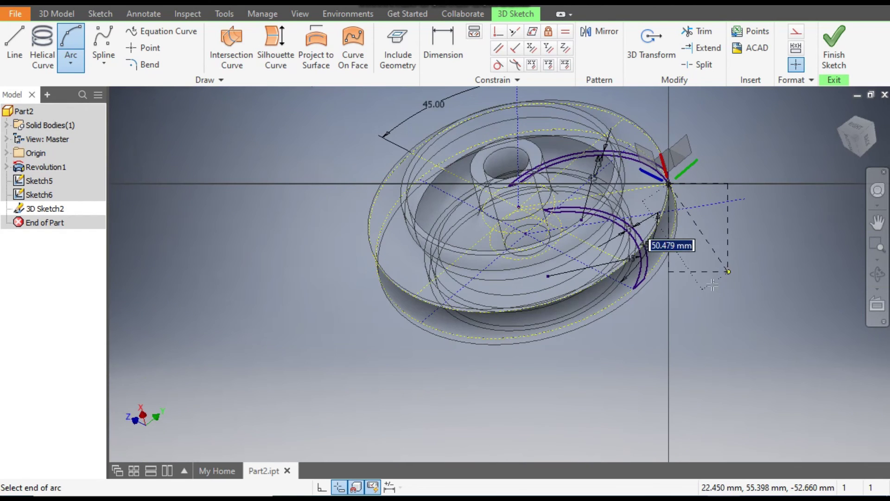
{"action": "scroll", "coordinate": [614, 284], "scroll_direction": "down", "scroll_amount": 4}
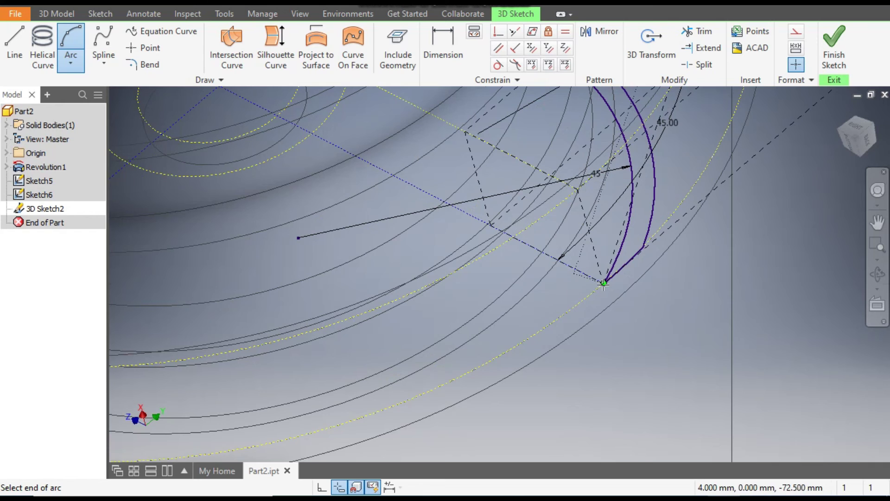
{"action": "left_click", "coordinate": [605, 281]}
{"action": "scroll", "coordinate": [604, 281], "scroll_direction": "up", "scroll_amount": 4}
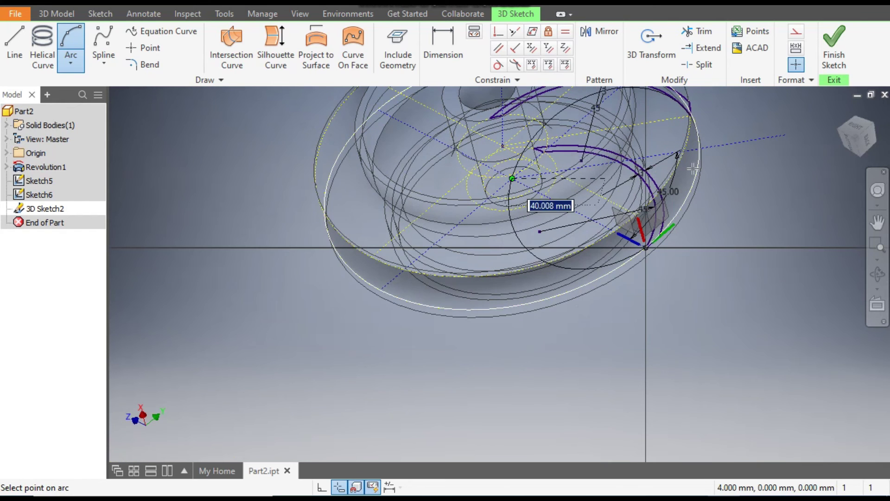
{"action": "scroll", "coordinate": [689, 171], "scroll_direction": "down", "scroll_amount": 2}
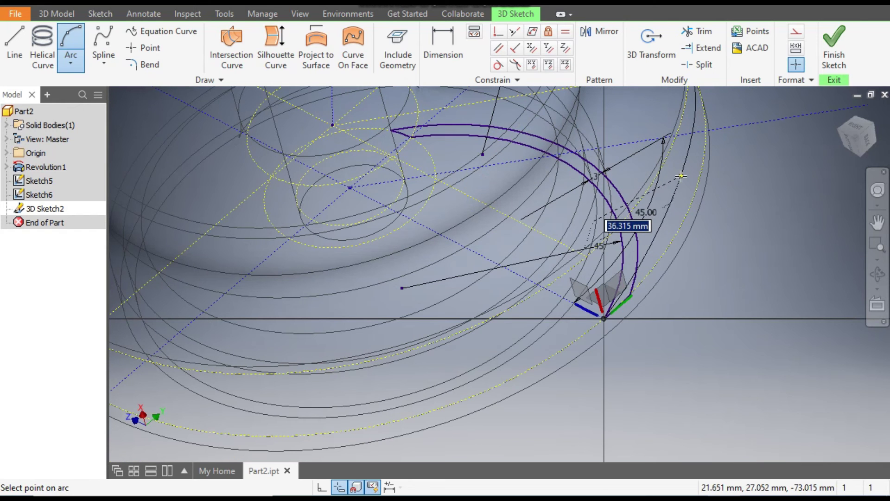
{"action": "left_click", "coordinate": [681, 176]}
{"action": "scroll", "coordinate": [729, 266], "scroll_direction": "up", "scroll_amount": 3}
{"action": "middle_click_drag", "start_coordinate": [729, 266], "coordinate": [730, 338]}
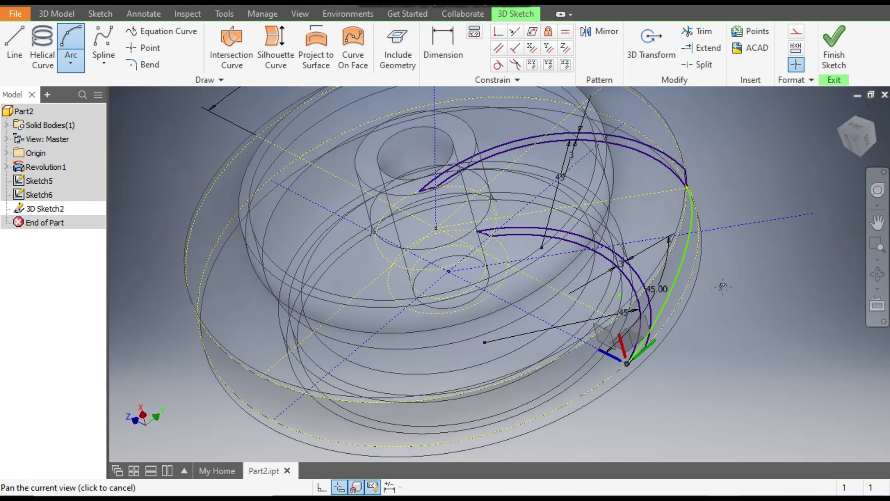
{"action": "scroll", "coordinate": [686, 209], "scroll_direction": "up", "scroll_amount": 5}
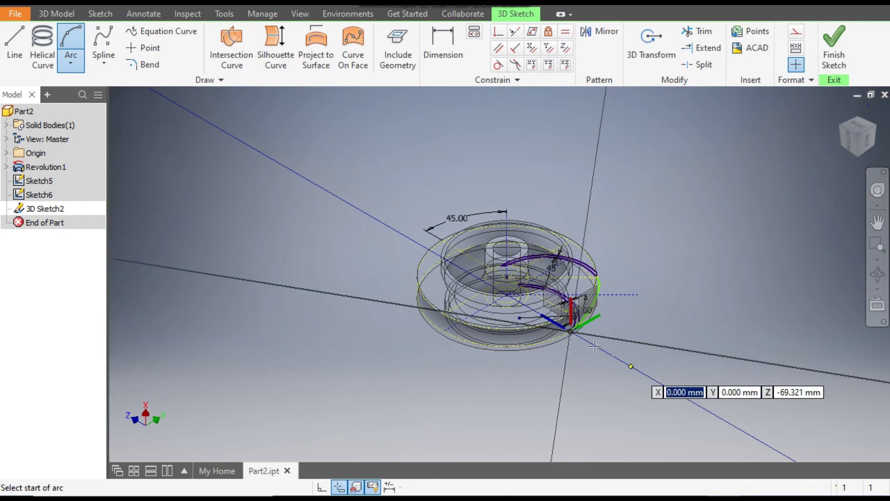
{"action": "middle_click_drag", "start_coordinate": [628, 343], "coordinate": [588, 330], "text": "shift"}
{"action": "scroll", "coordinate": [640, 320], "scroll_direction": "down", "scroll_amount": 5}
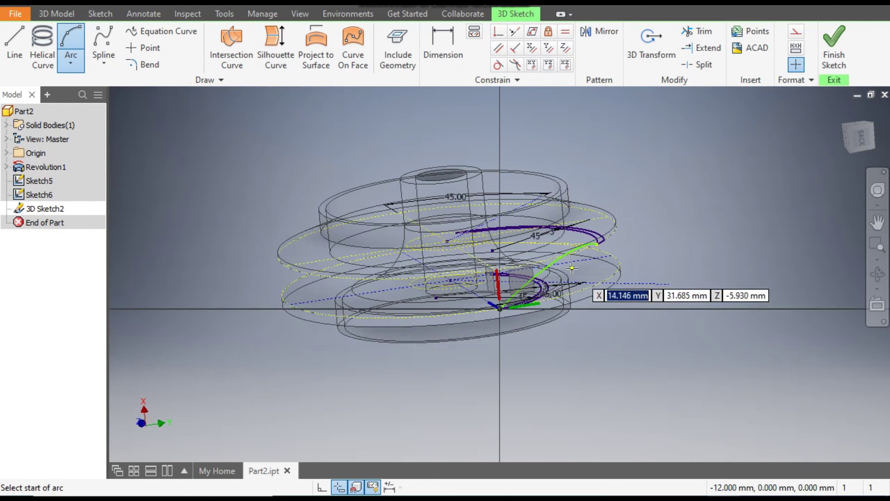
{"action": "key", "text": "Escape"}
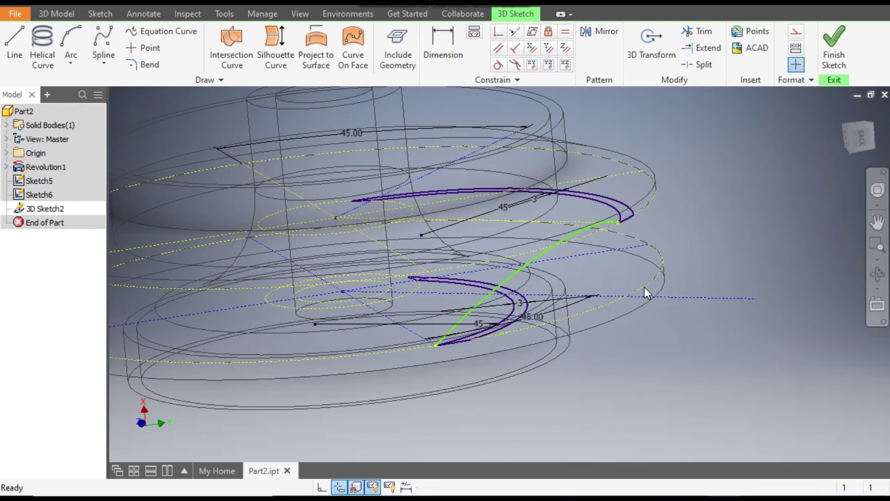
Reshape the arc joining the blade tips into a shallower curve with a radius of about 180 mm
{"action": "left_click_drag", "start_coordinate": [536, 259], "coordinate": [560, 267]}
{"action": "middle_click_drag", "start_coordinate": [747, 207], "coordinate": [575, 327], "text": "shift"}
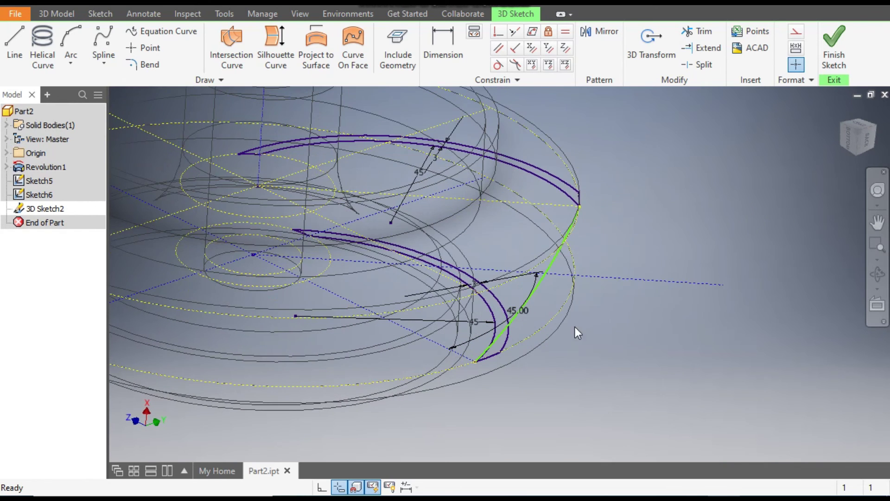
{"action": "scroll", "coordinate": [552, 261], "scroll_direction": "down", "scroll_amount": 3}
{"action": "scroll", "coordinate": [552, 260], "scroll_direction": "up", "scroll_amount": 5}
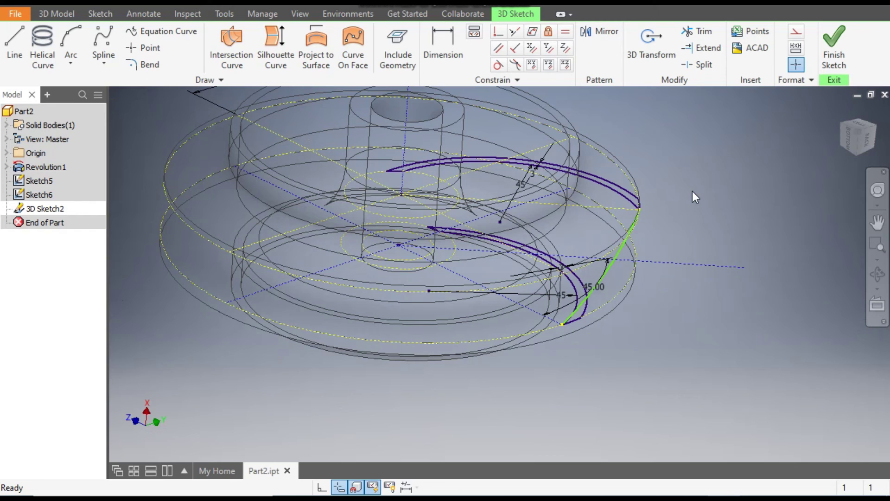
Dimension the connecting arc's radius as 180 mm and finish the 3D sketch
{"action": "left_click", "coordinate": [442, 41]}
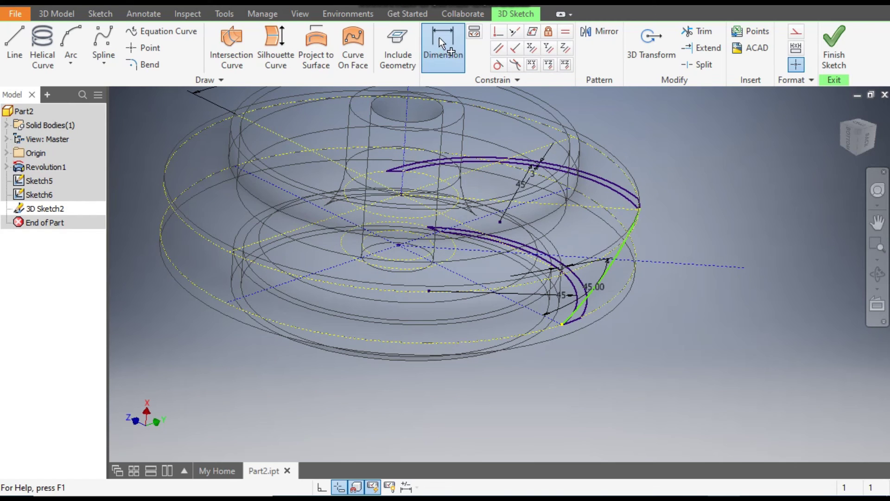
{"action": "left_click", "coordinate": [618, 254]}
{"action": "left_click", "coordinate": [658, 251]}
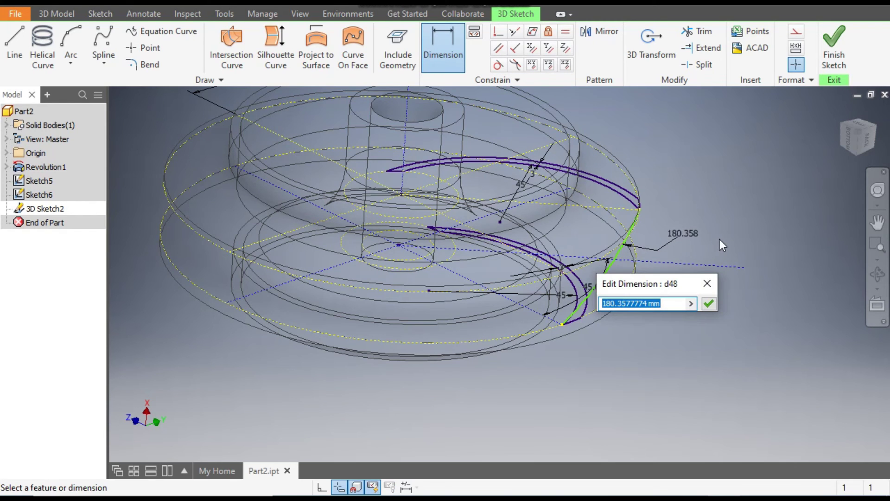
{"action": "type", "text": "180"}
{"action": "key", "text": "Return"}
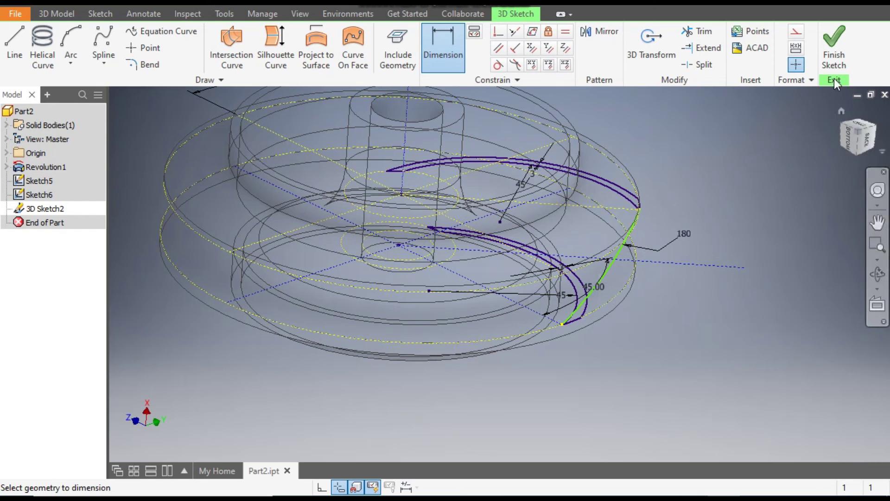
{"action": "left_click", "coordinate": [832, 46]}
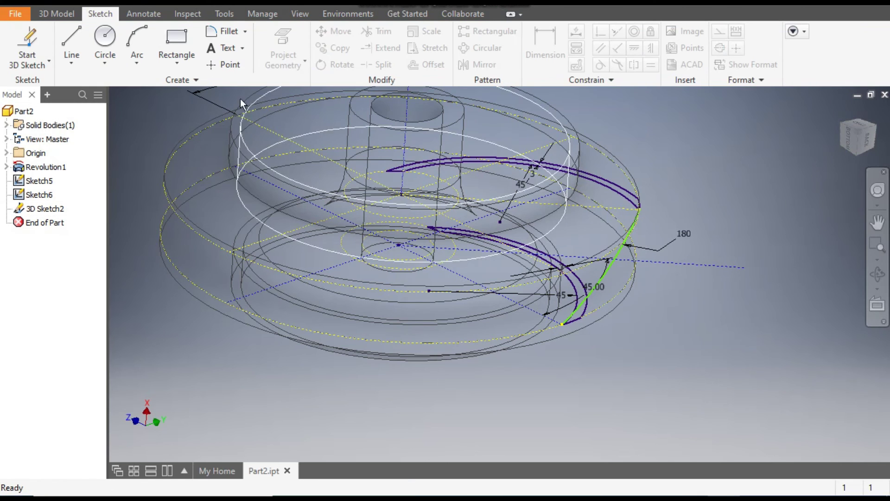
{"action": "left_click", "coordinate": [303, 11]}
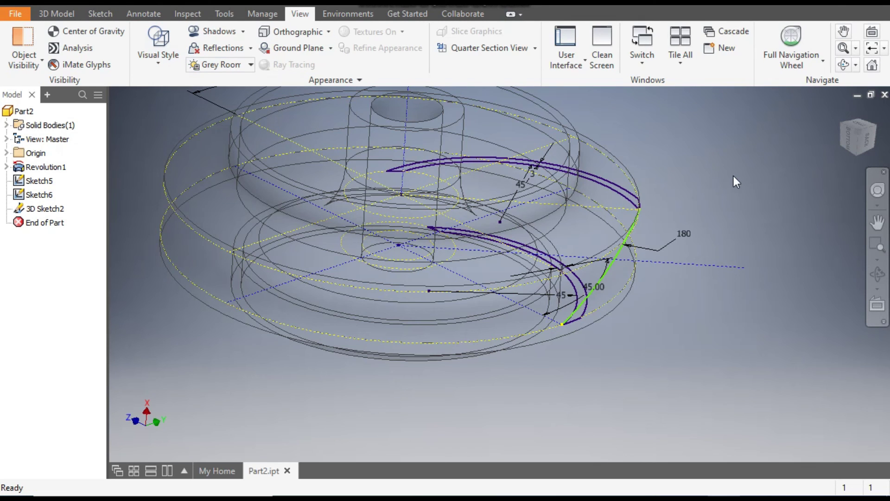
Loft a solid blade between the Sketch6 and Sketch5 profiles, using the arc in 3D Sketch2 as the rail
{"action": "left_click", "coordinate": [58, 14]}
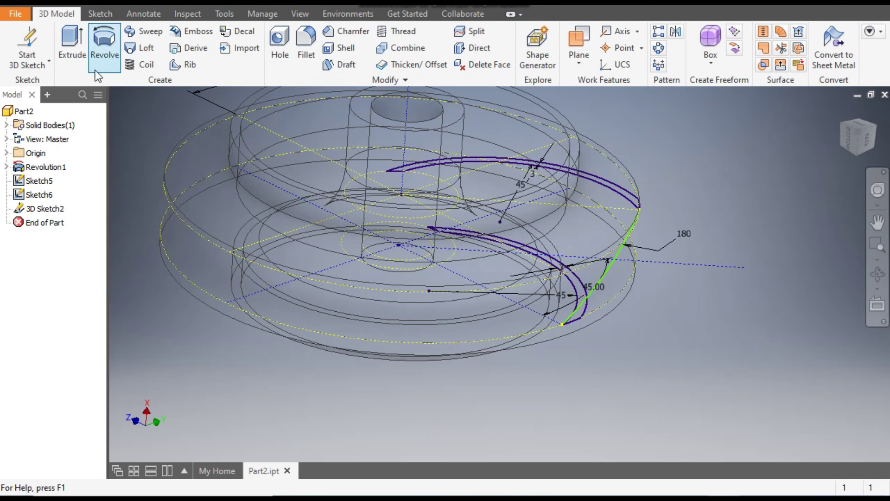
{"action": "left_click", "coordinate": [140, 47]}
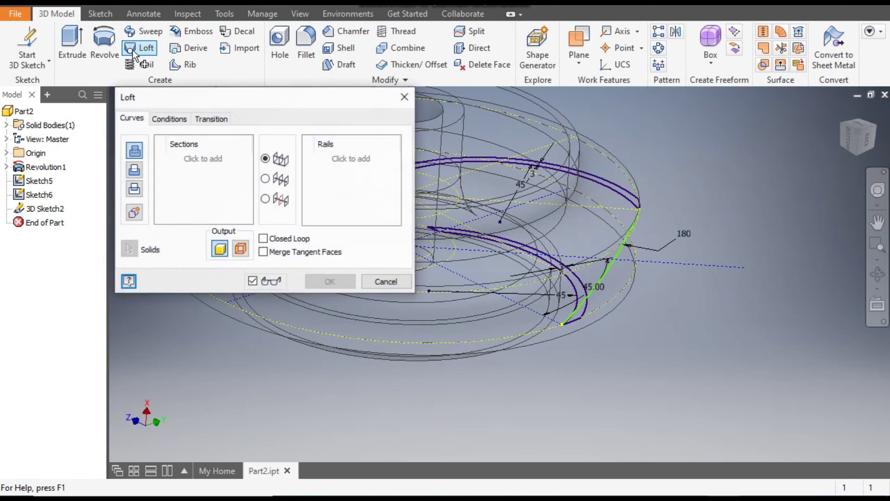
{"action": "left_click", "coordinate": [605, 184]}
{"action": "middle_click_drag", "start_coordinate": [674, 187], "coordinate": [817, 180]}
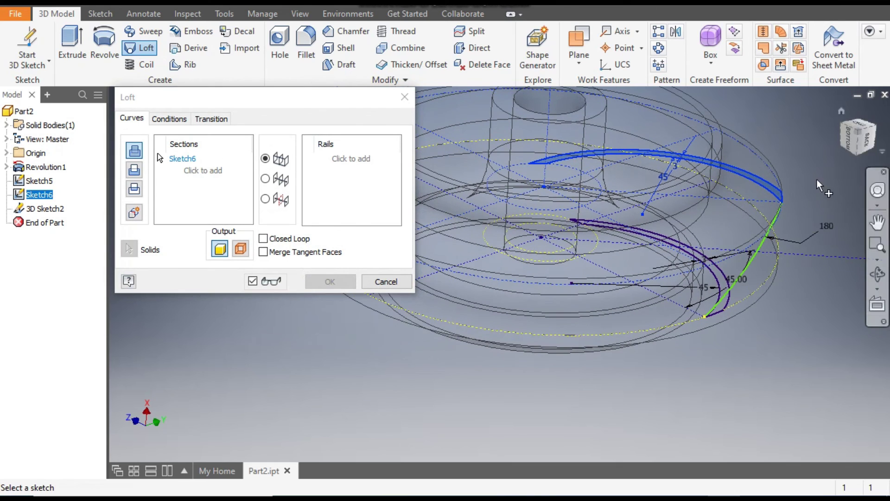
{"action": "left_click", "coordinate": [720, 281]}
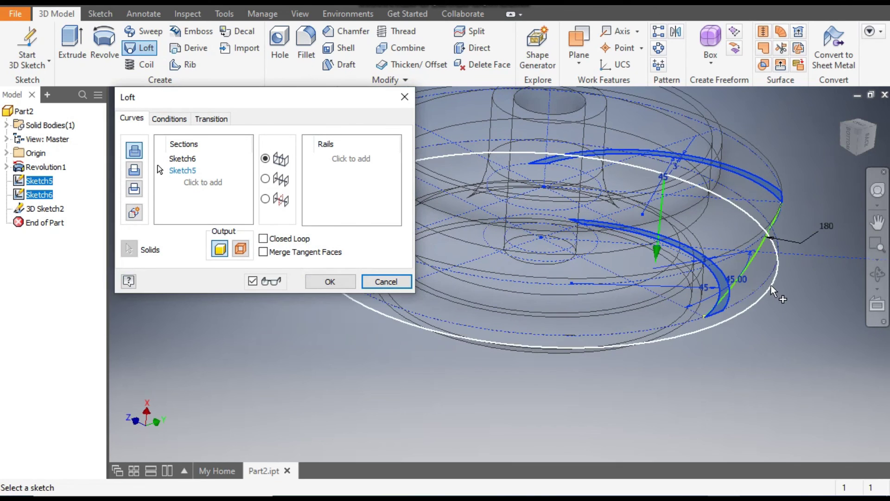
{"action": "middle_click_drag", "start_coordinate": [761, 291], "coordinate": [691, 314]}
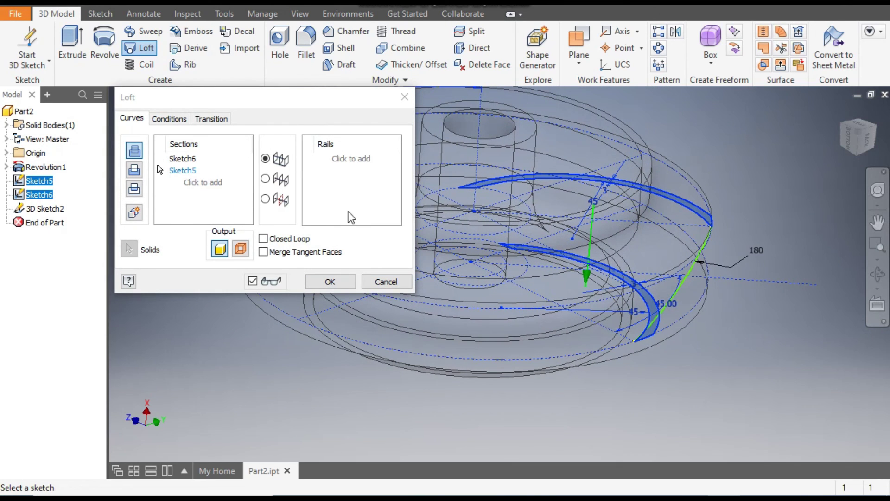
{"action": "left_click", "coordinate": [353, 162]}
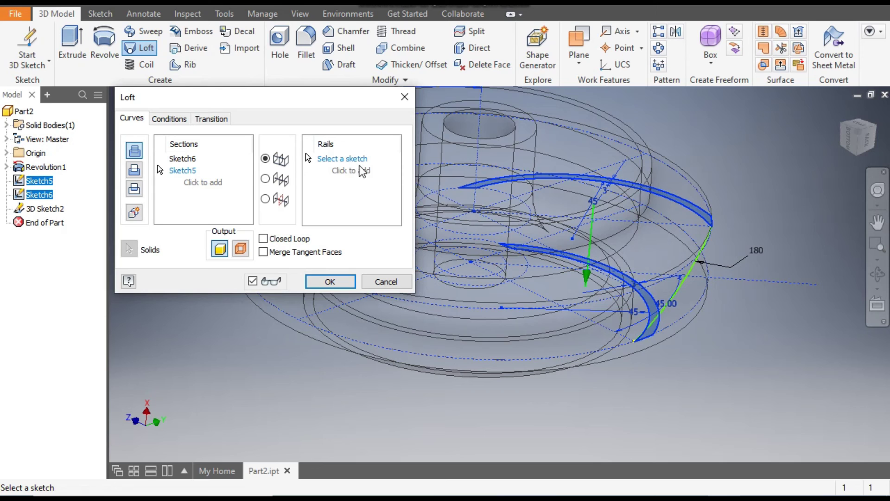
{"action": "left_click", "coordinate": [691, 270]}
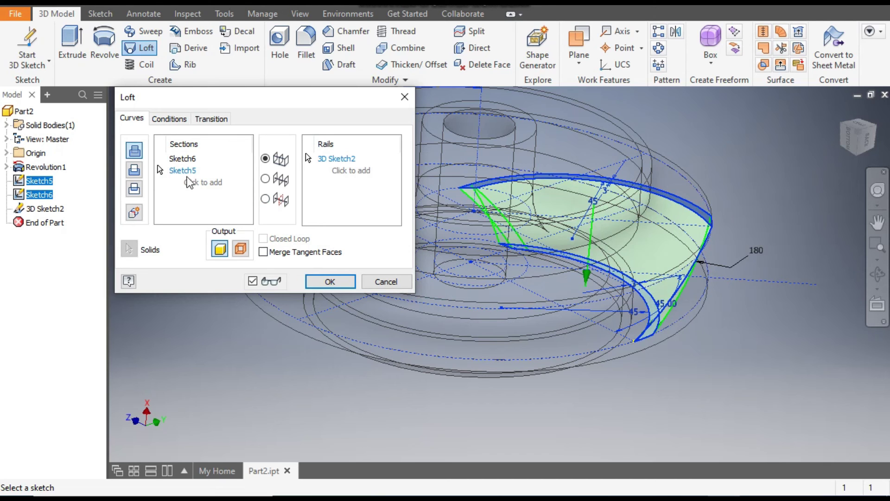
{"action": "left_click", "coordinate": [337, 282]}
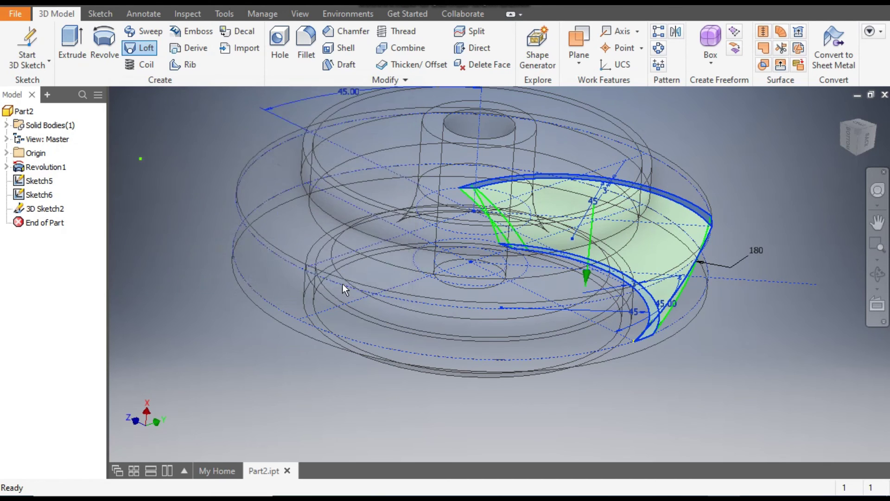
Set the visual style to Shaded with Edges and inspect the lofted blade, ending in the Right view with the whole part fitted
{"action": "middle_click_drag", "start_coordinate": [782, 213], "coordinate": [760, 241]}
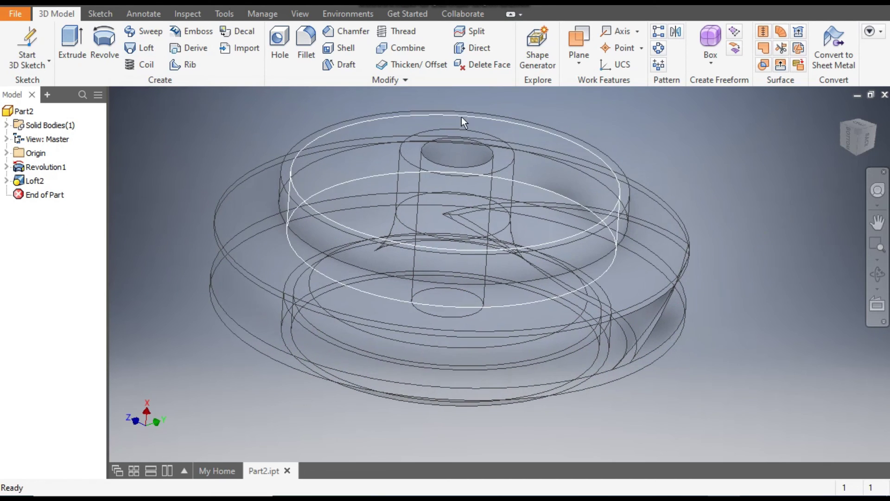
{"action": "left_click", "coordinate": [300, 14]}
{"action": "left_click", "coordinate": [161, 62]}
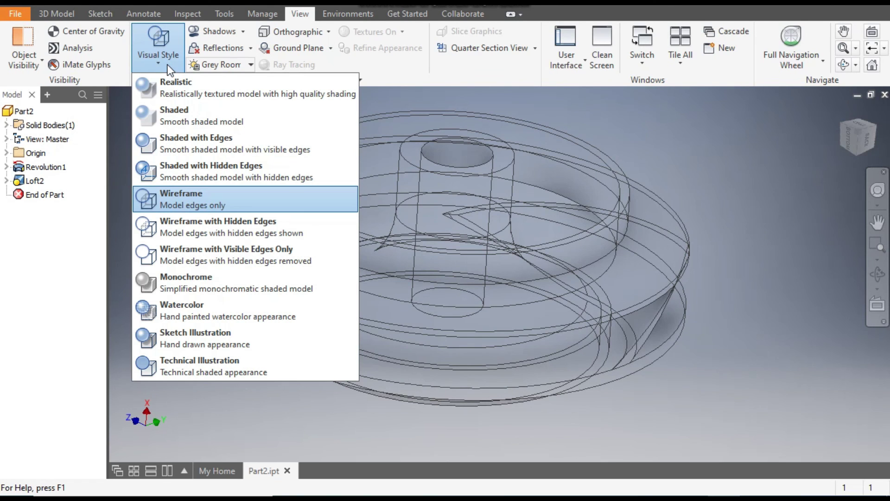
{"action": "left_click", "coordinate": [201, 139]}
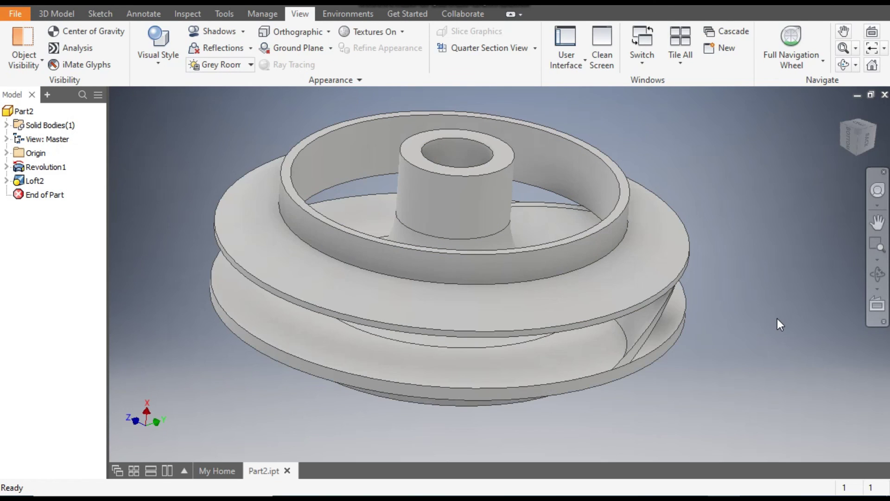
{"action": "middle_click_drag", "start_coordinate": [777, 319], "coordinate": [656, 316], "text": "shift"}
{"action": "left_click_drag", "start_coordinate": [700, 320], "coordinate": [755, 333]}
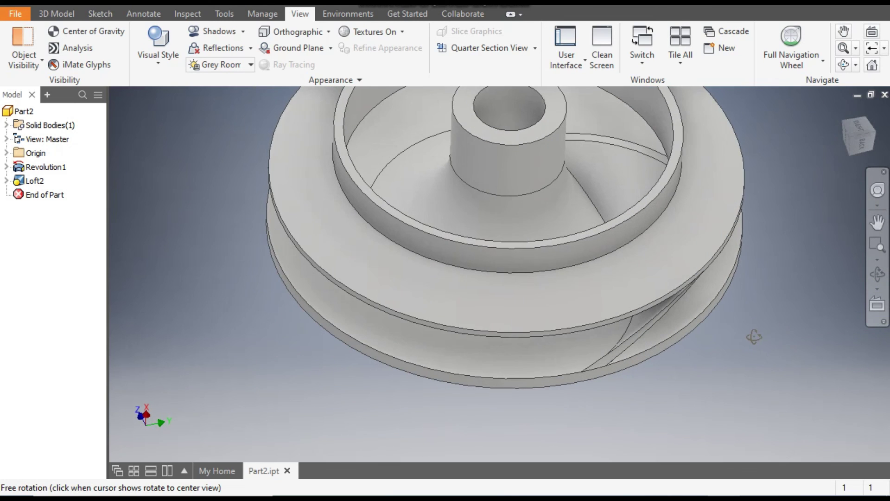
{"action": "left_click", "coordinate": [859, 135]}
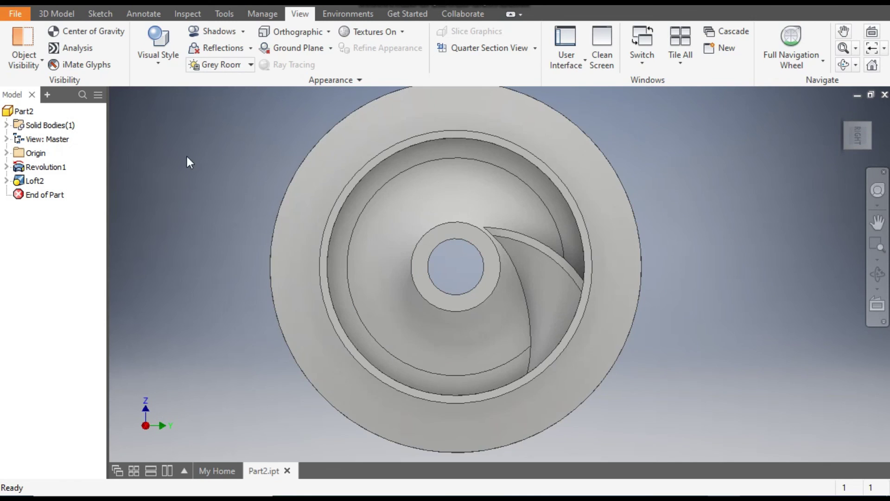
{"action": "key", "text": "Home"}
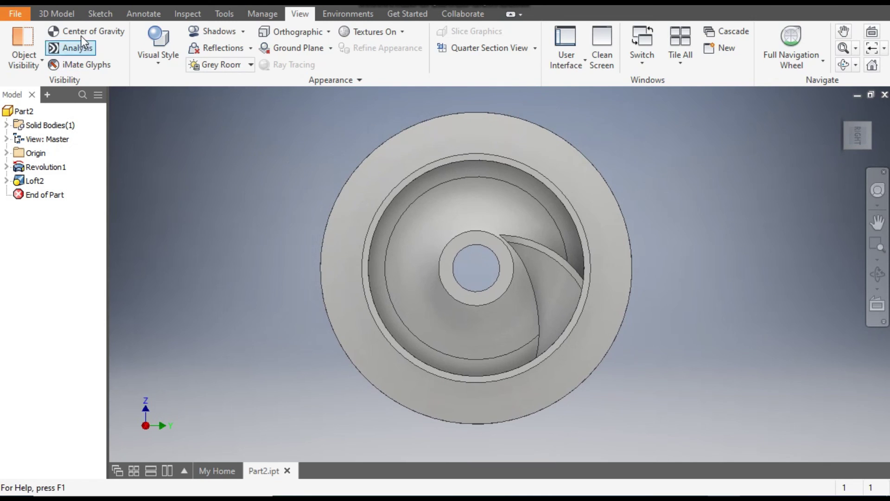
Circular-pattern the lofted blade about the impeller's central axis with 5 occurrences over 360 degrees
{"action": "left_click", "coordinate": [57, 13]}
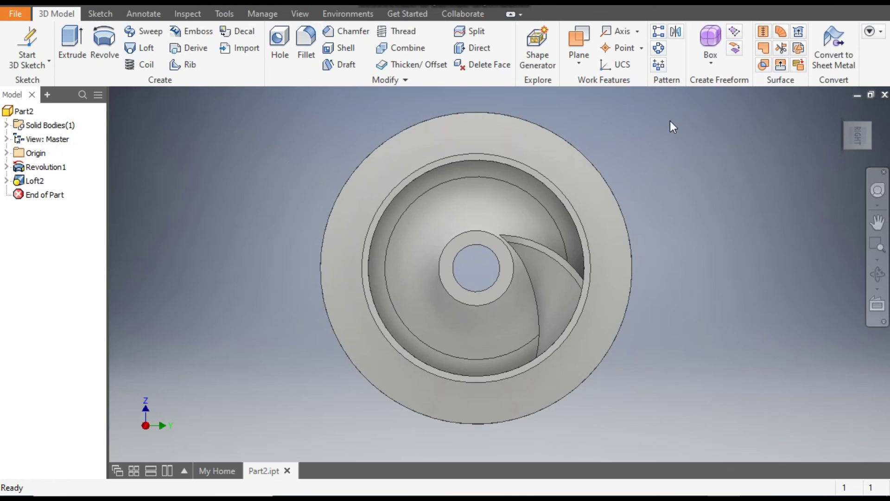
{"action": "left_click", "coordinate": [659, 52]}
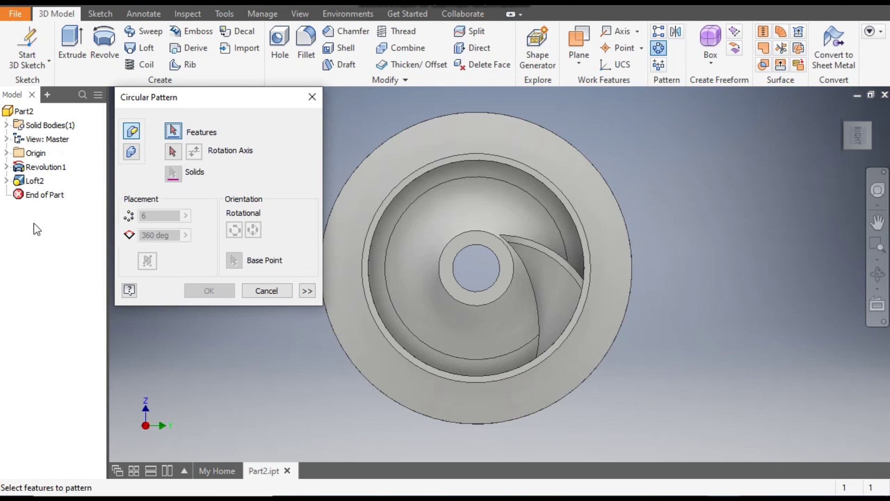
{"action": "left_click", "coordinate": [34, 181]}
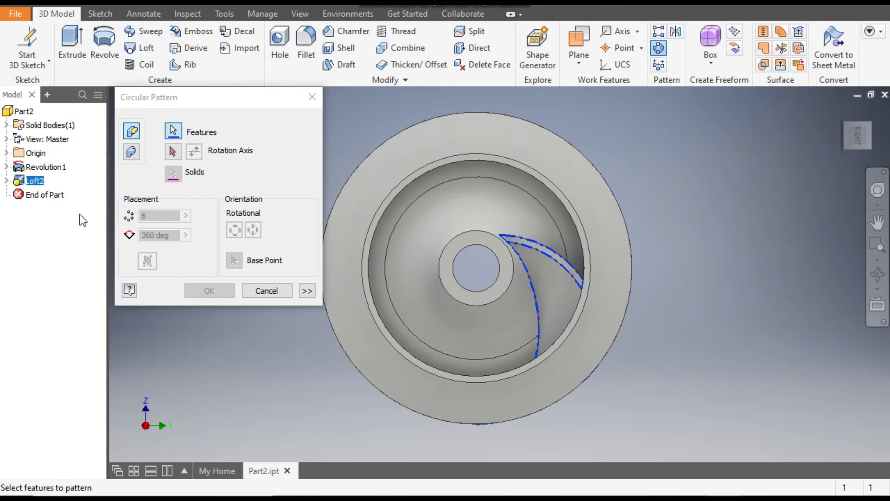
{"action": "left_click", "coordinate": [173, 153]}
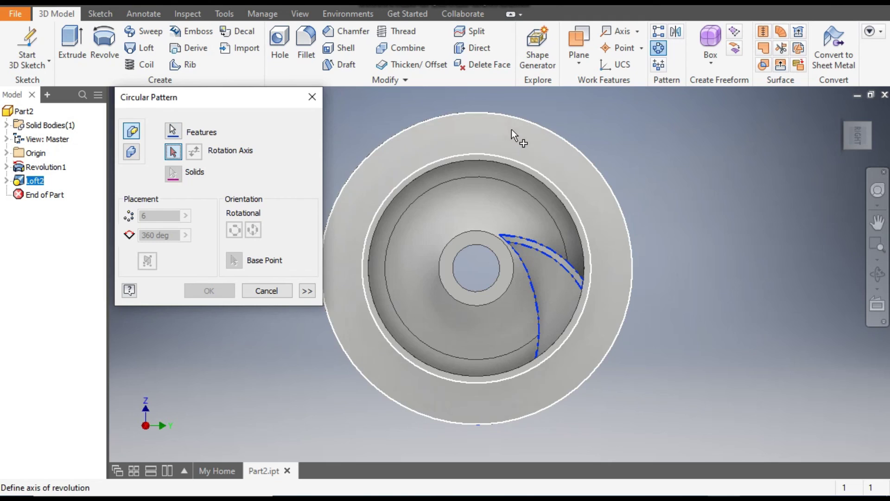
{"action": "left_click", "coordinate": [519, 117]}
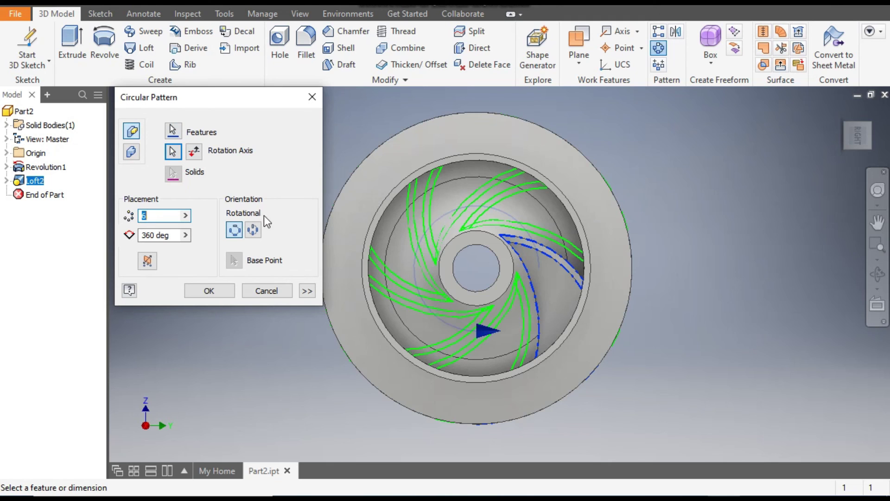
{"action": "type", "text": "5"}
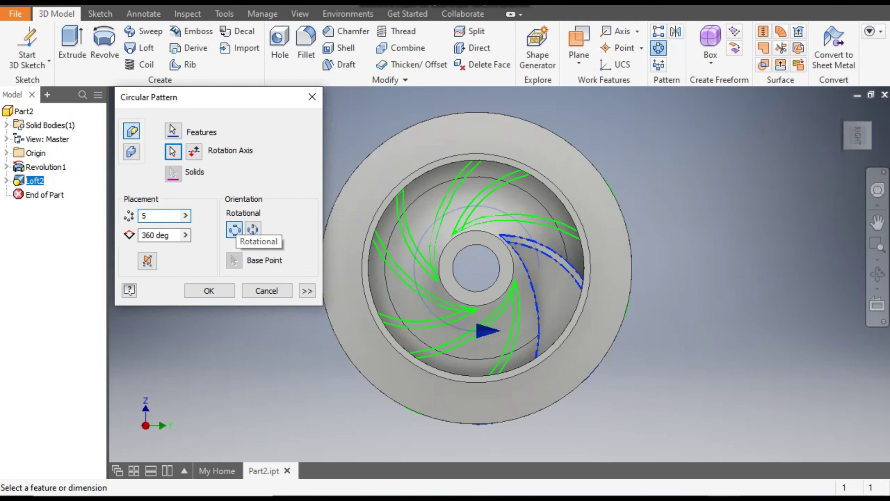
{"action": "left_click", "coordinate": [221, 291]}
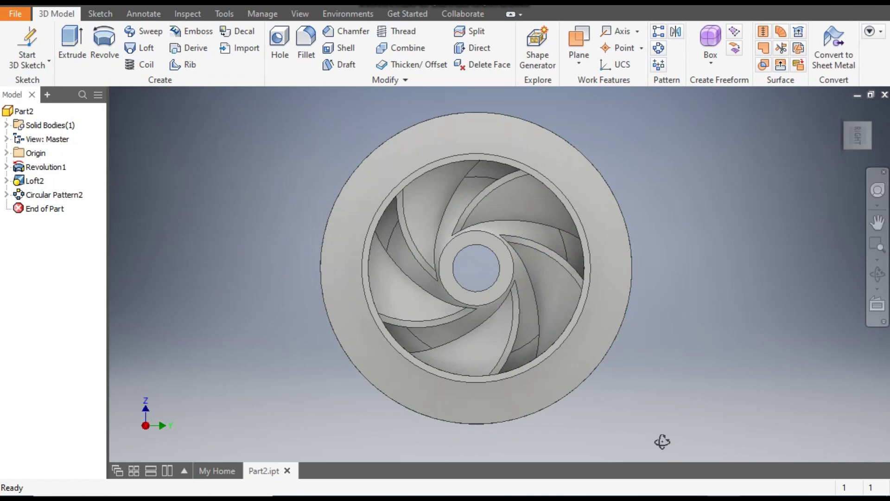
Start a new 2D sketch on the flat annular end face of the hub, on the open side of the impeller
{"action": "middle_click_drag", "start_coordinate": [661, 441], "coordinate": [668, 342], "text": "shift"}
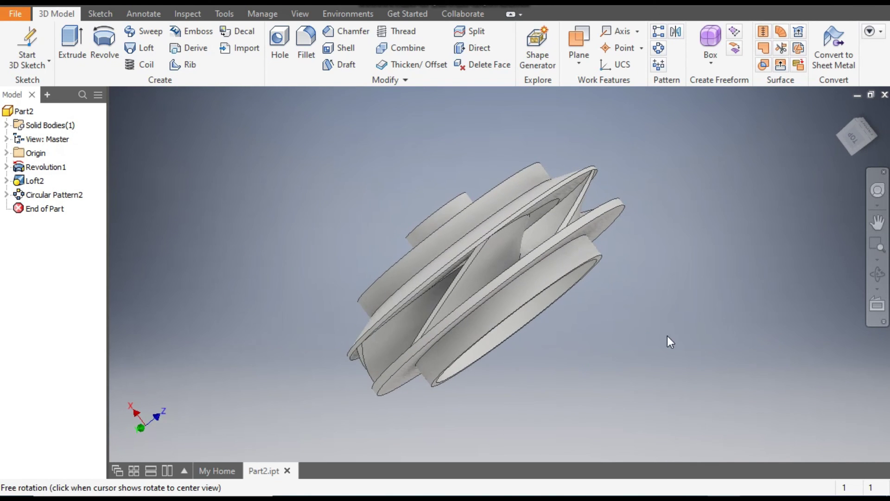
{"action": "middle_click_drag", "start_coordinate": [656, 294], "coordinate": [694, 311], "text": "shift"}
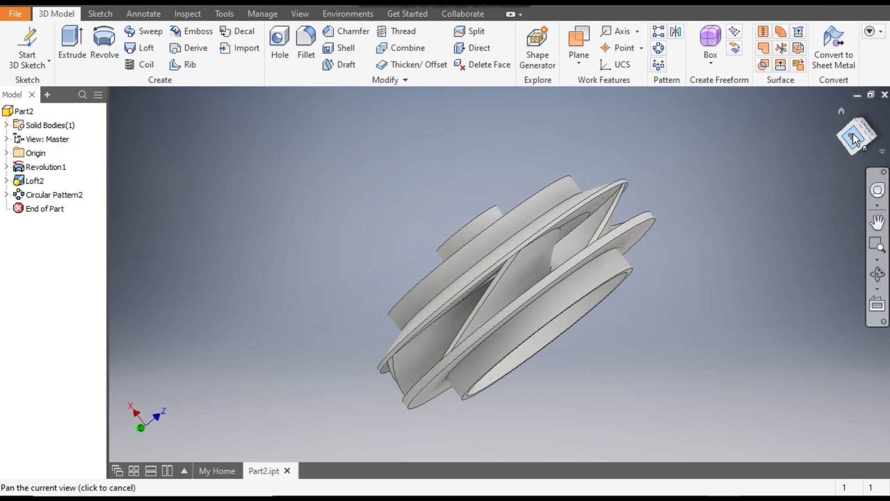
{"action": "left_click", "coordinate": [841, 111]}
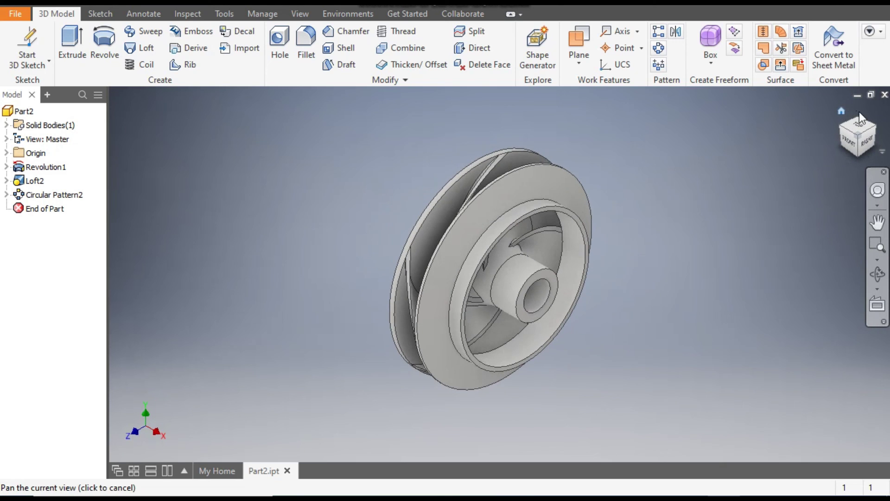
{"action": "left_click_drag", "start_coordinate": [858, 130], "coordinate": [579, 316]}
{"action": "scroll", "coordinate": [580, 316], "scroll_direction": "up", "scroll_amount": 3}
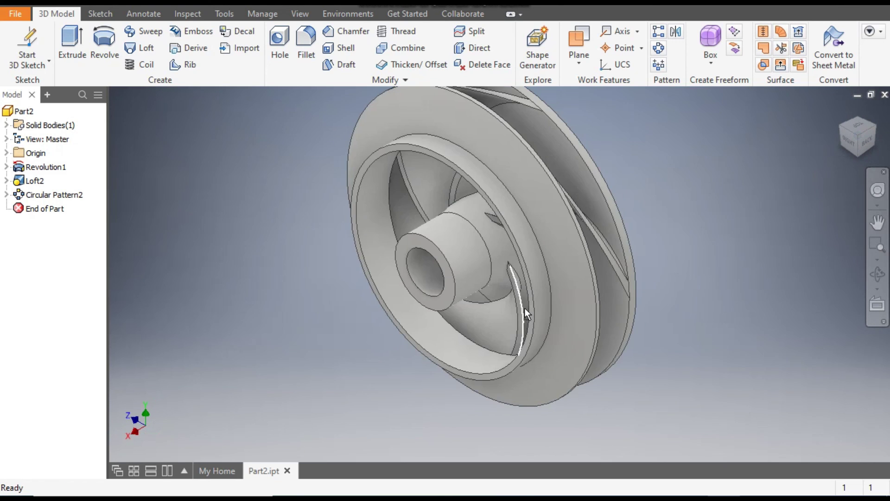
{"action": "left_click", "coordinate": [477, 241]}
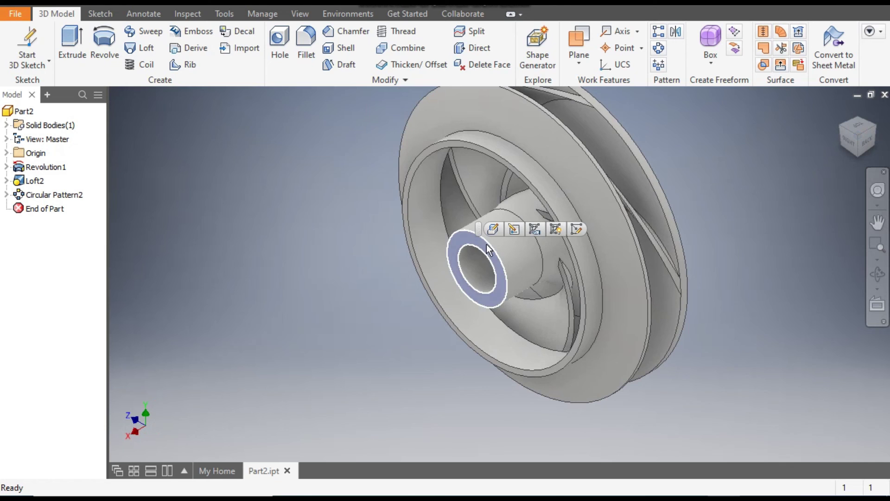
{"action": "left_click", "coordinate": [580, 228]}
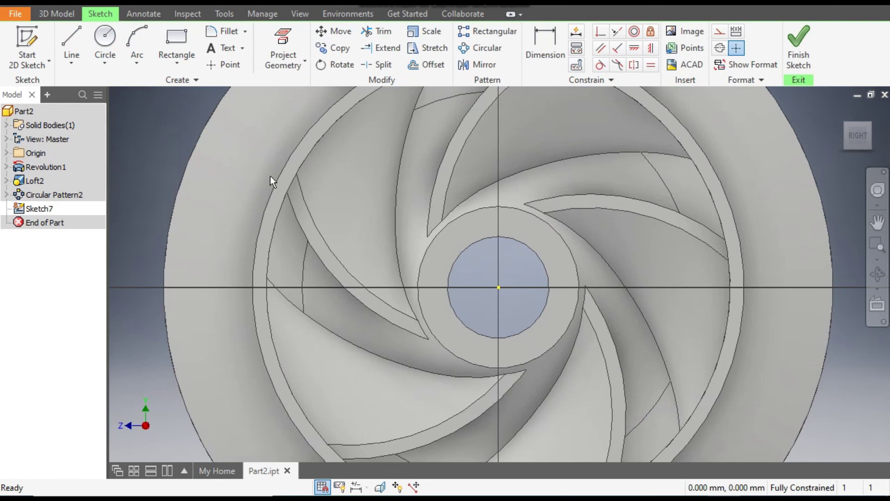
Sketch a 6 by 6 mm two-point center rectangle centered on the uppermost point of the bore edge
{"action": "left_click", "coordinate": [172, 62]}
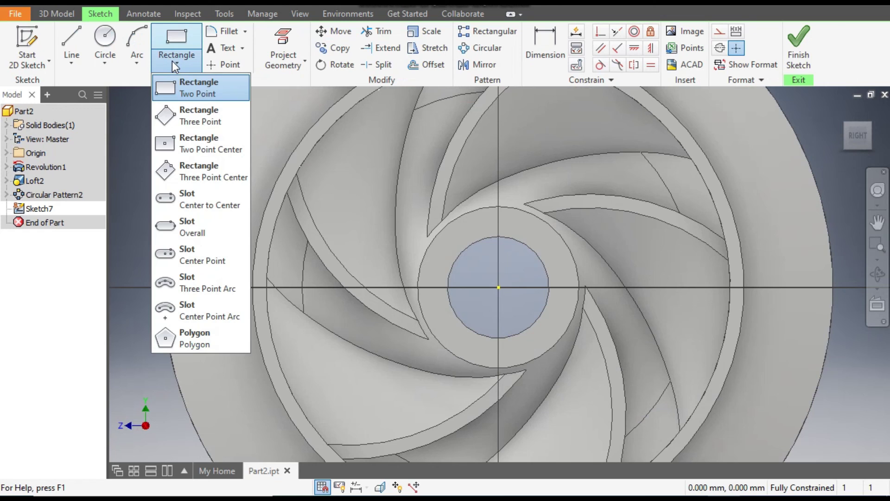
{"action": "left_click", "coordinate": [186, 146]}
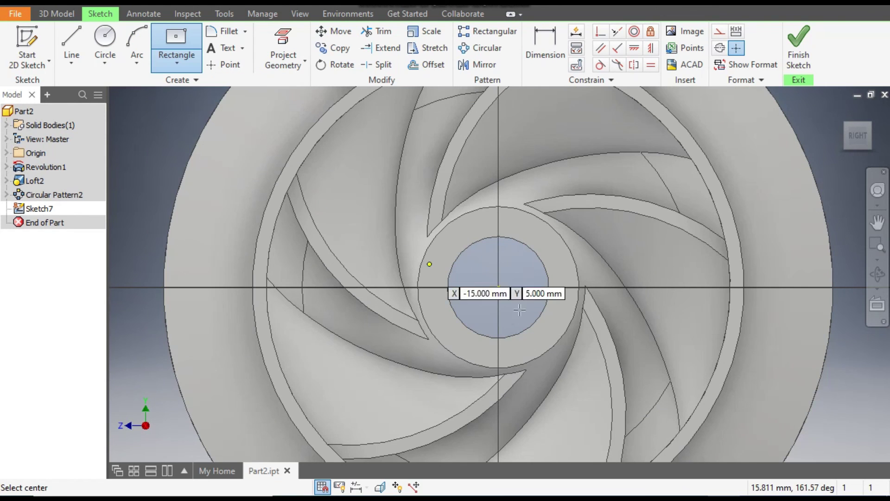
{"action": "left_click", "coordinate": [498, 235]}
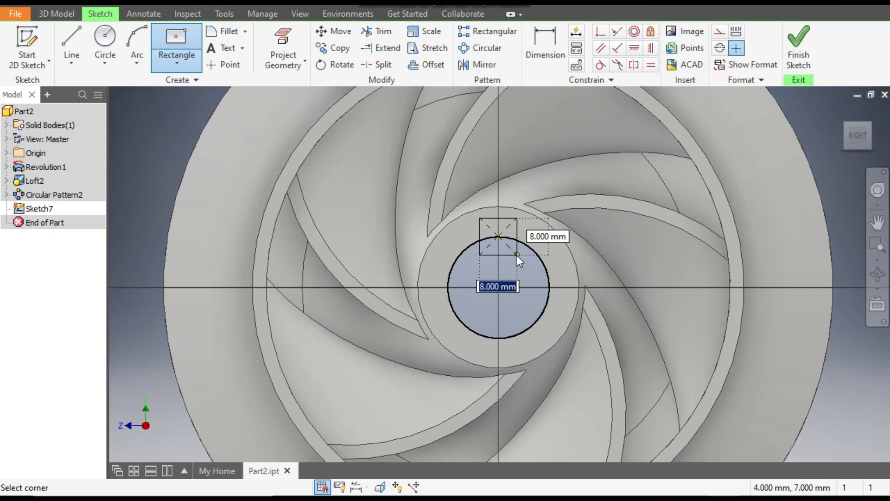
{"action": "type", "text": "6"}
{"action": "key", "text": "Tab"}
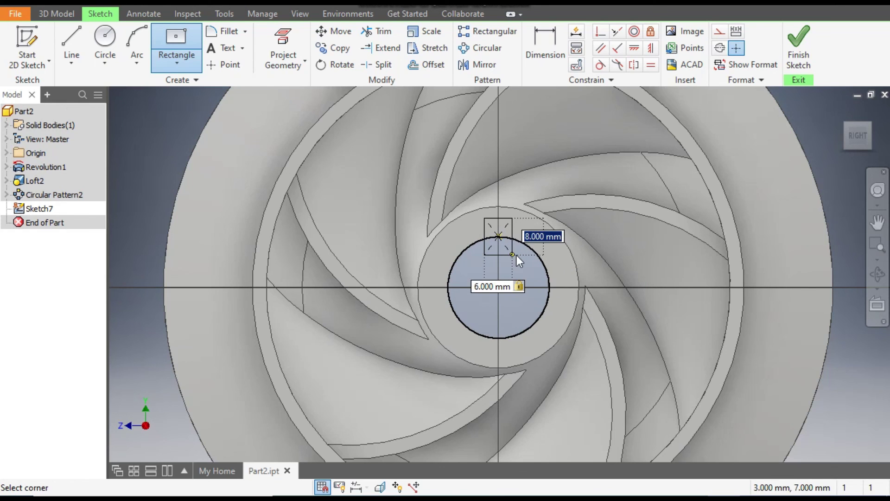
{"action": "type", "text": "6"}
{"action": "key", "text": "Return"}
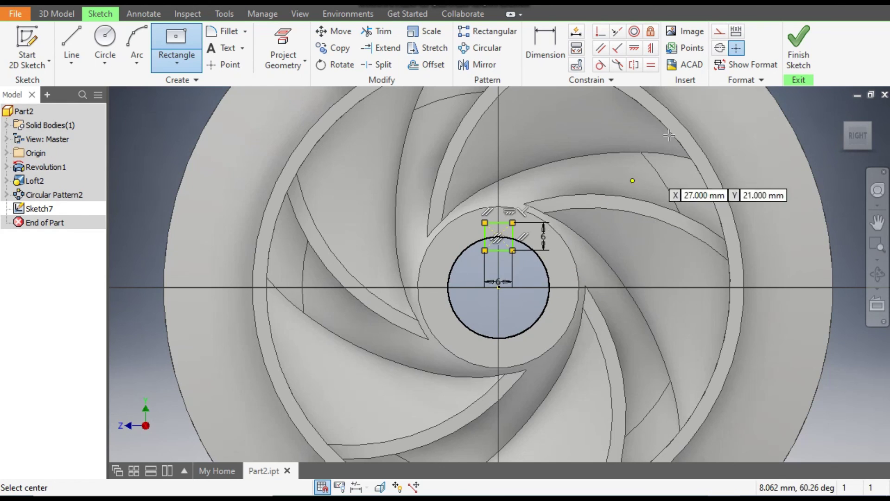
Apply a vertical constraint between the rectangle's center and the bore's center point
{"action": "left_click", "coordinate": [652, 48]}
{"action": "left_click", "coordinate": [498, 237]}
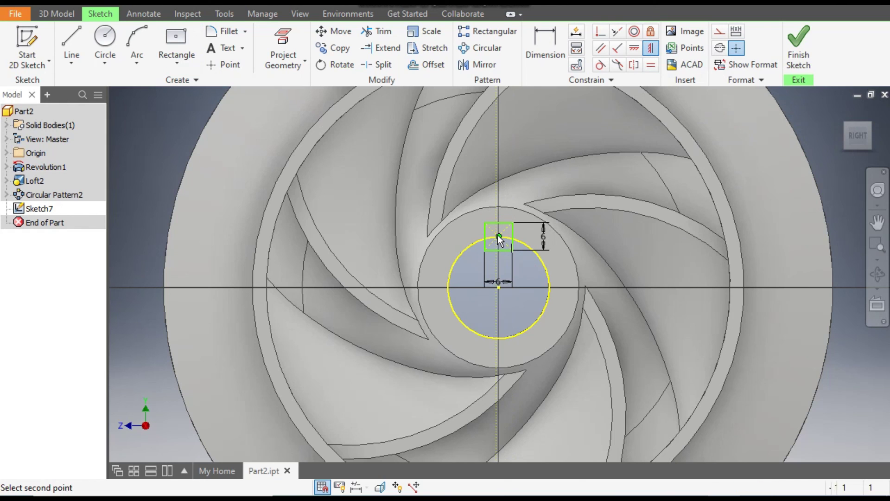
{"action": "left_click", "coordinate": [499, 288]}
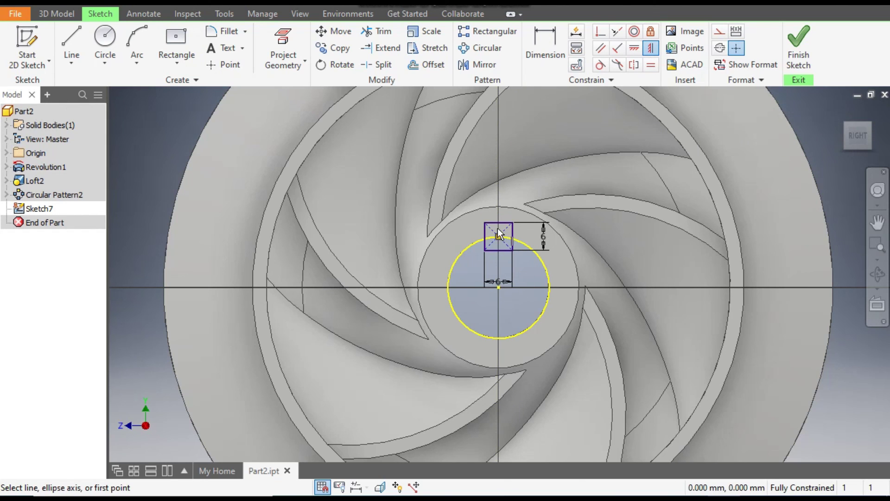
Extrude the square profile as a 119 mm cut into the hub to form the bore's keyway
{"action": "left_click", "coordinate": [51, 10]}
{"action": "left_click", "coordinate": [69, 44]}
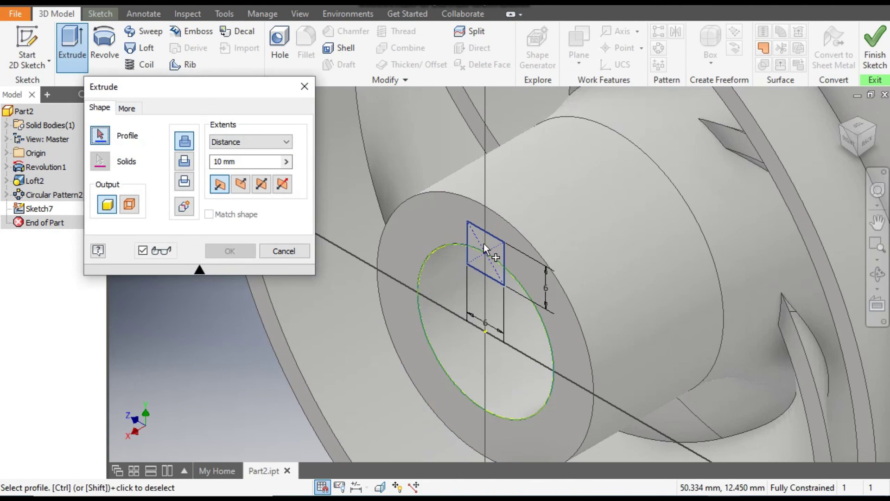
{"action": "left_click", "coordinate": [485, 254]}
{"action": "scroll", "coordinate": [474, 280], "scroll_direction": "down", "scroll_amount": 3}
{"action": "left_click_drag", "start_coordinate": [426, 301], "coordinate": [735, 121]}
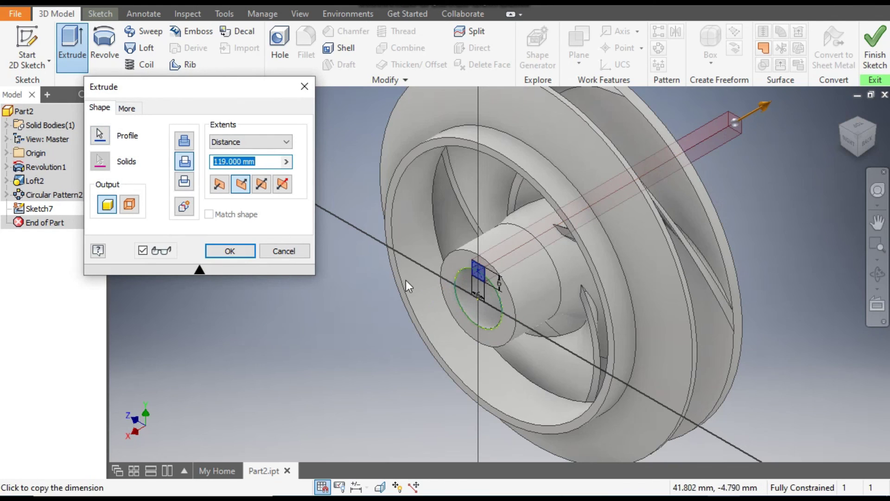
{"action": "left_click", "coordinate": [230, 251]}
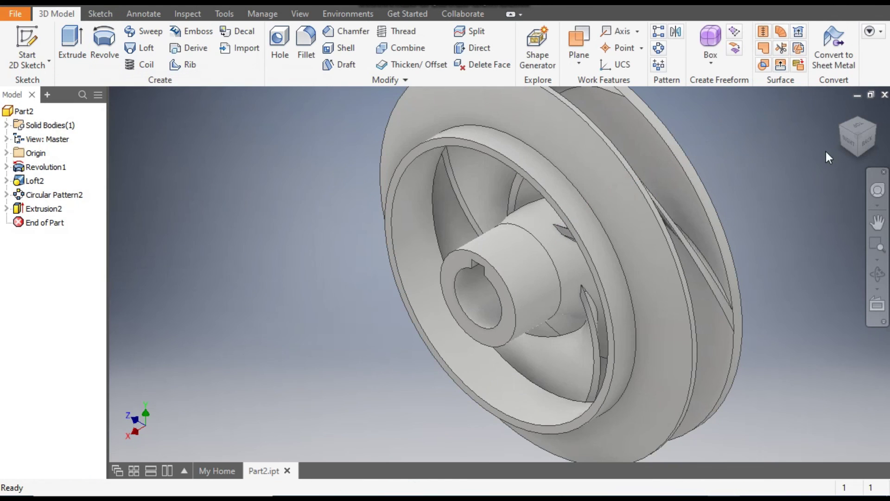
Apply a polished metallic appearance to the whole impeller and orbit it to show the keyway and blades
{"action": "left_click", "coordinate": [847, 141]}
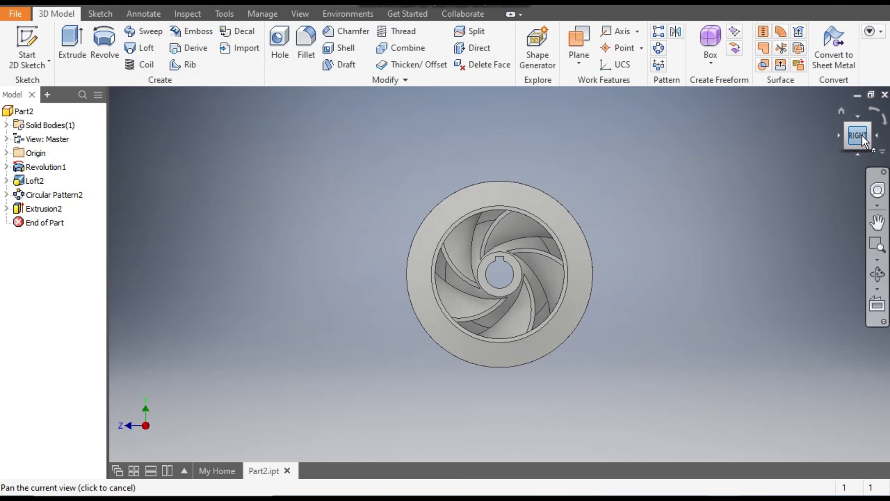
{"action": "left_click", "coordinate": [870, 126]}
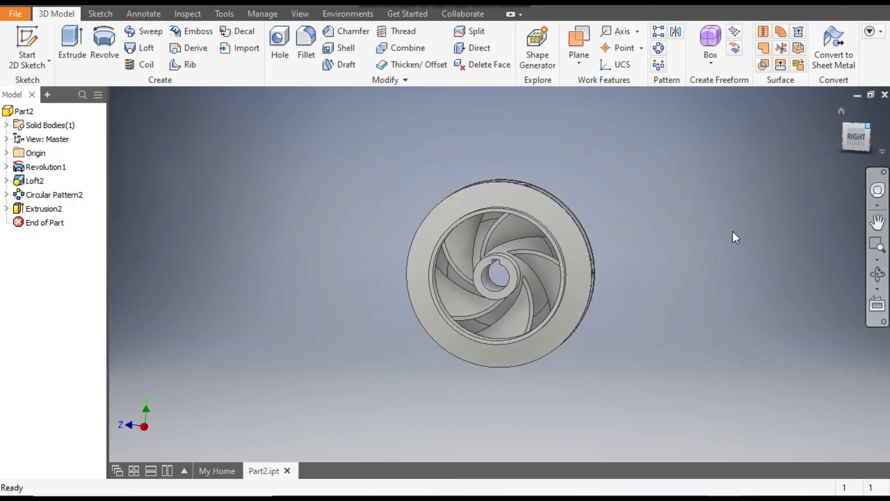
{"action": "key", "text": "Escape"}
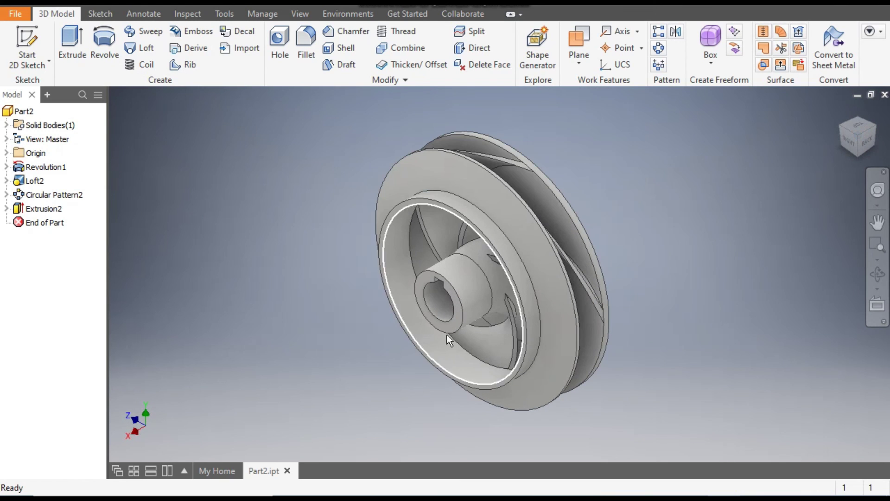
{"action": "left_click", "coordinate": [347, 5]}
{"action": "scroll", "coordinate": [376, 148], "scroll_direction": "up", "scroll_amount": 8}
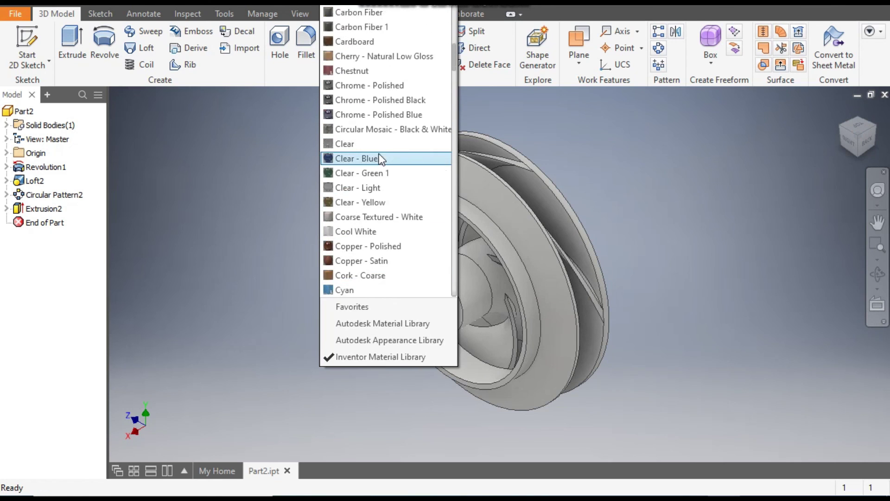
{"action": "scroll", "coordinate": [379, 158], "scroll_direction": "up", "scroll_amount": 2}
{"action": "left_click", "coordinate": [385, 174]}
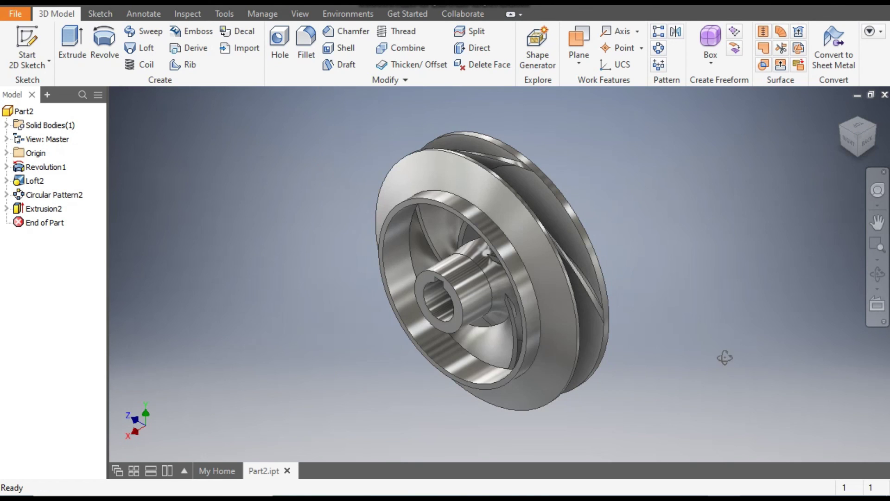
{"action": "middle_click_drag", "start_coordinate": [725, 357], "coordinate": [749, 354], "text": "shift"}
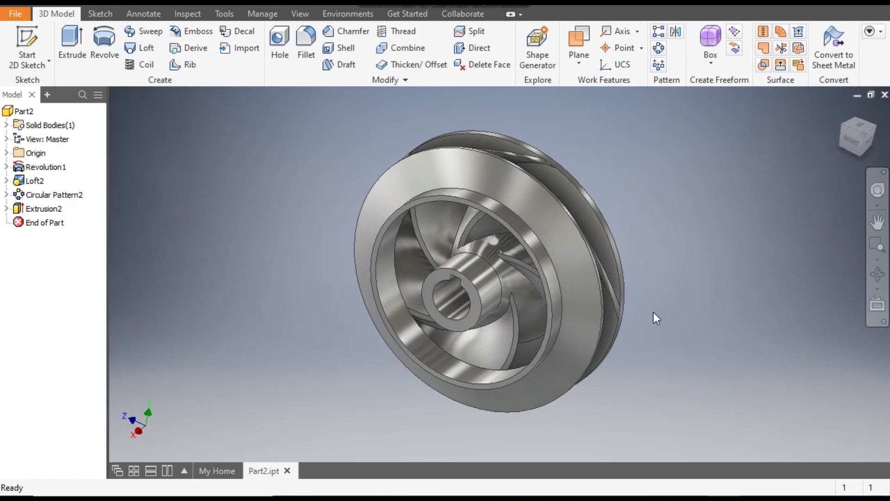